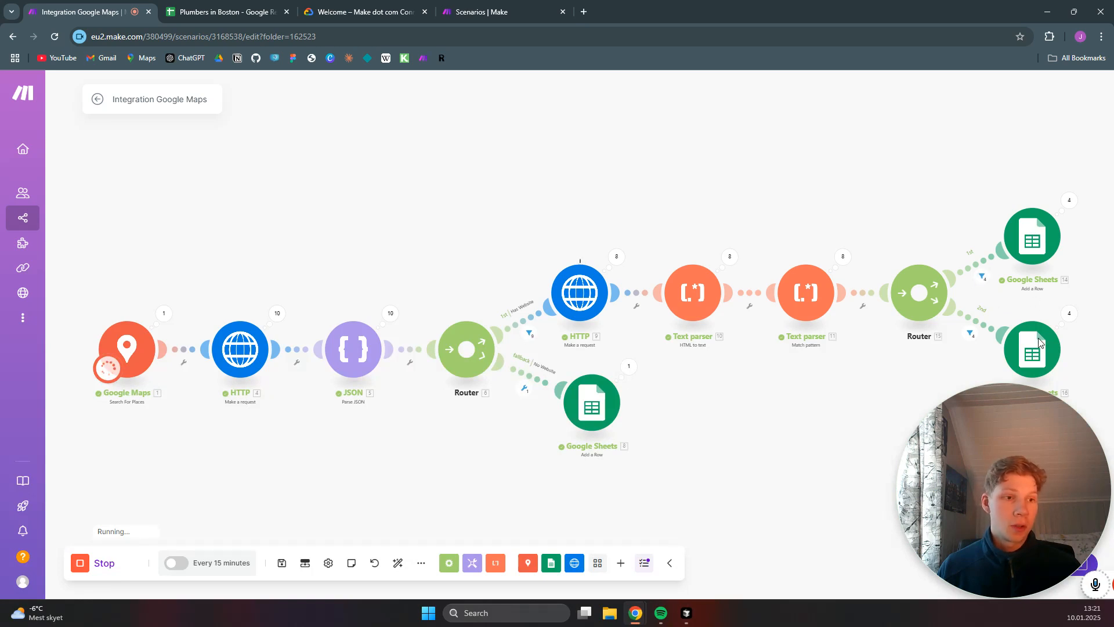
- Switch to the Plumbers in Boston sheet in Google Sheets and review its With Email, No Email and No Website sheets
left_click(218, 12)
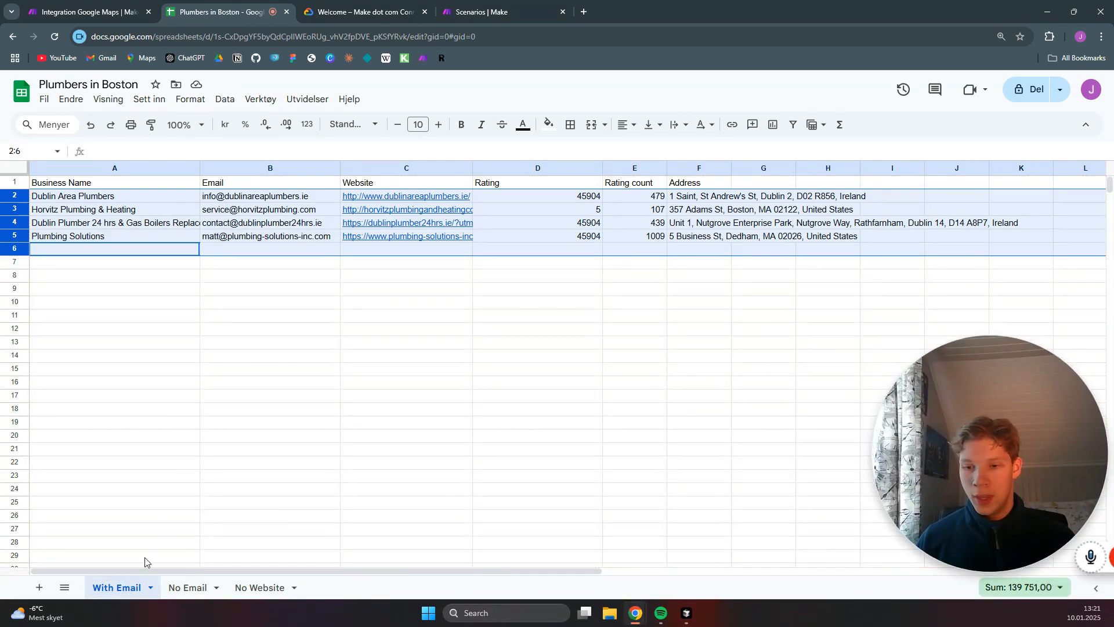
left_click(187, 587)
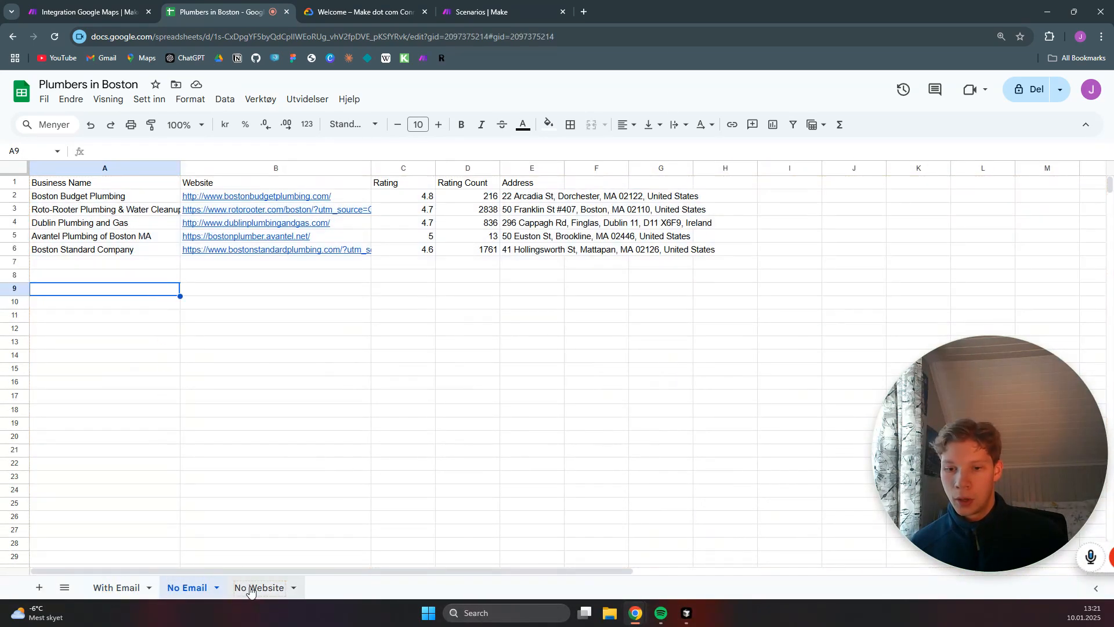
left_click(249, 587)
left_click(232, 291)
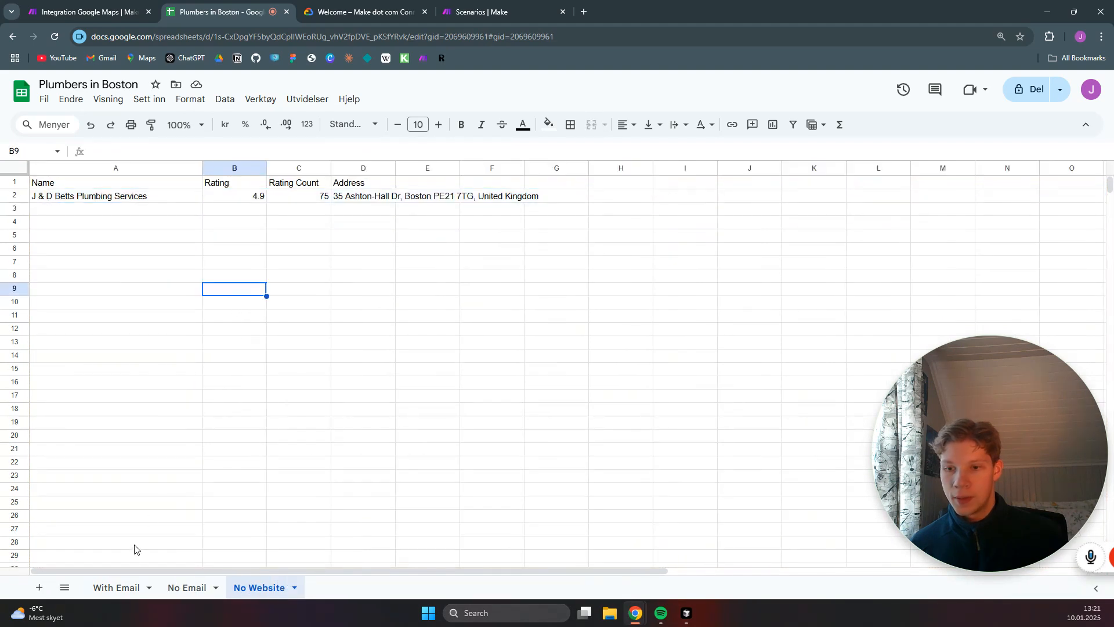
left_click(119, 588)
left_click(153, 409)
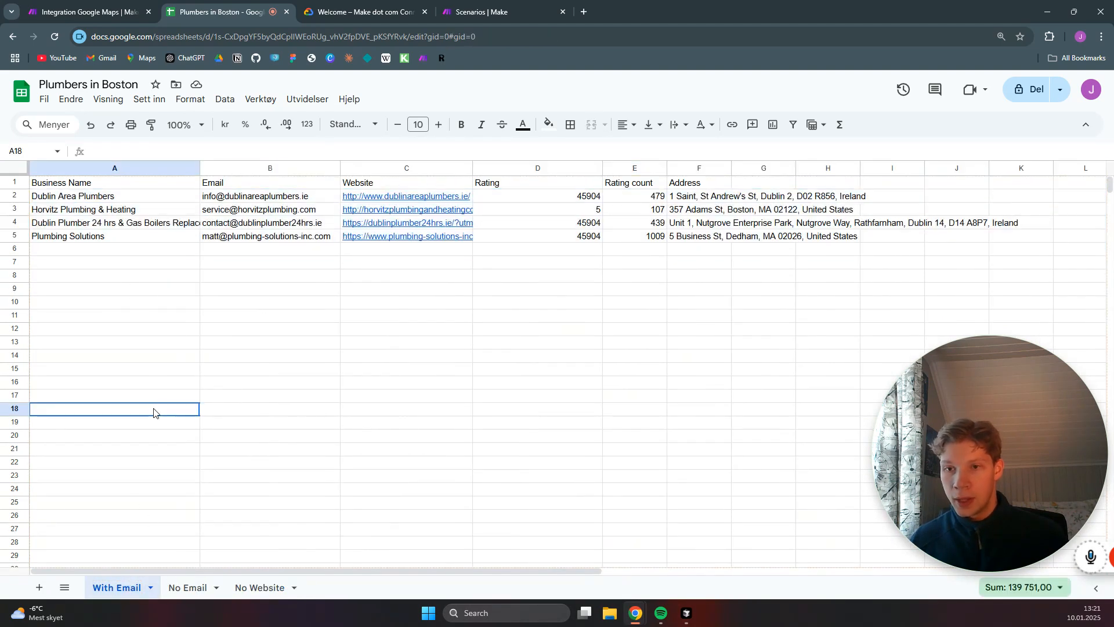
- Return to the finished scenario in Make and review the Google Maps module's search query, type and limit settings
left_click(112, 4)
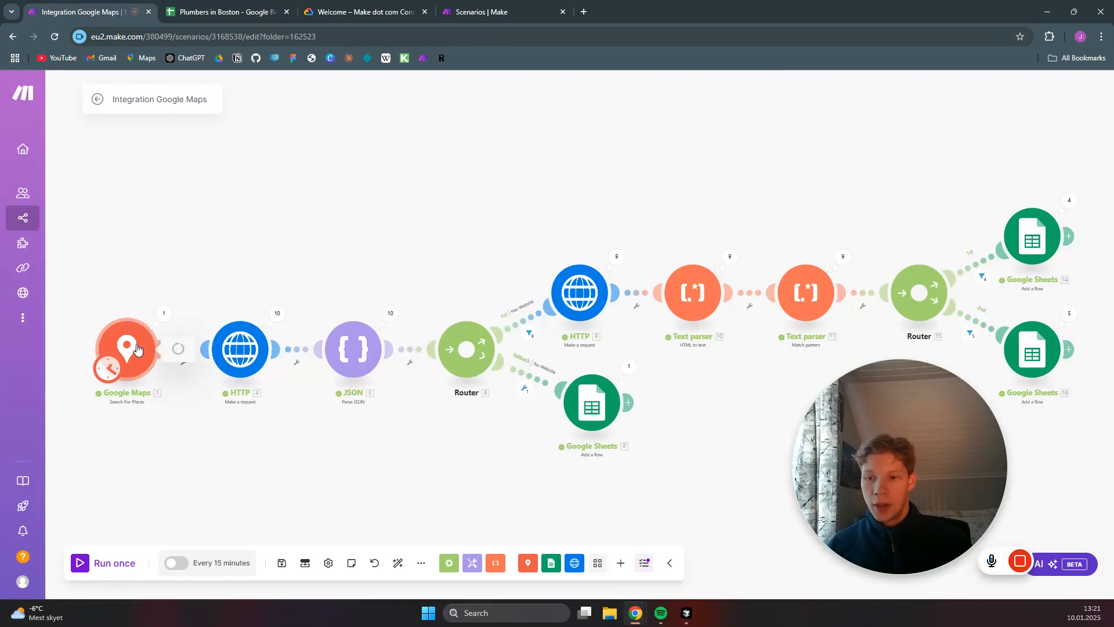
left_click(146, 348)
scroll(258, 471, "down", 1)
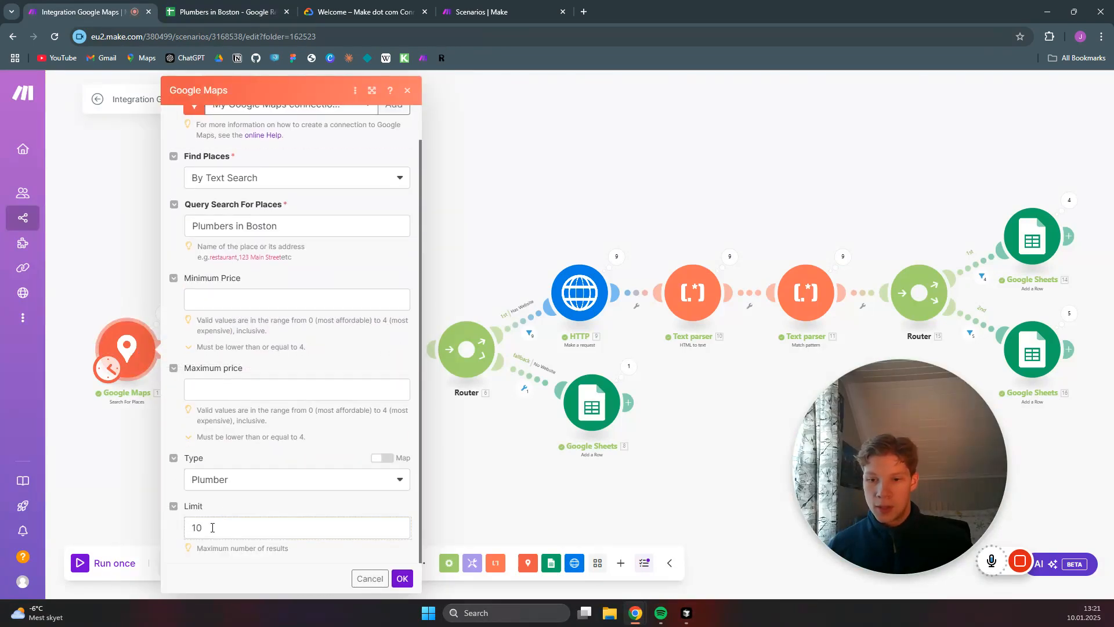
left_click(124, 473)
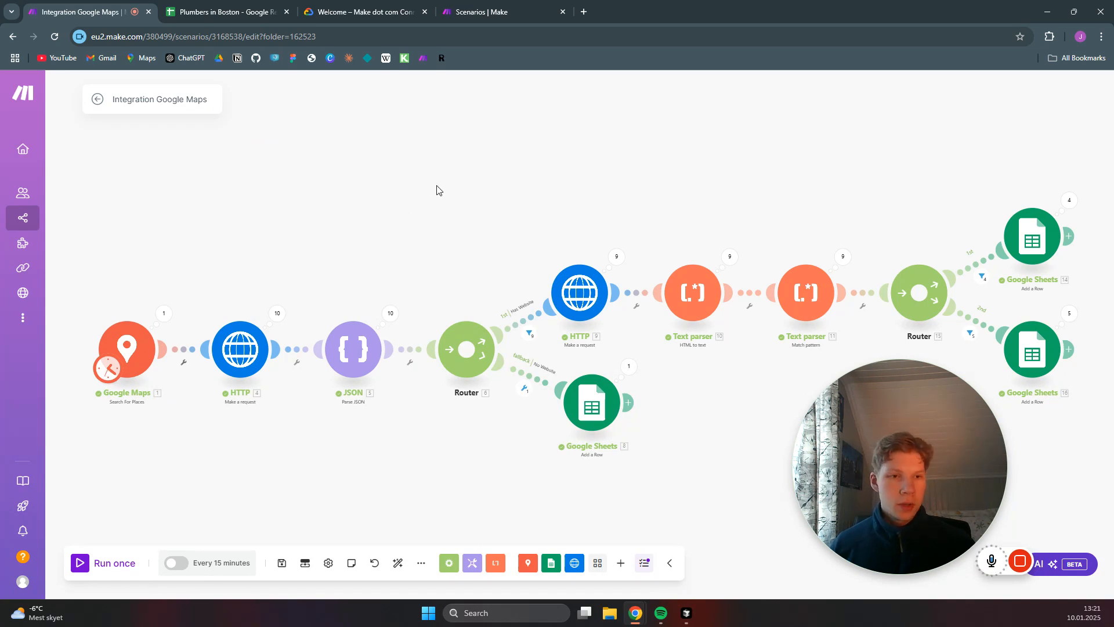
- Create a new scenario in the Tutorials folder with a Google Maps Search For Places module using My Google Maps connection 2
left_click(488, 10)
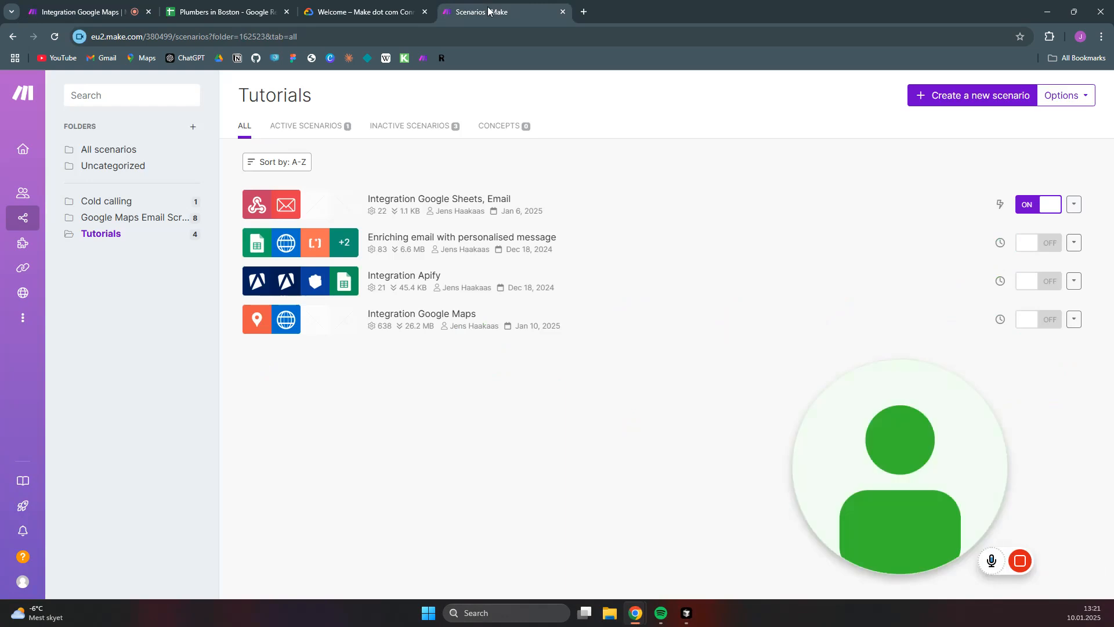
left_click(977, 96)
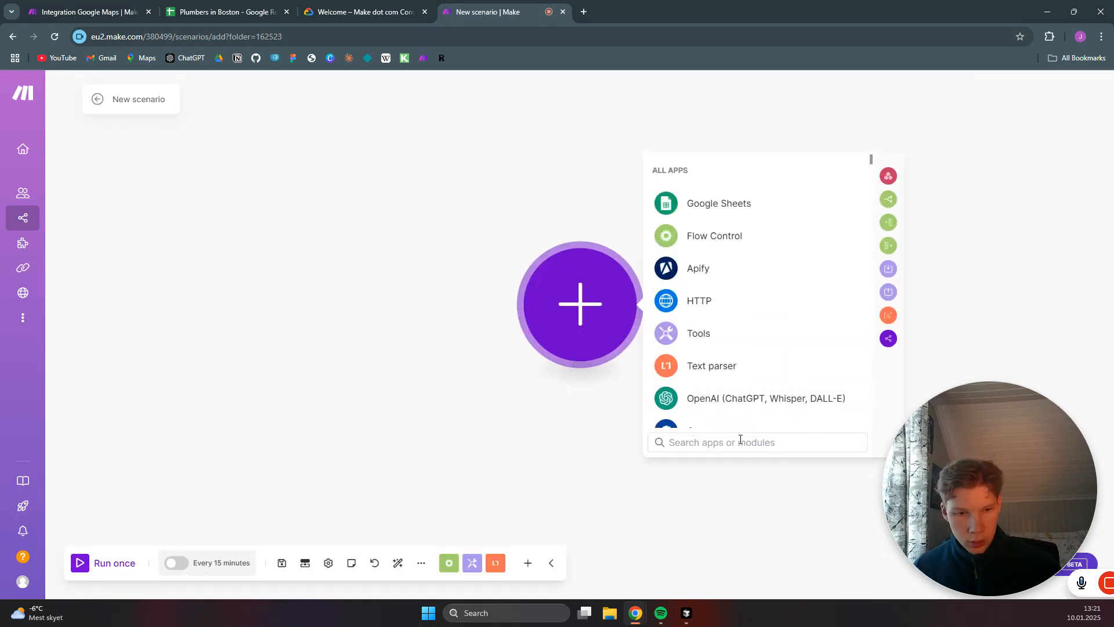
type("google map")
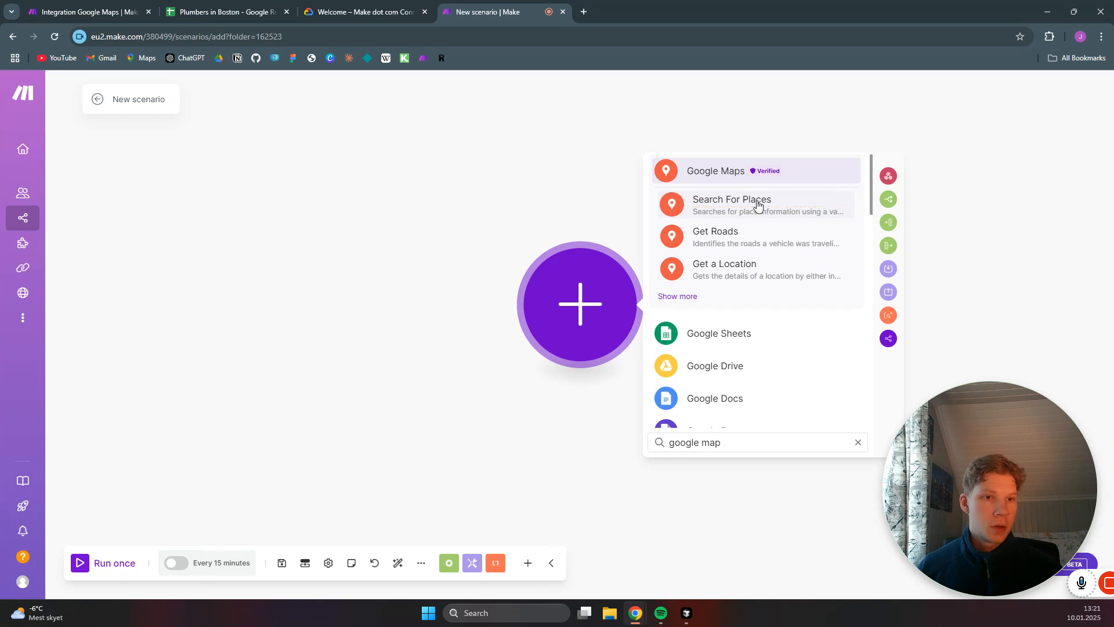
left_click(757, 206)
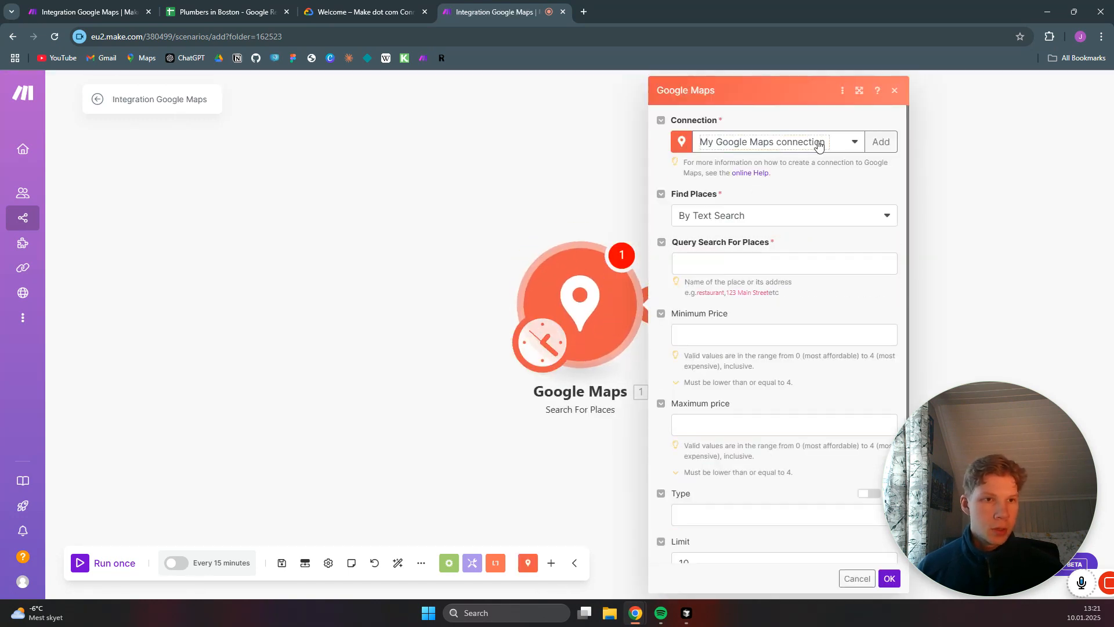
left_click(854, 142)
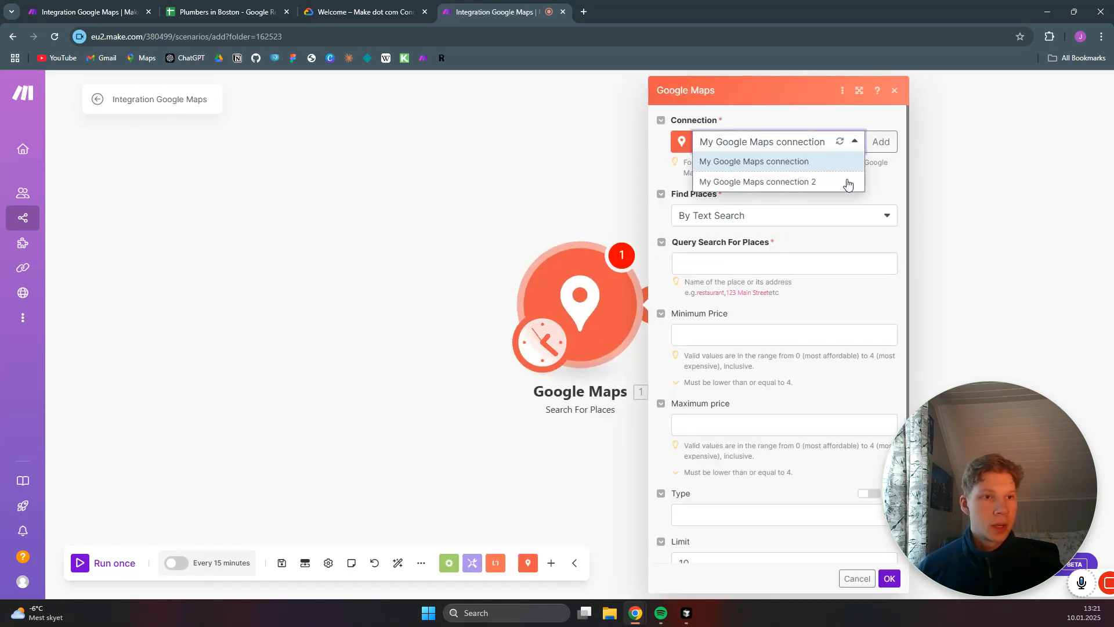
left_click(842, 184)
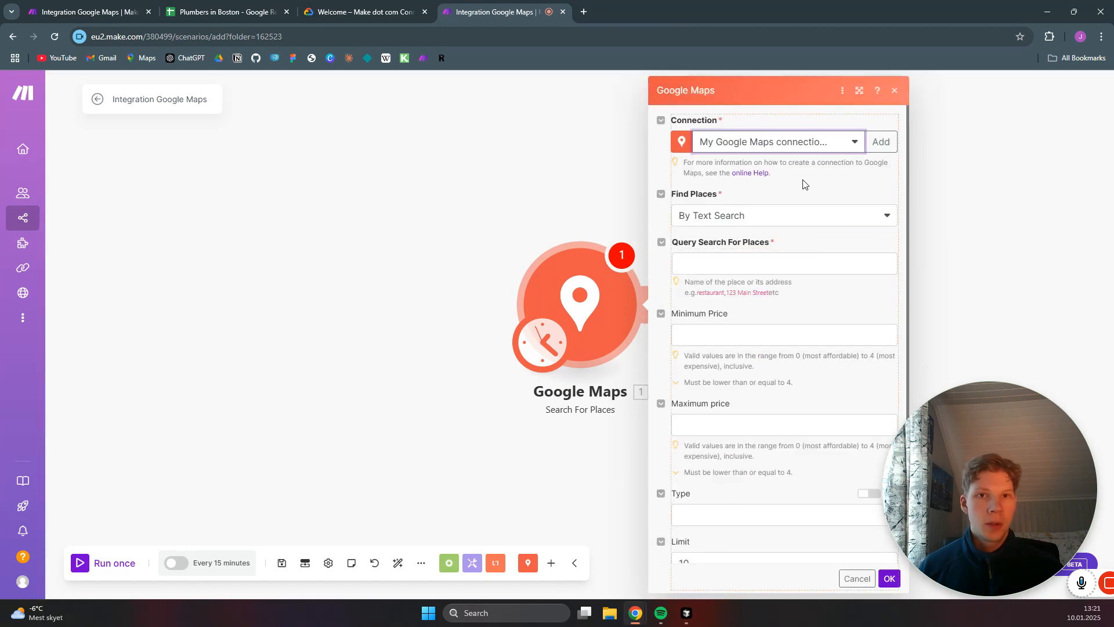
- Switch to Google Cloud and check in the API Library whether the Places API is enabled for the project
left_click(360, 12)
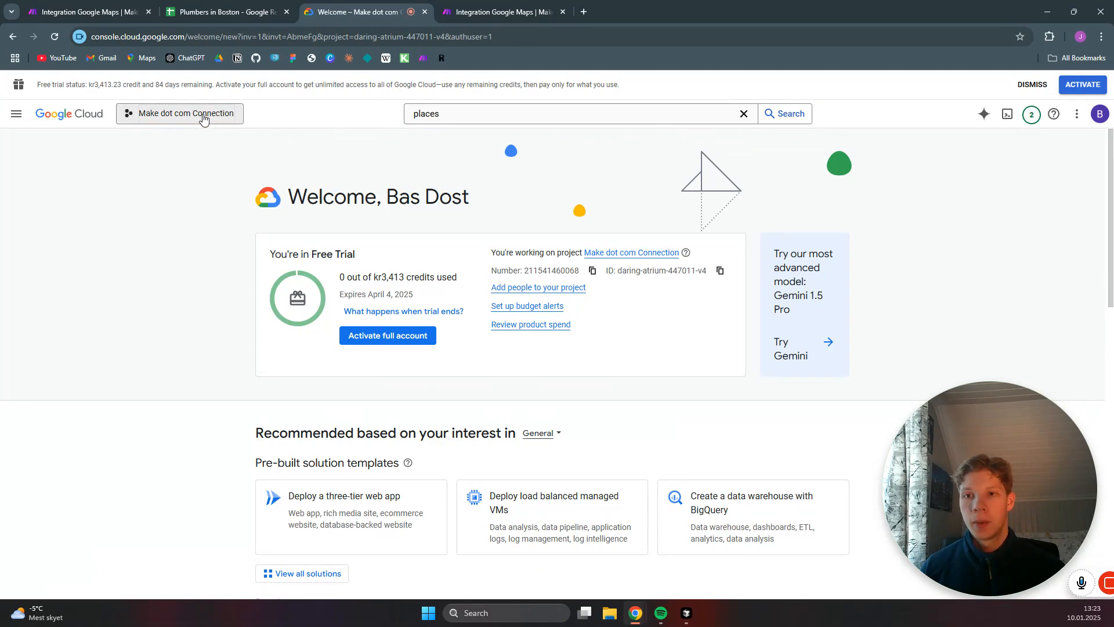
left_click(17, 114)
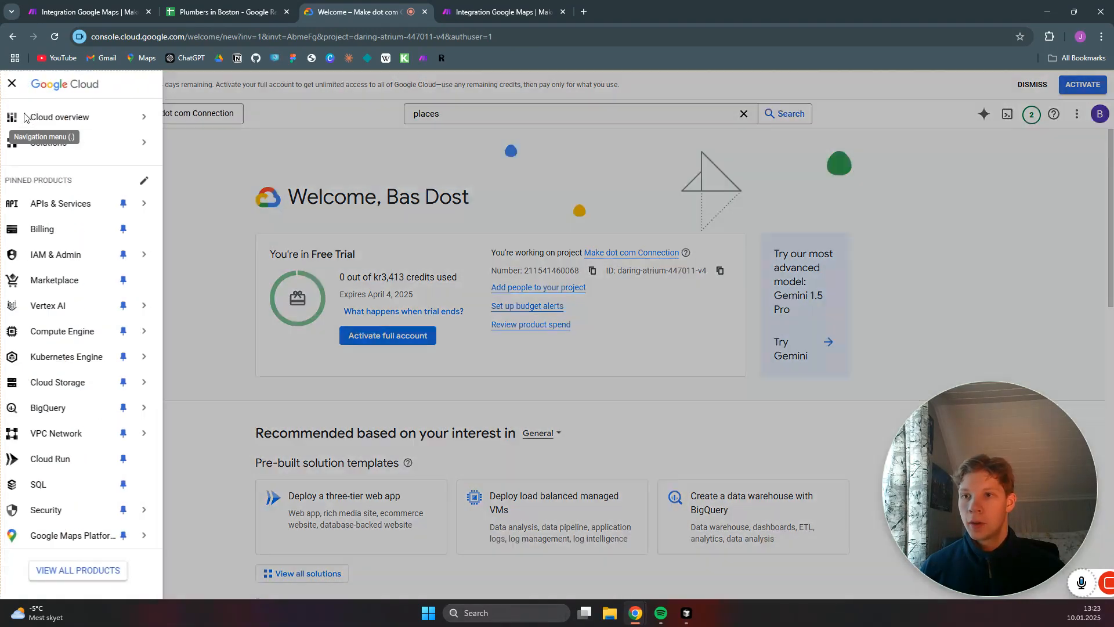
left_click(62, 204)
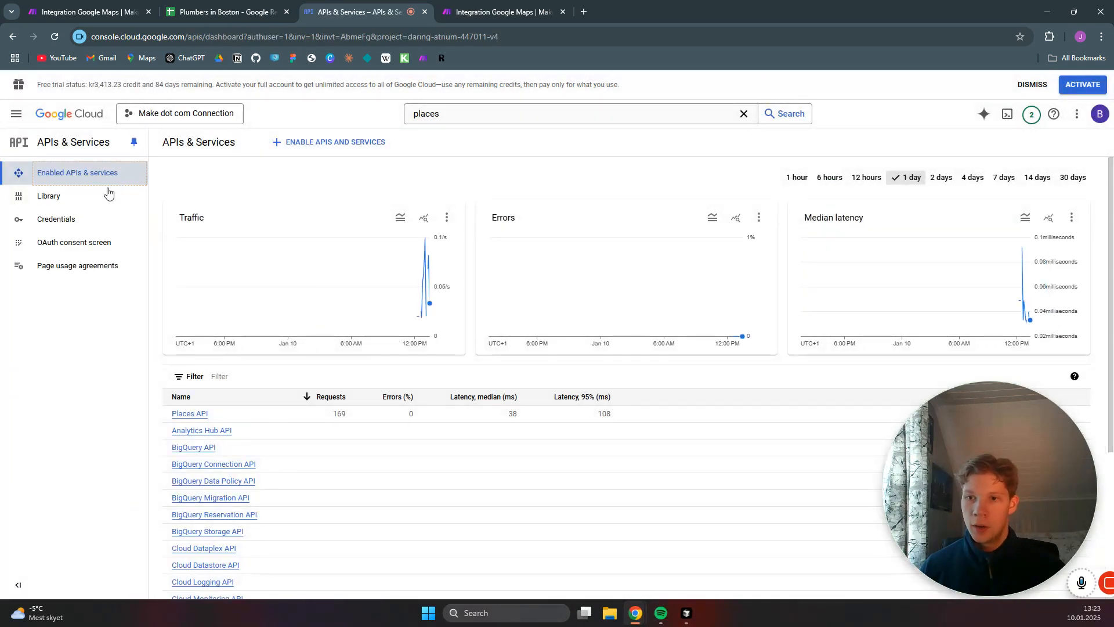
left_click(74, 200)
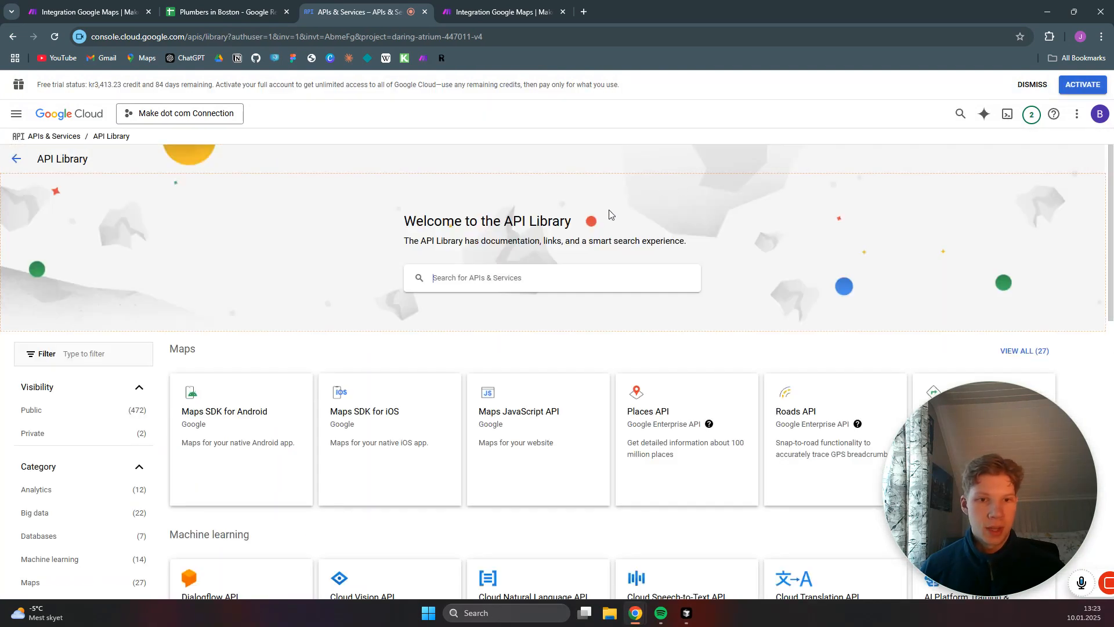
scroll(754, 275, "down", 1)
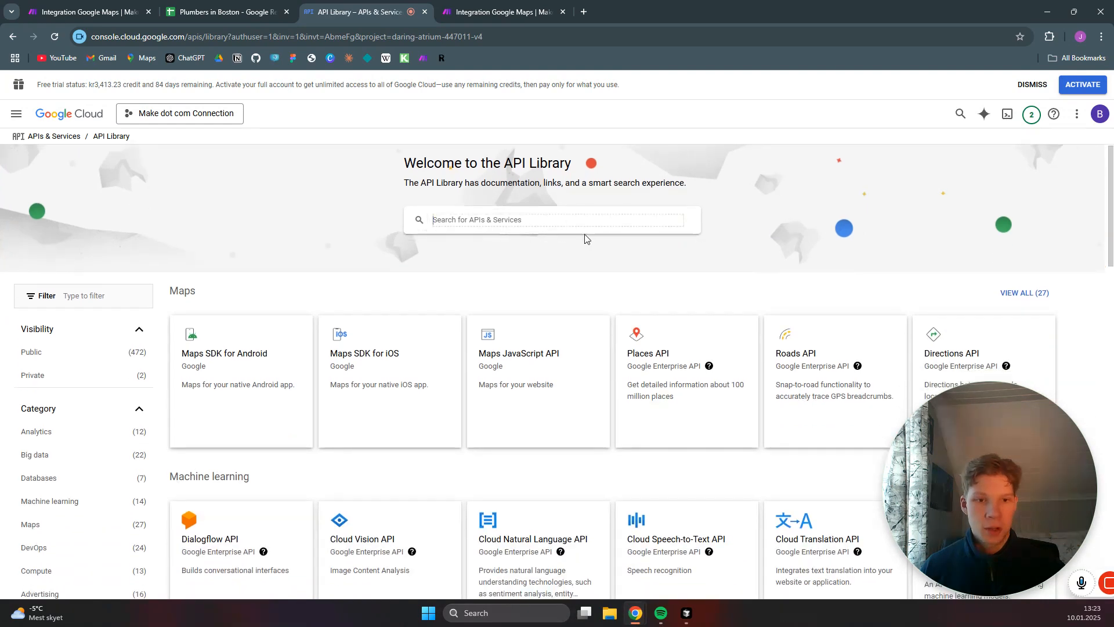
left_click(672, 341)
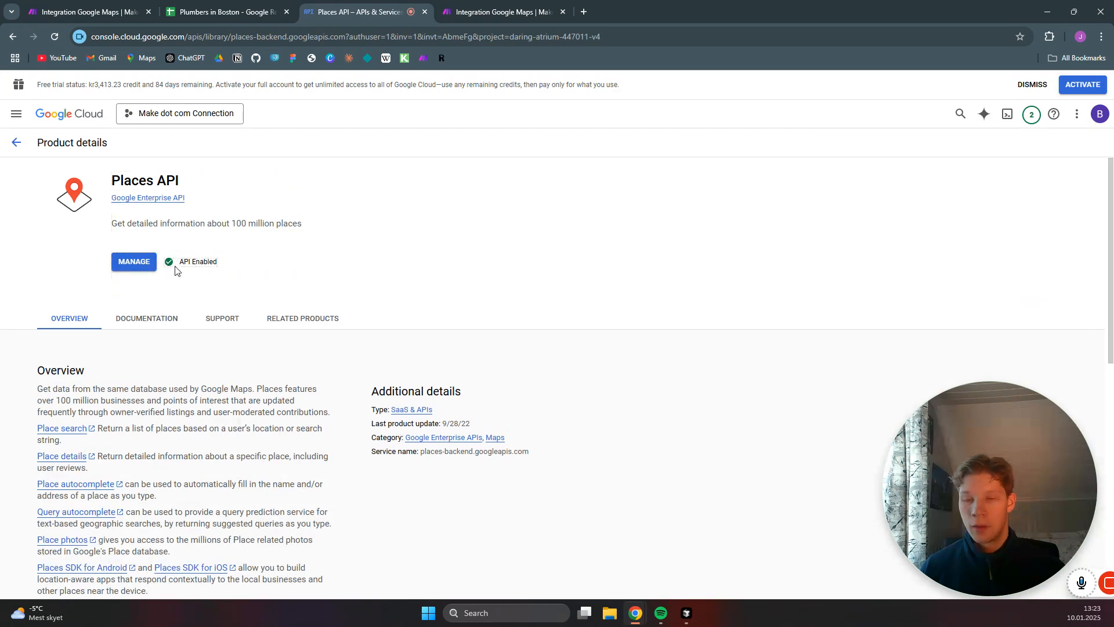
left_click(16, 142)
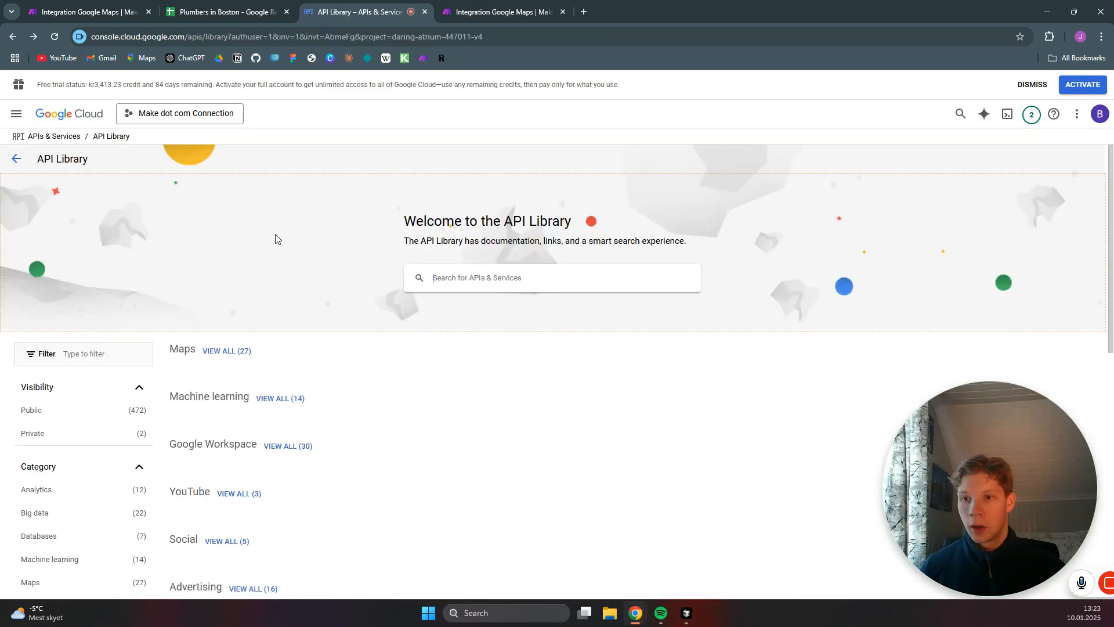
- Examine the project's API credentials and the available options for creating a new API key
left_click(16, 159)
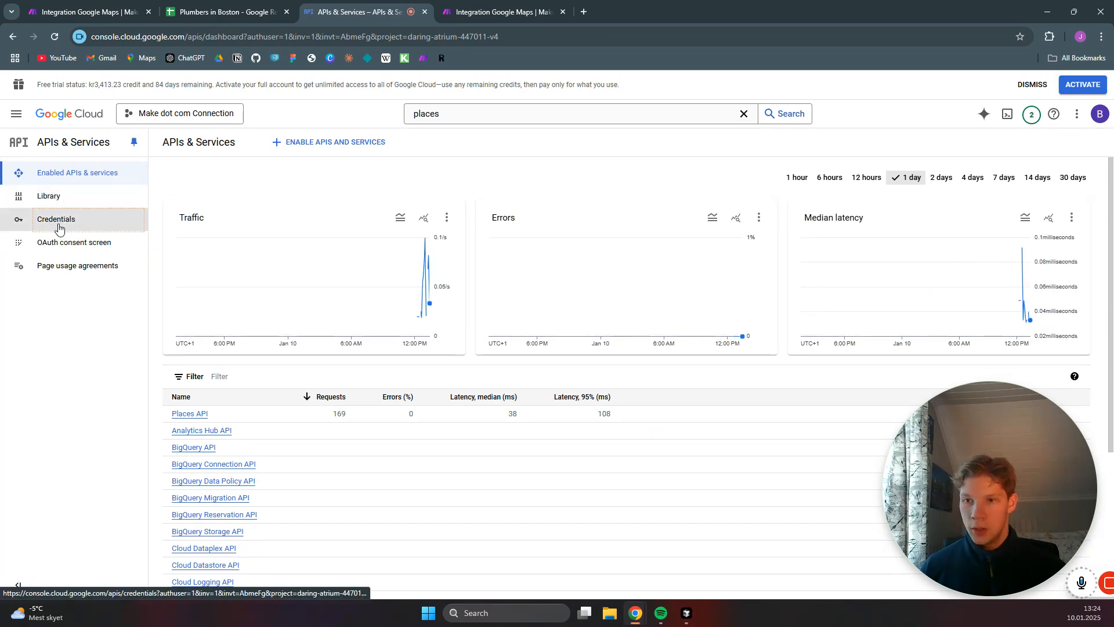
left_click(57, 221)
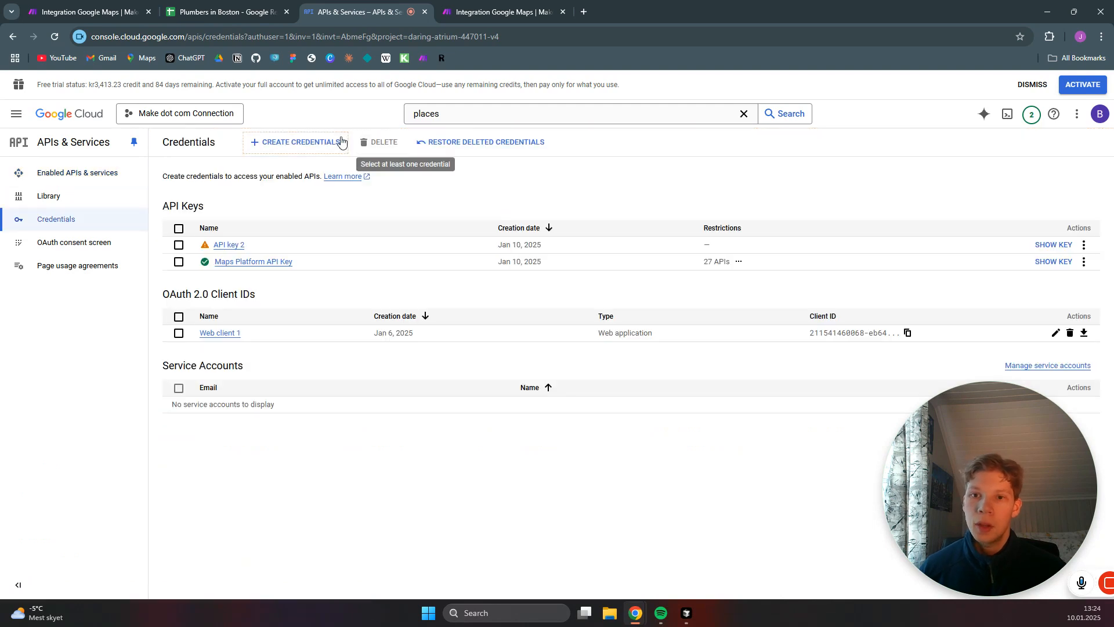
left_click(302, 147)
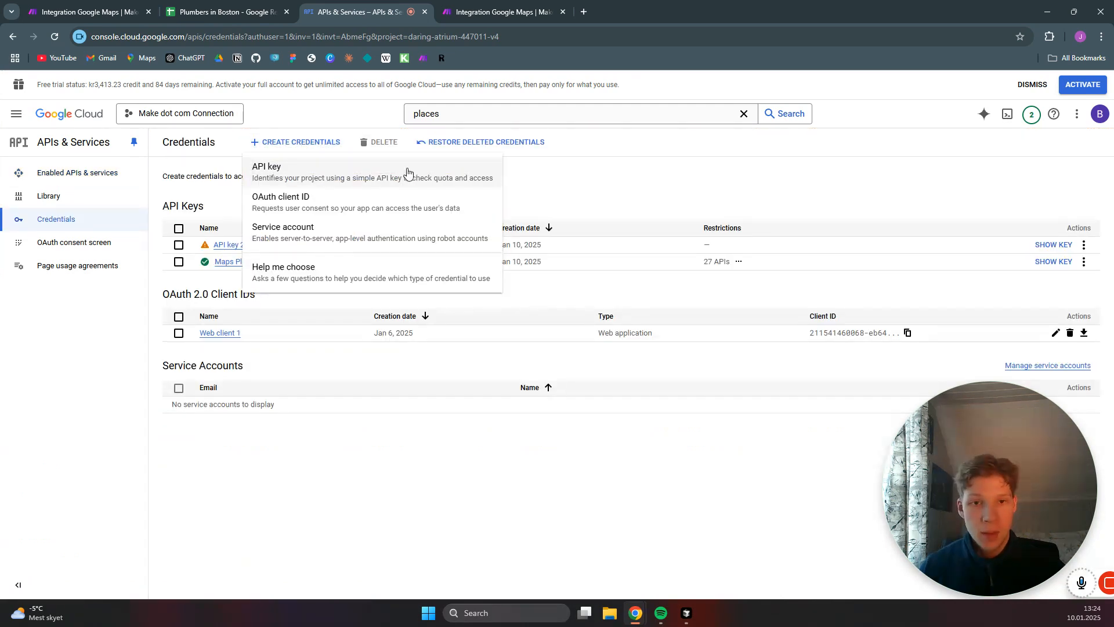
left_click(573, 177)
- Return to the new scenario in Make and set the place search query to "Plumbers in Boston"
left_click(500, 8)
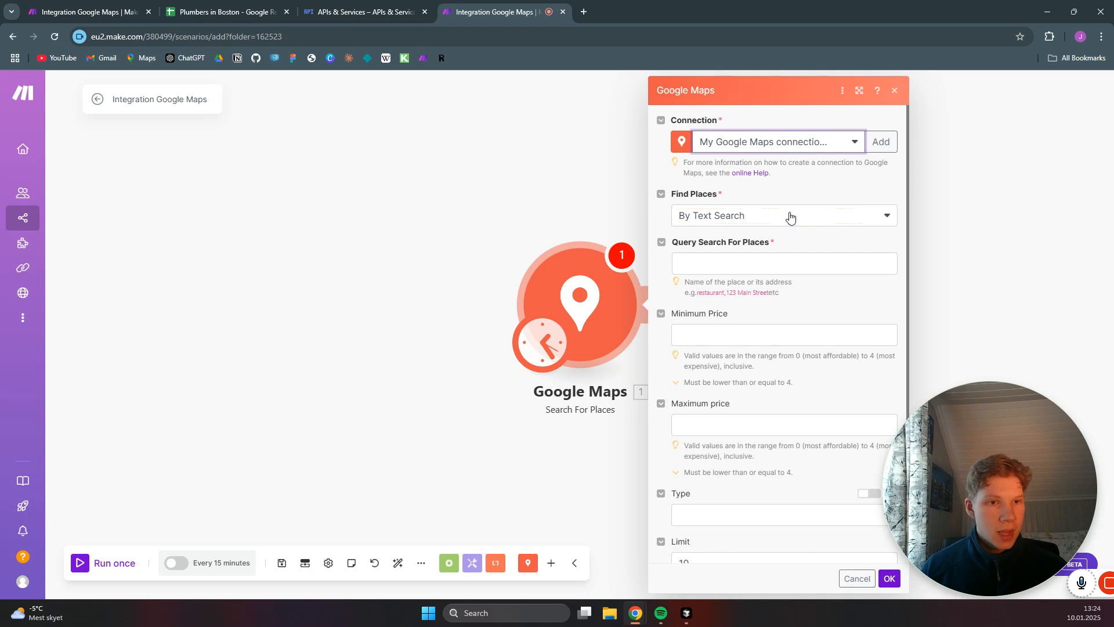
left_click(771, 254)
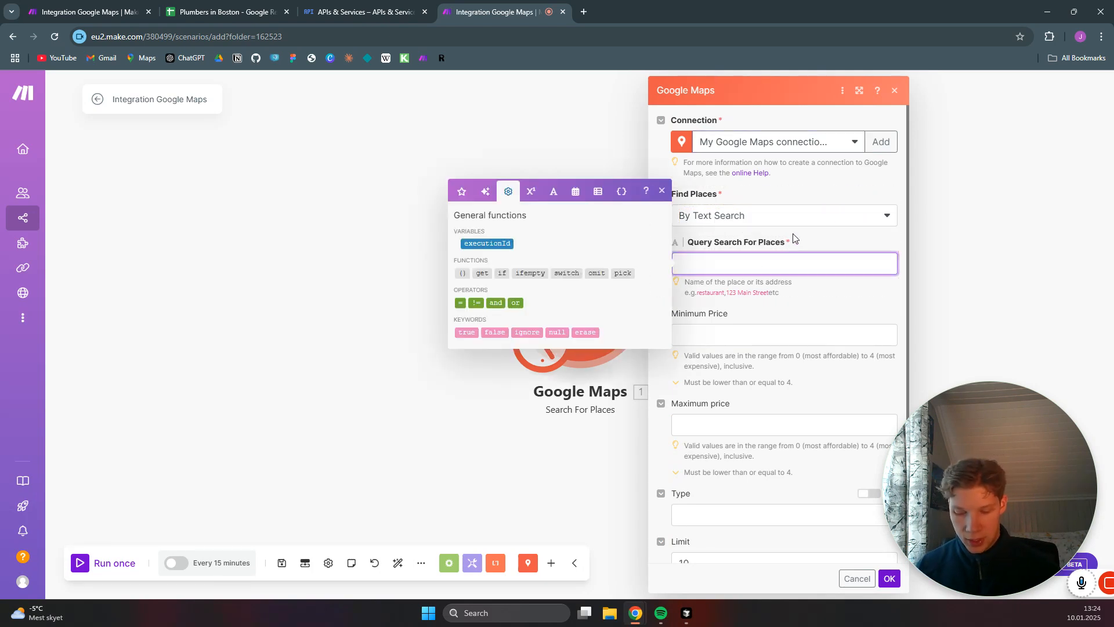
type("Plumbers in Boston")
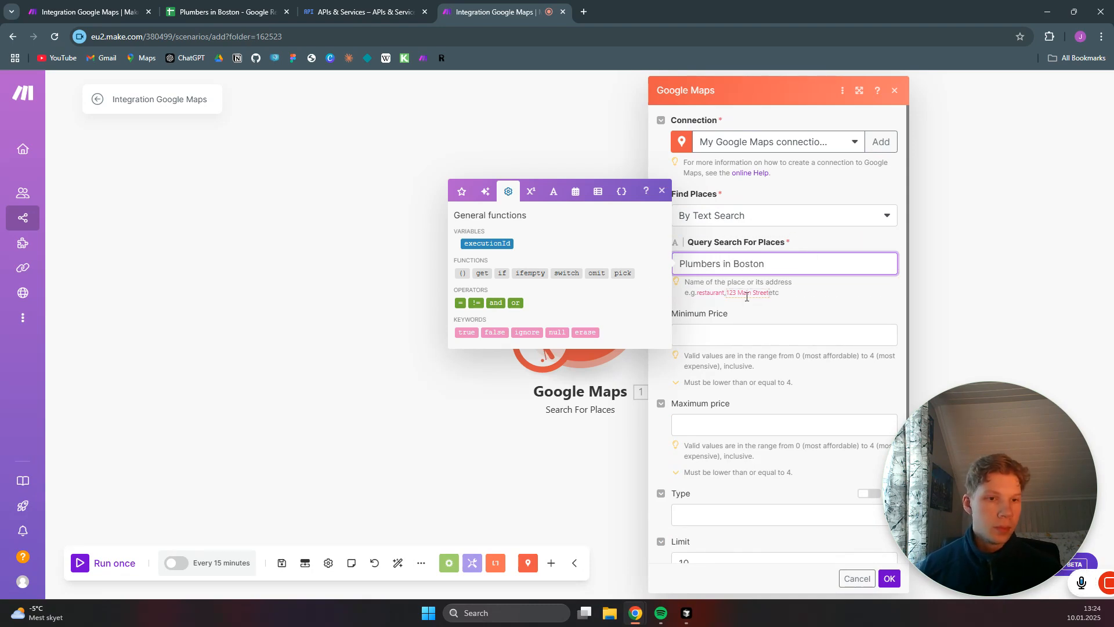
- Set the place type to Plumber and the result limit to 3, and save the Google Maps module's settings
scroll(740, 435, "down", 1)
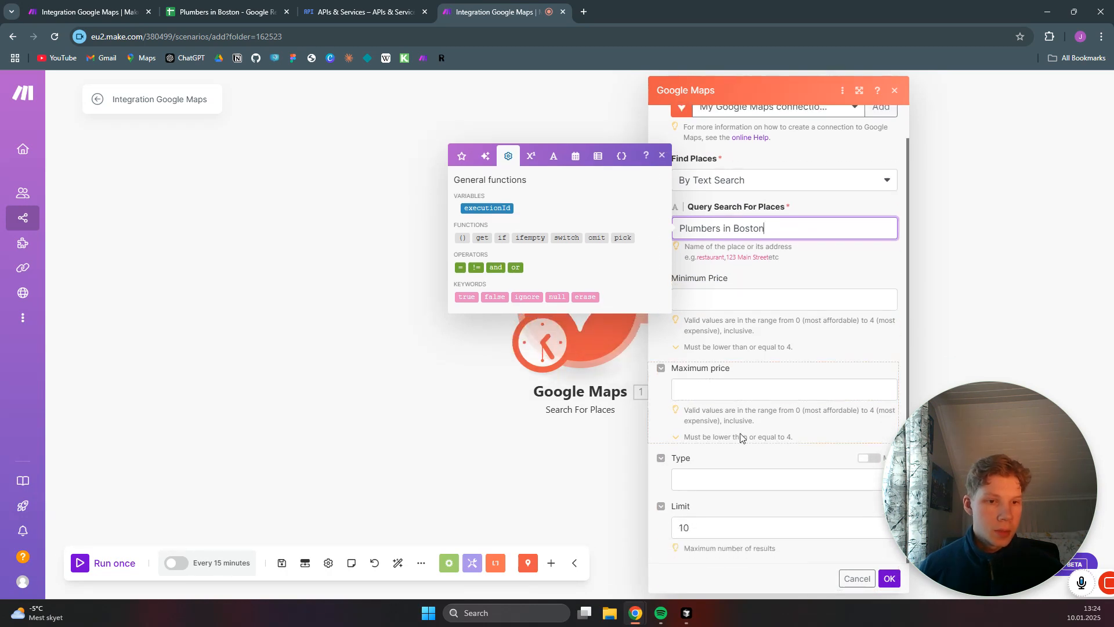
left_click(721, 485)
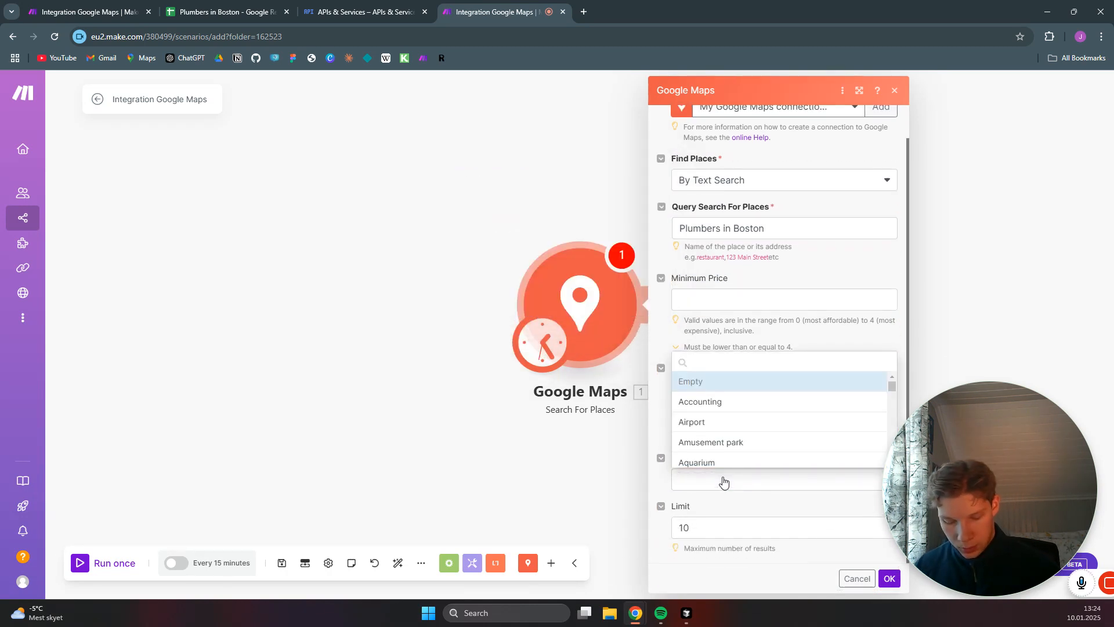
type("plumb")
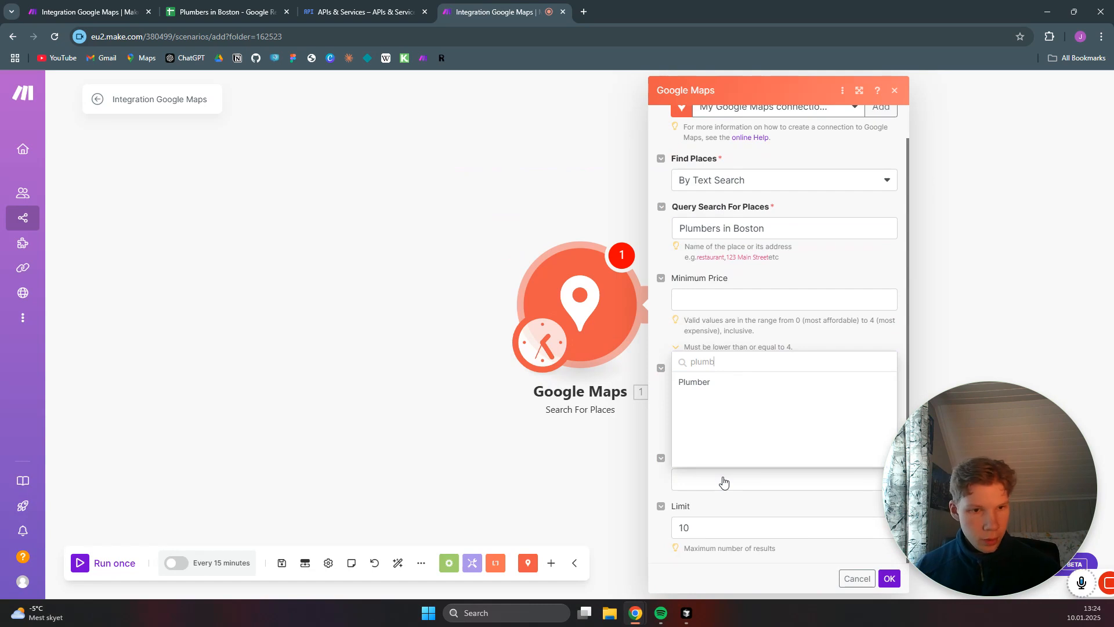
left_click(723, 385)
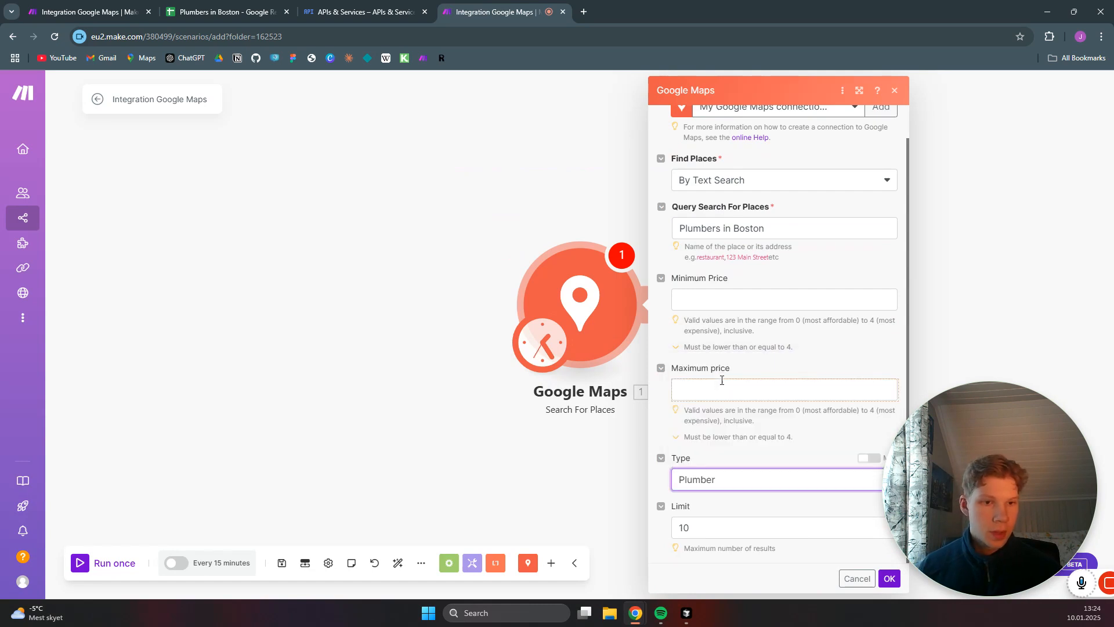
left_click(713, 525)
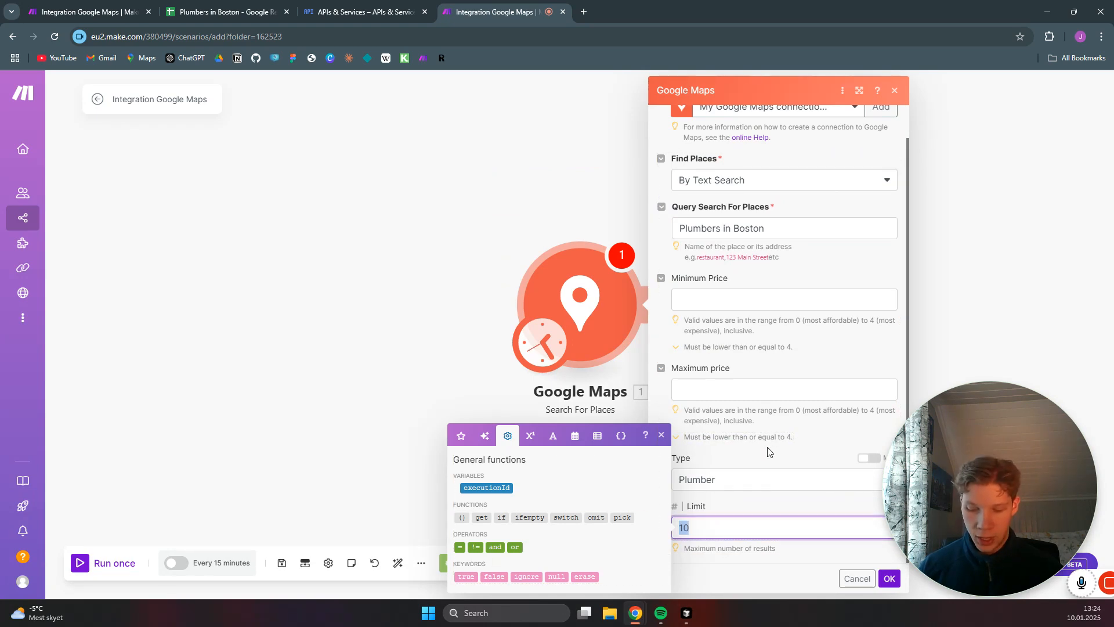
type("3")
left_click(815, 439)
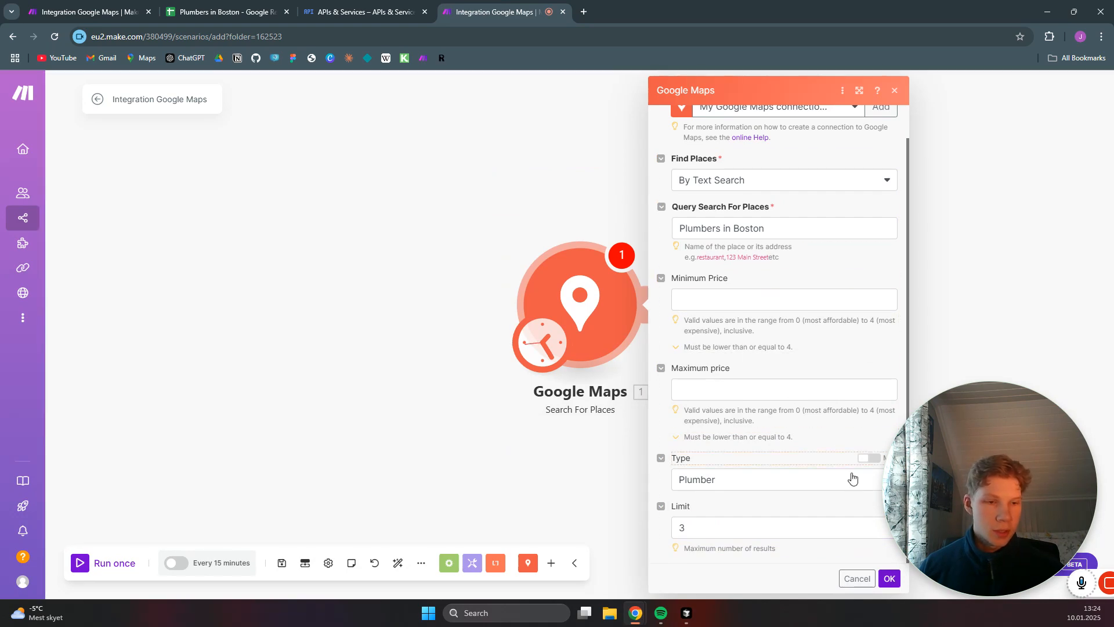
left_click_drag(913, 207, 745, 196)
left_click(721, 578)
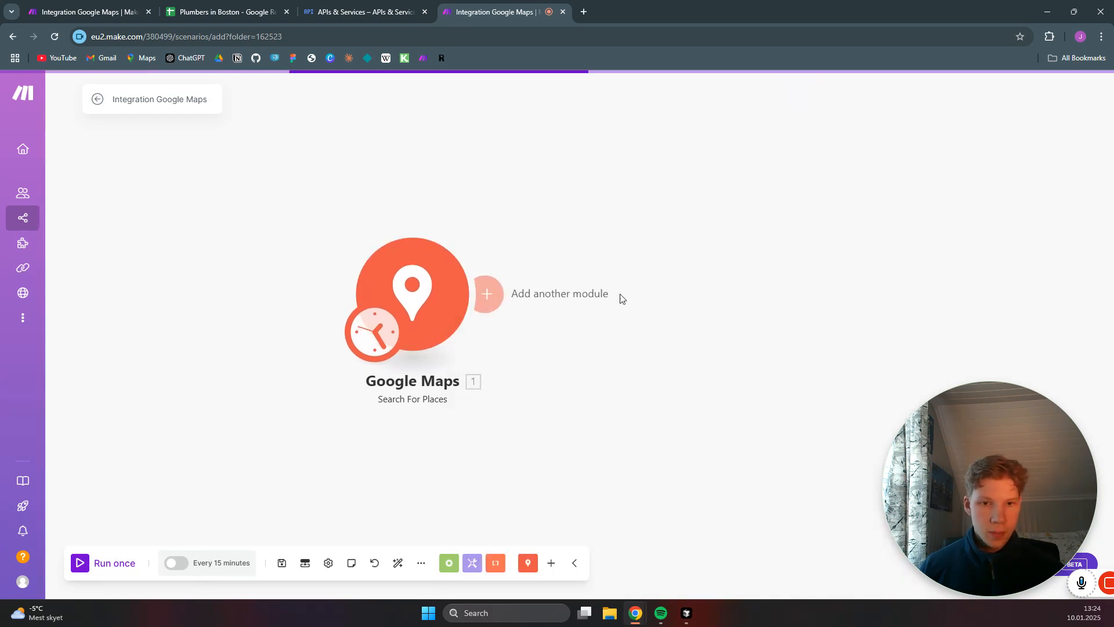
- Add an HTTP "Make a request" module after the Google Maps module
left_click(378, 307)
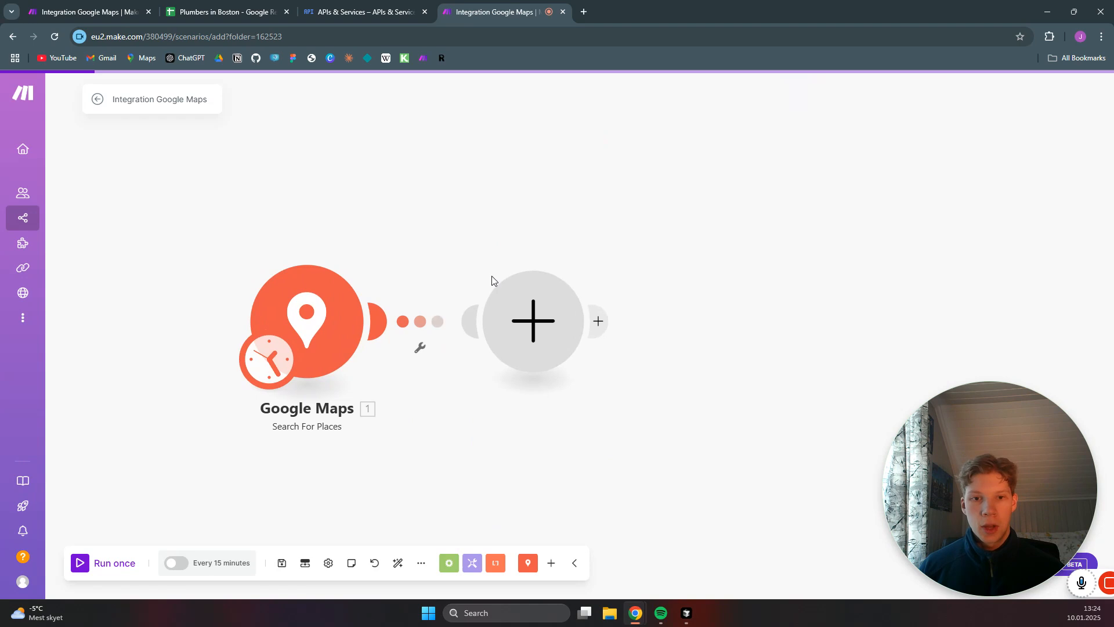
left_click(650, 387)
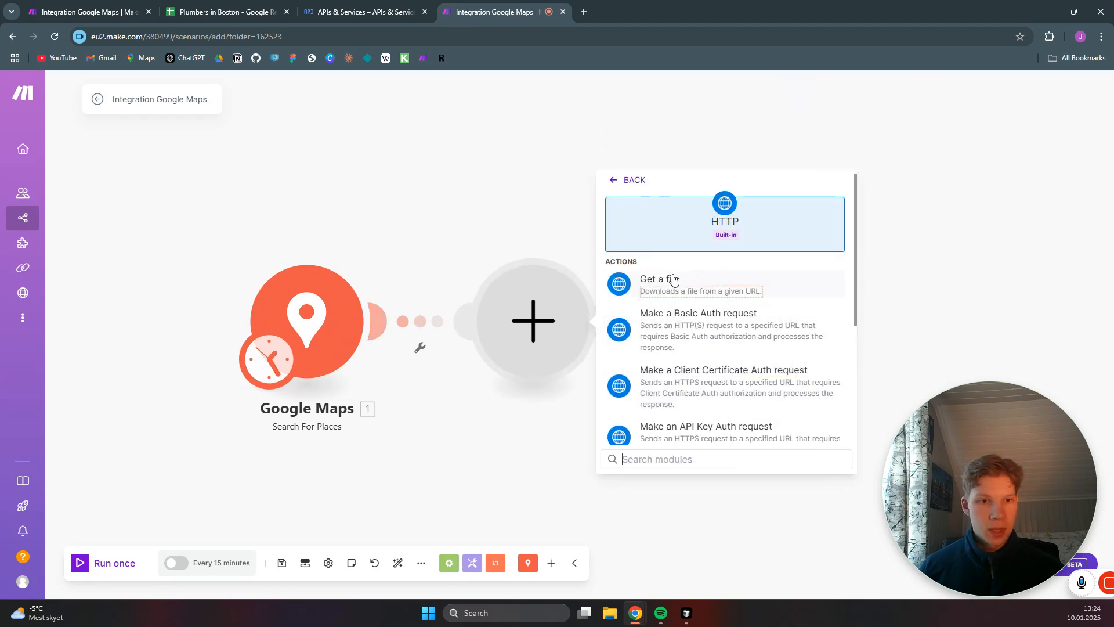
scroll(687, 313, "down", 4)
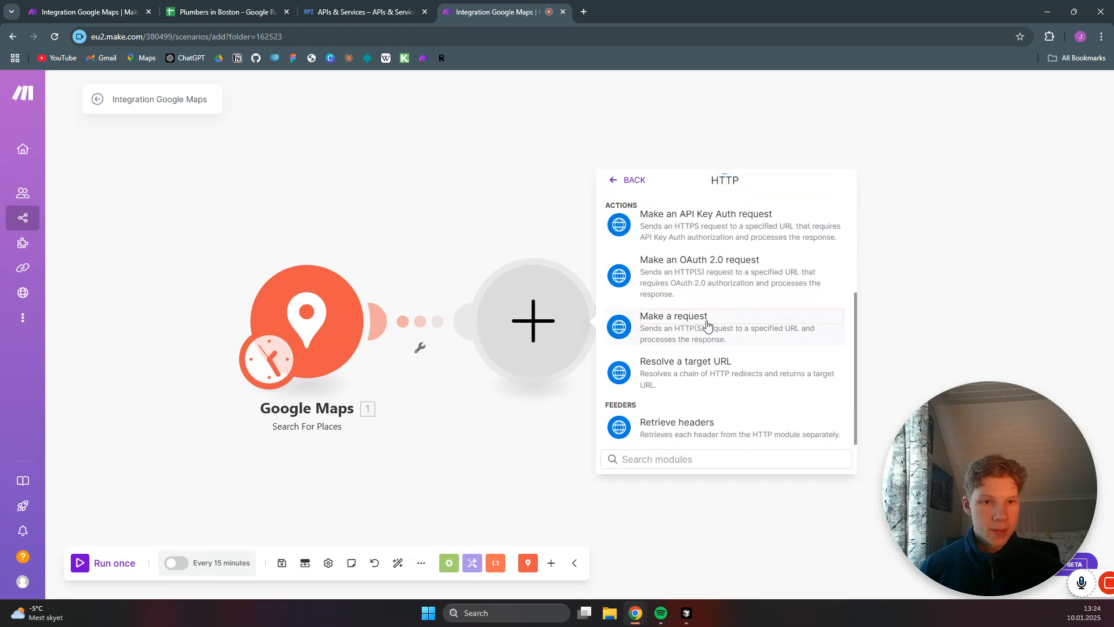
left_click(705, 328)
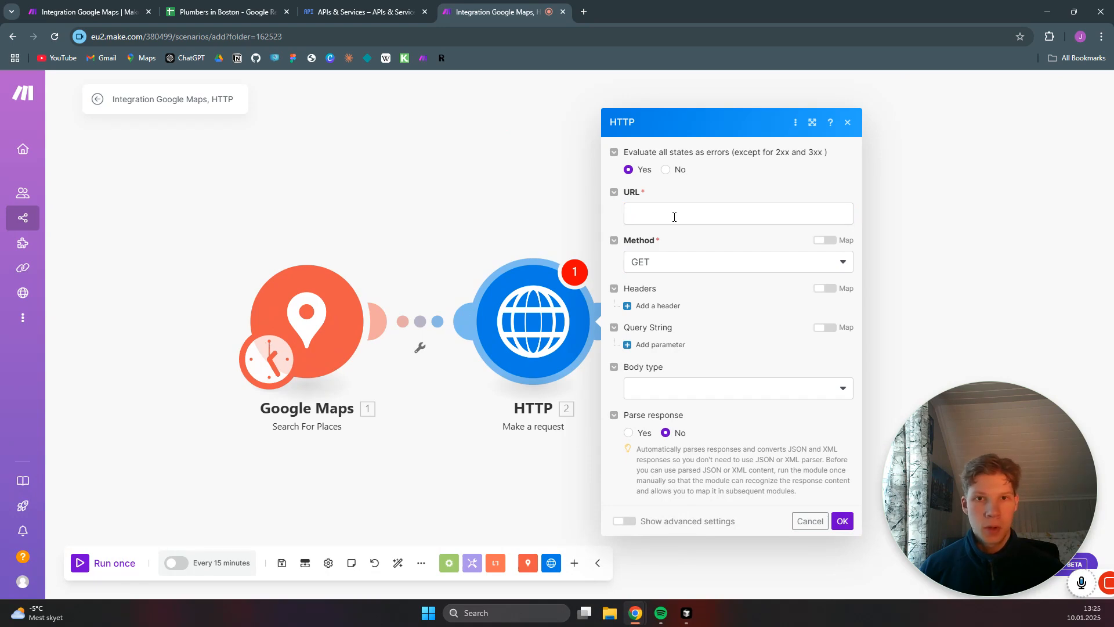
left_click(674, 217)
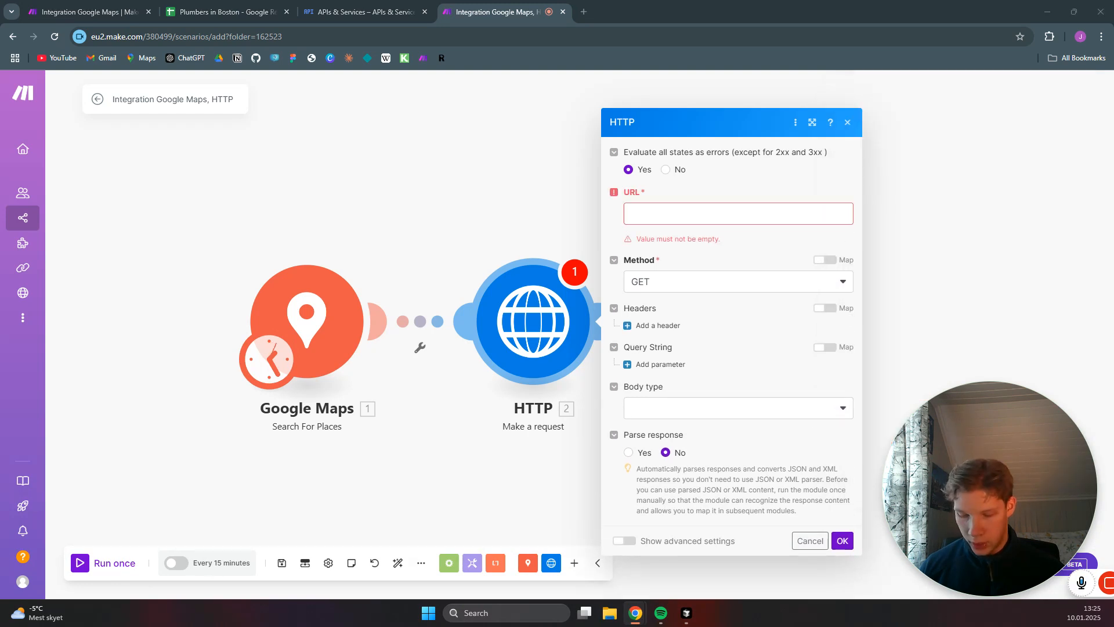
left_click(656, 213)
type("https://maps.googleapis.com/maps/api/place/details/json")
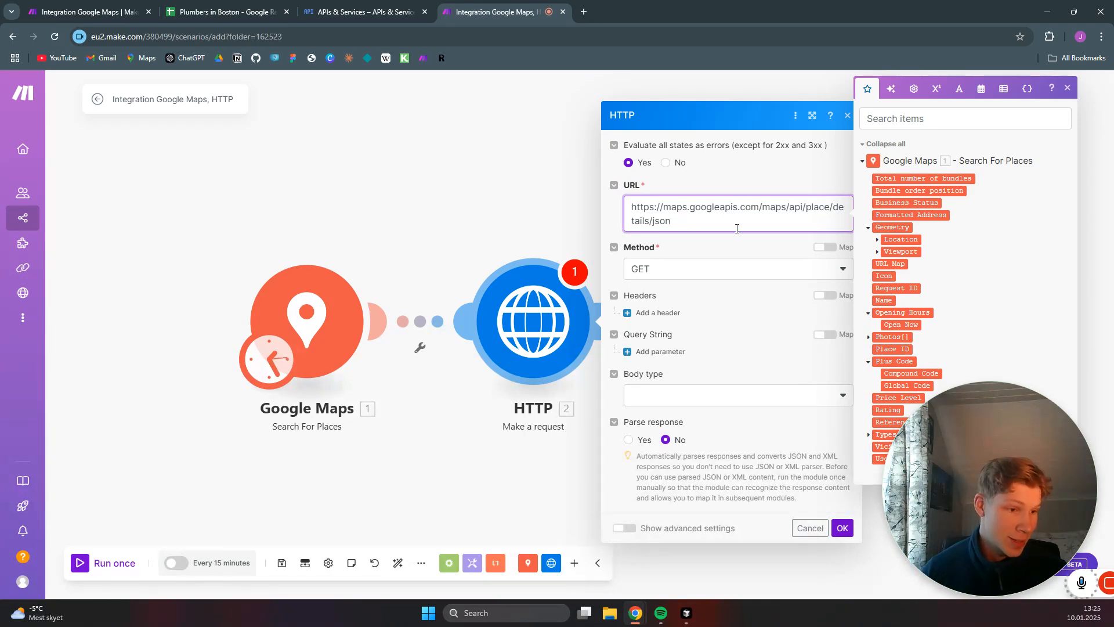
left_click(689, 240)
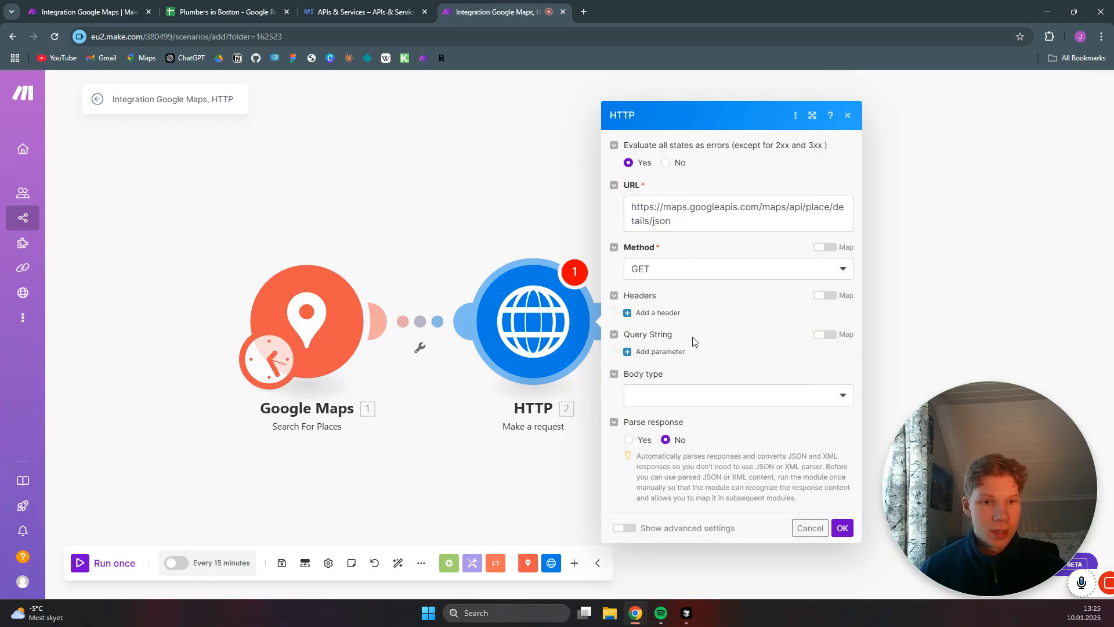
- Add a query string parameter named place_id and map its value to the Google Maps Place ID
left_click(675, 350)
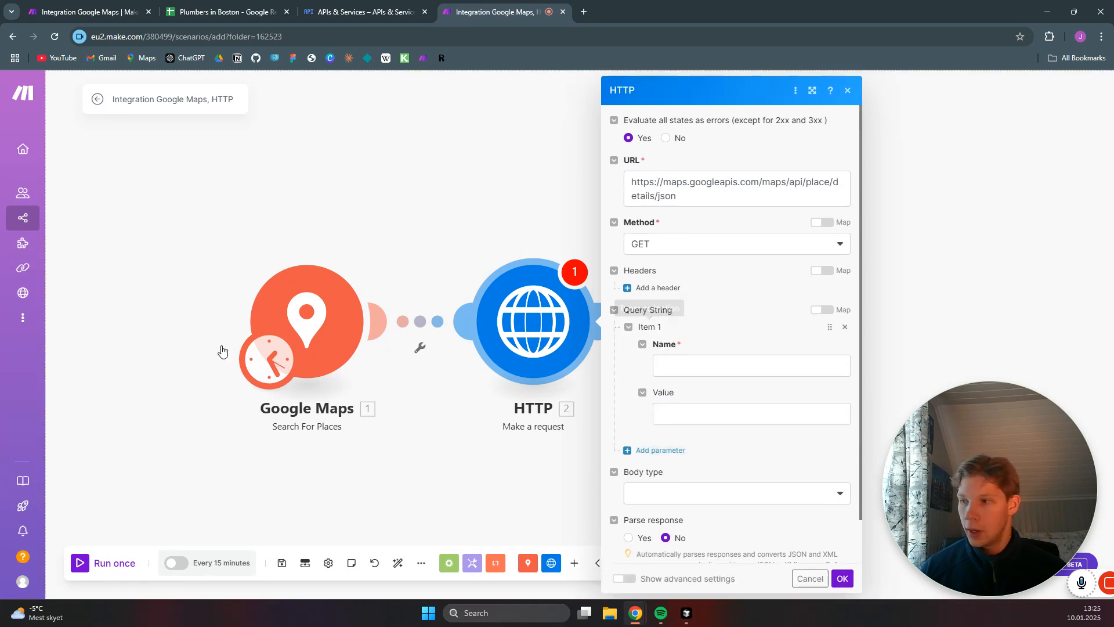
scroll(695, 325, "down", 1)
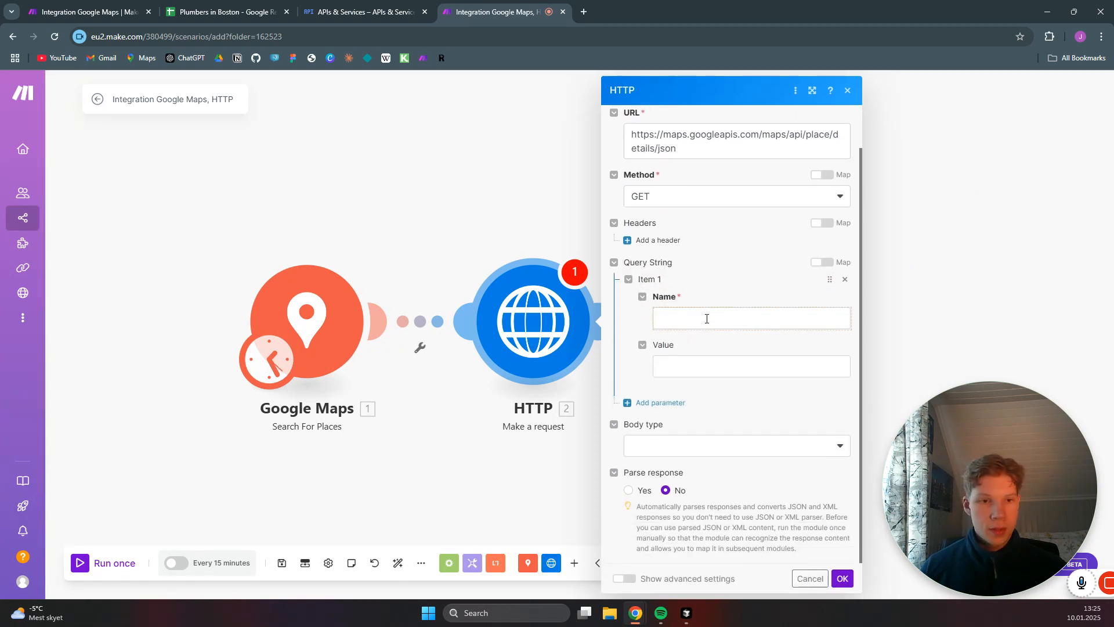
left_click(699, 323)
type("place_id")
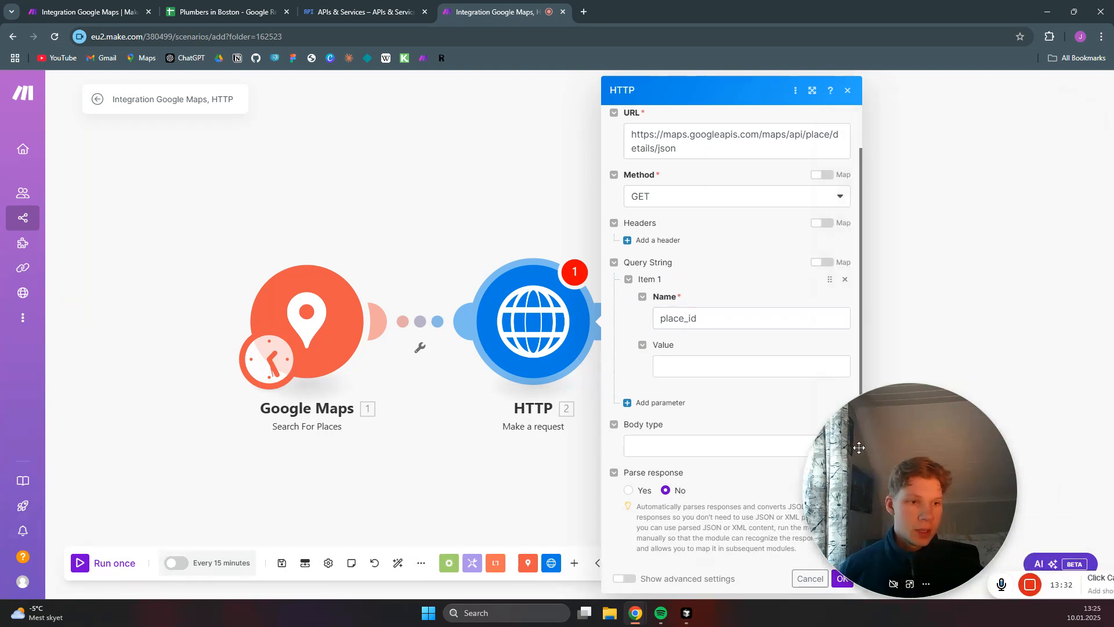
left_click_drag(858, 448, 84, 469)
left_click(698, 360)
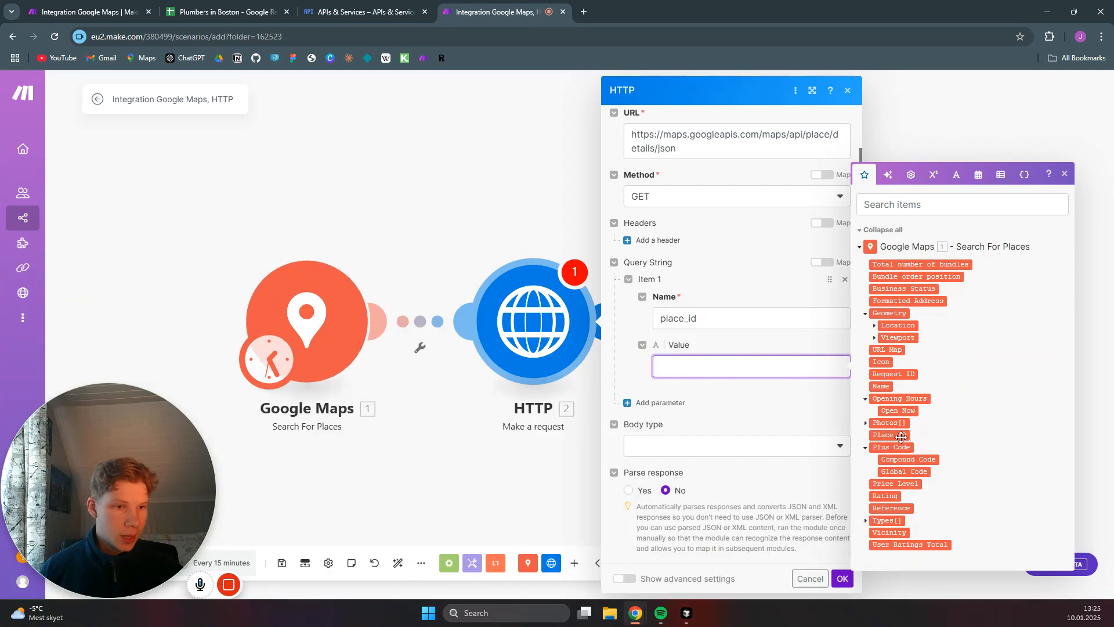
left_click_drag(889, 435, 690, 367)
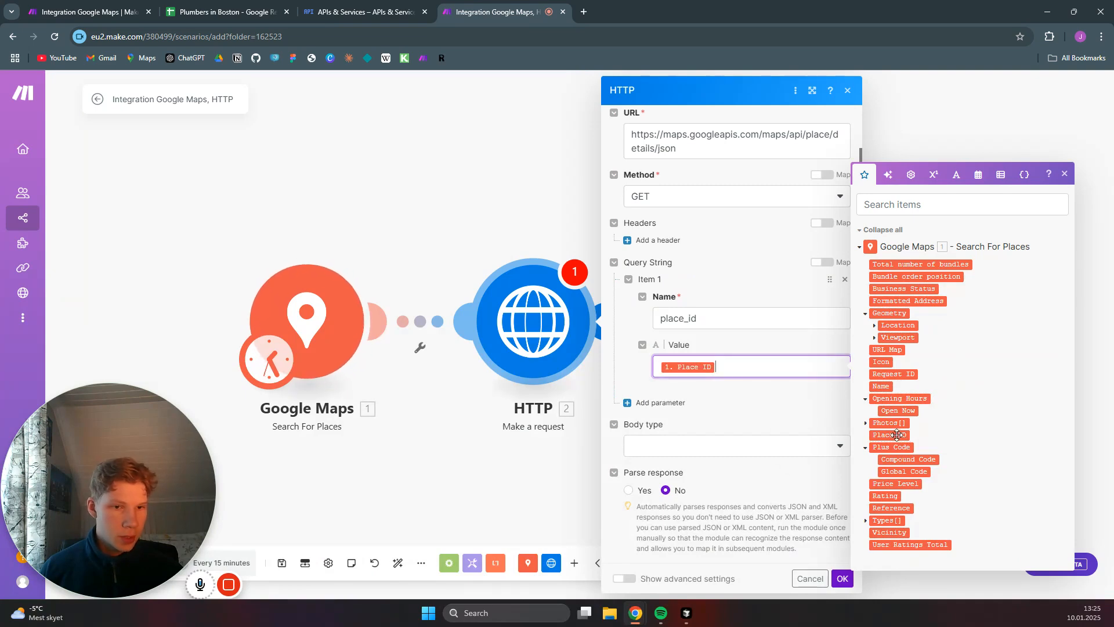
- Add two more query string parameters, both named fields, with the values name and website
left_click(661, 403)
left_click(703, 440)
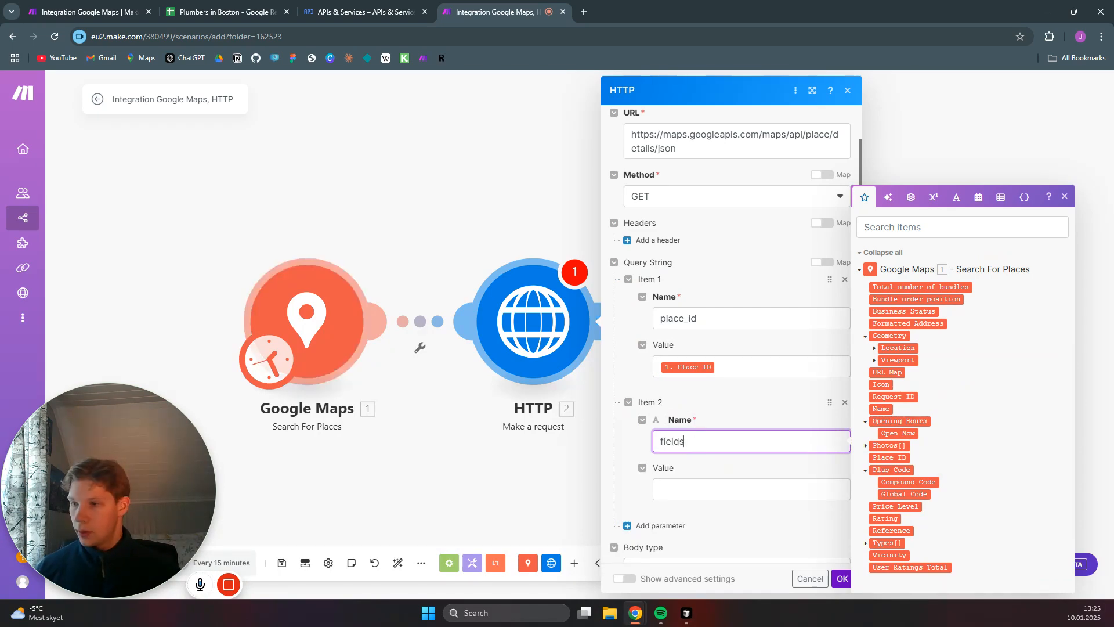
left_click(716, 486)
type("name")
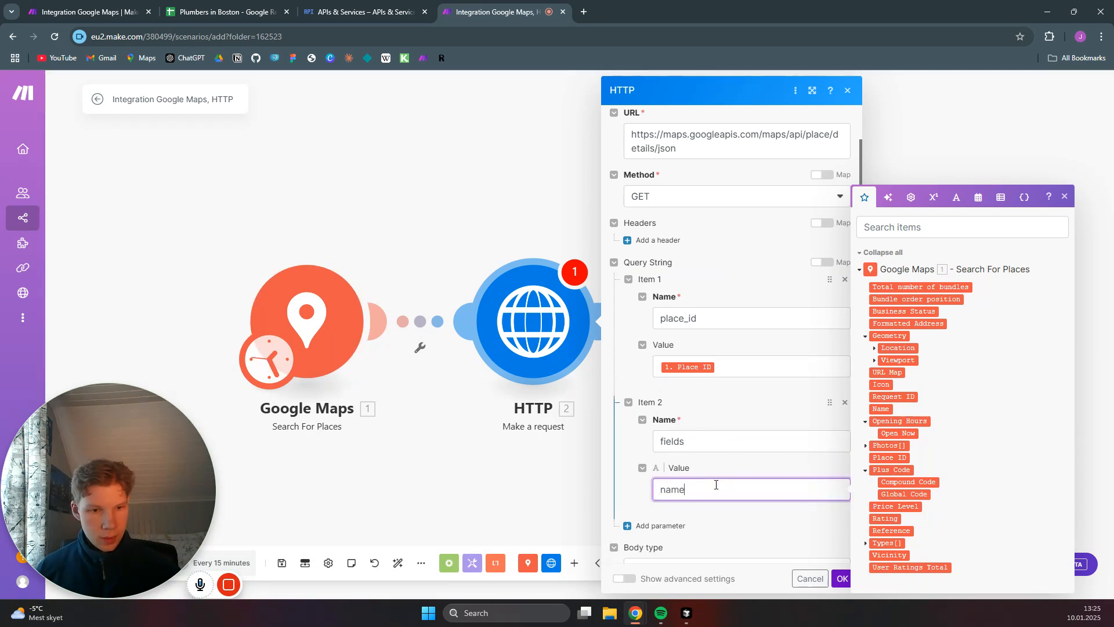
scroll(715, 485, "down", 2)
left_click(659, 407)
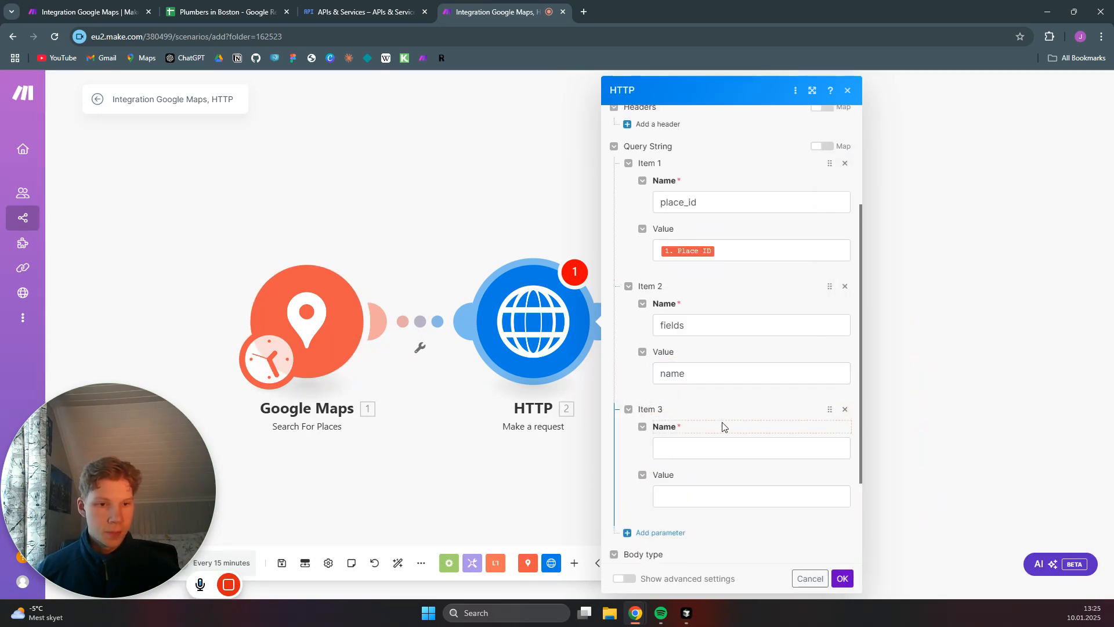
left_click(725, 447)
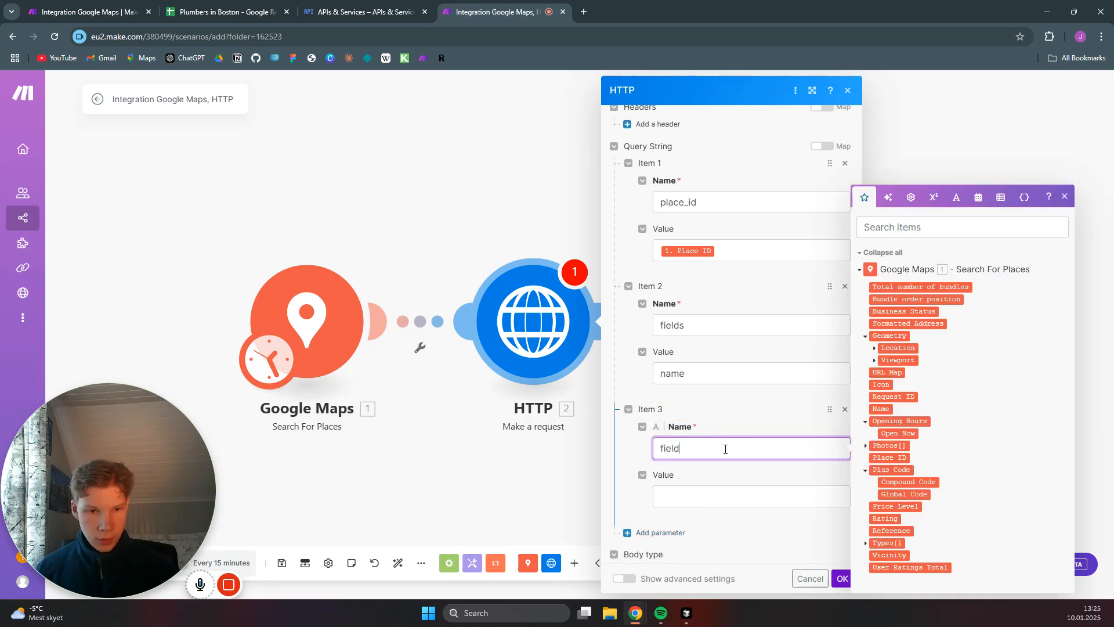
left_click(725, 495)
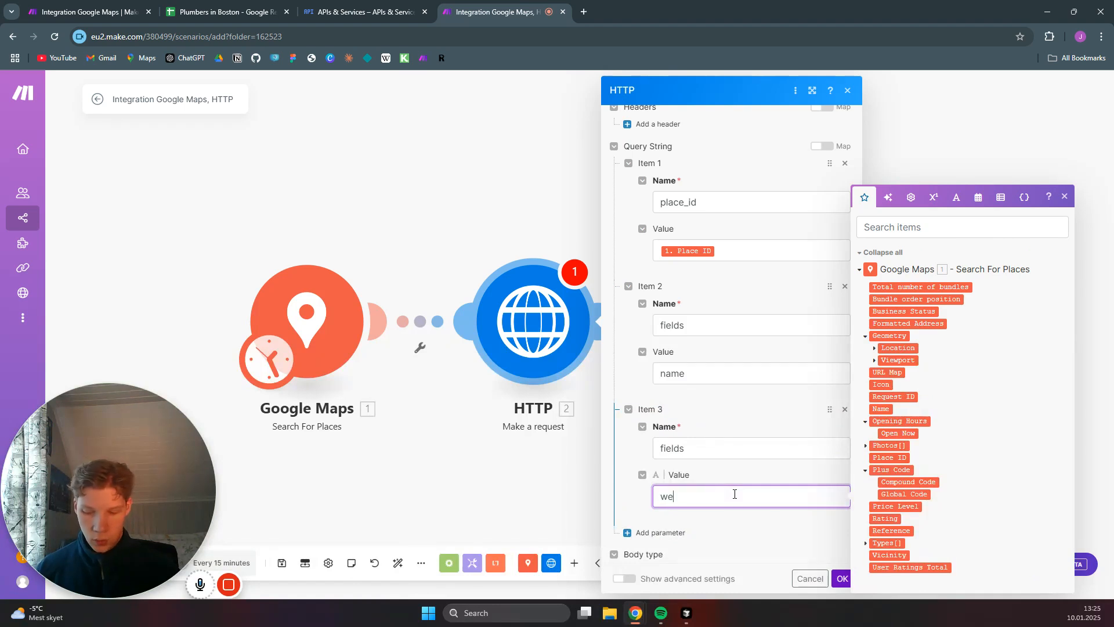
- Add a fourth query string parameter named key, enter the Google API key as its value, and save the HTTP module's settings
scroll(754, 488, "down", 2)
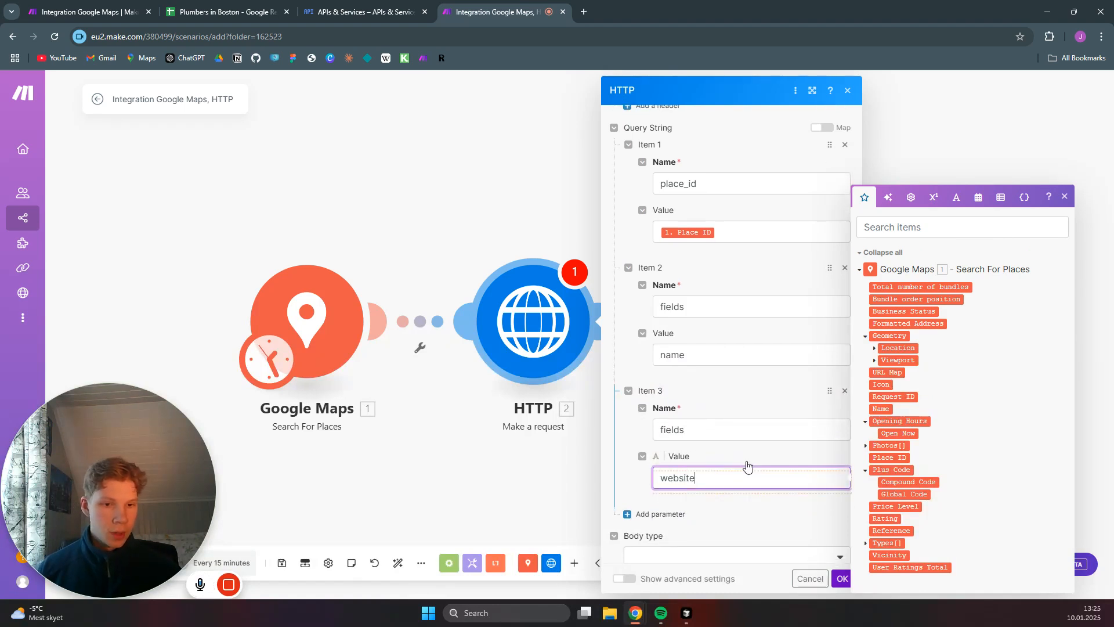
left_click(651, 413)
left_click(745, 445)
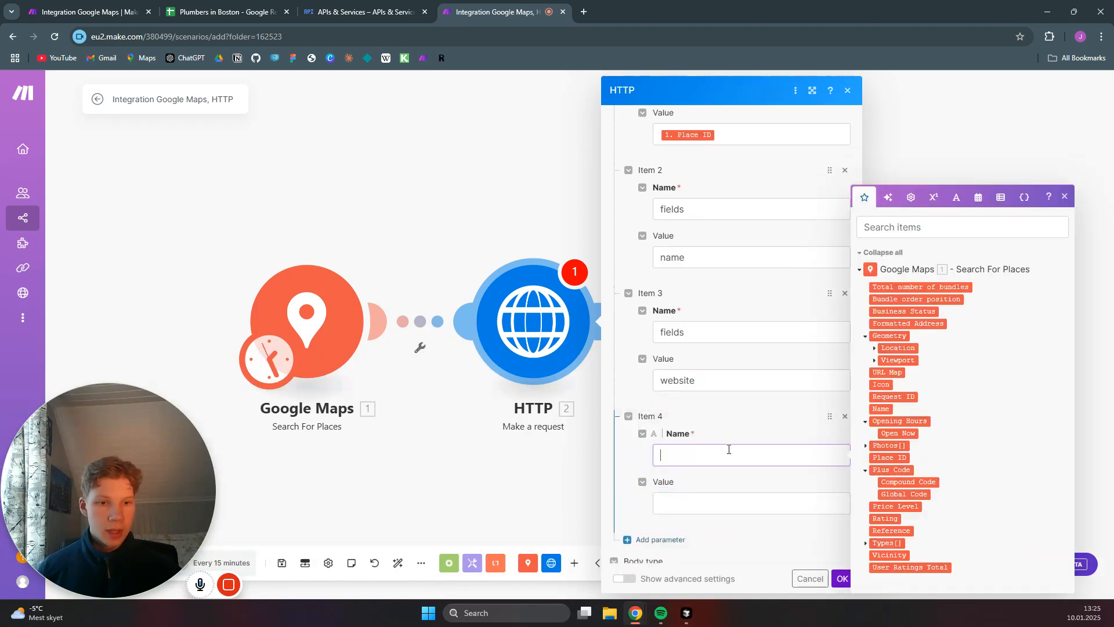
scroll(739, 406, "down", 2)
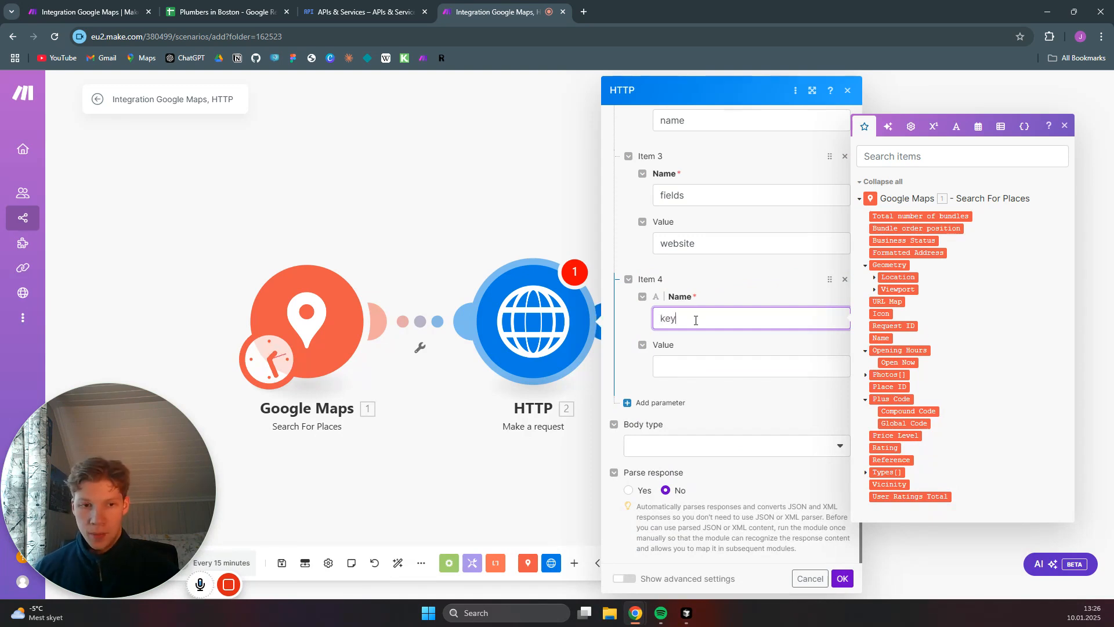
left_click(715, 373)
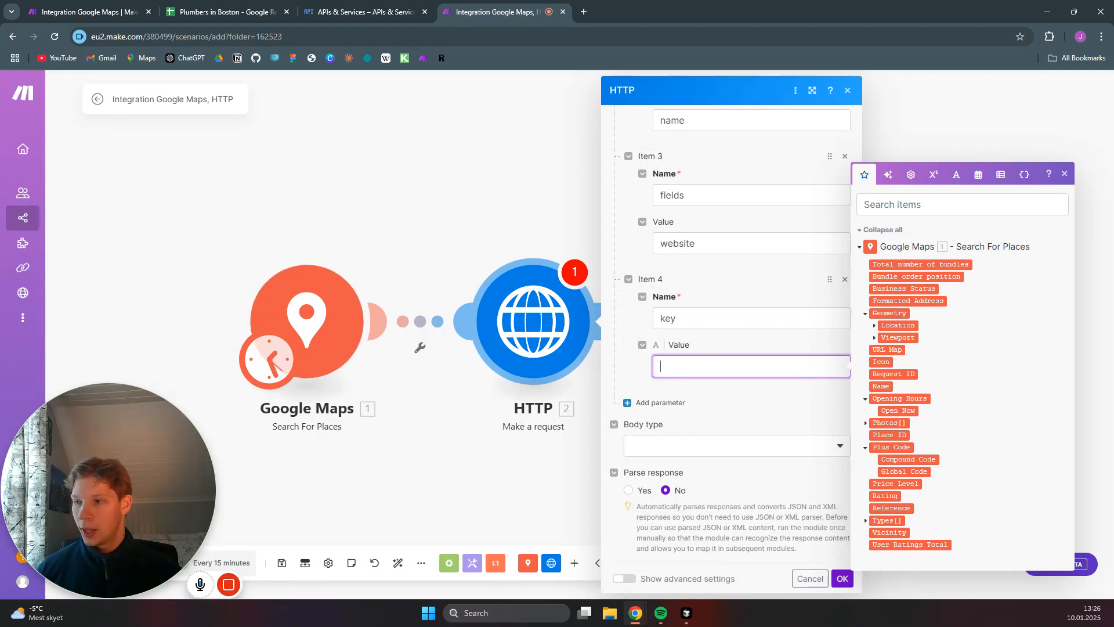
left_click(389, 386)
left_click_drag(176, 426, 1009, 125)
- Run the scenario once and examine the website data in the HTTP module's output for the first two operations
left_click(107, 562)
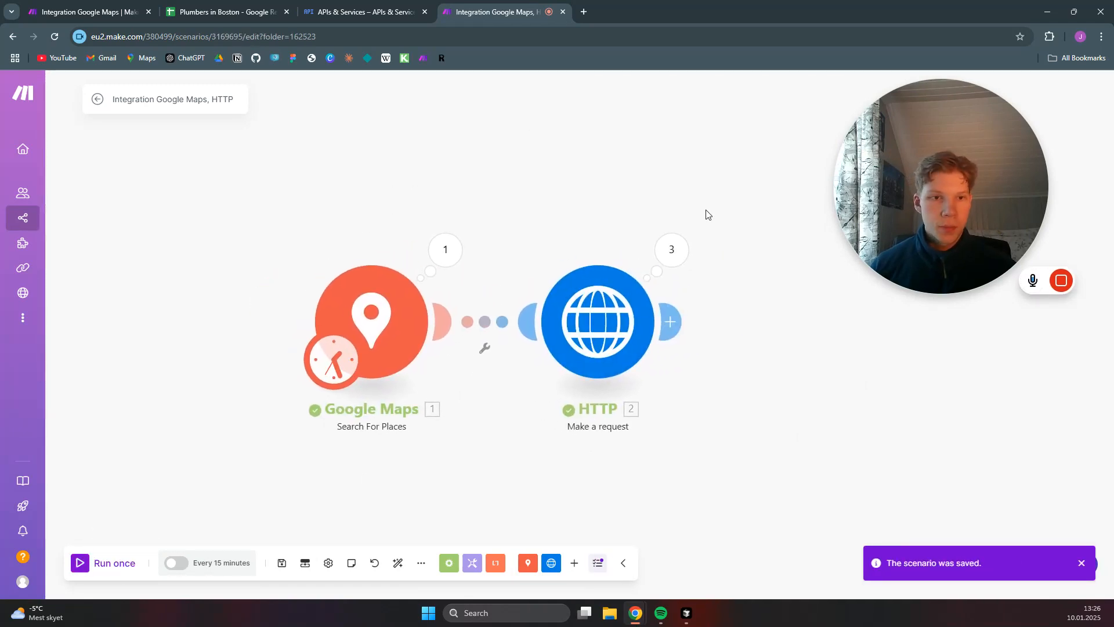
left_click(672, 250)
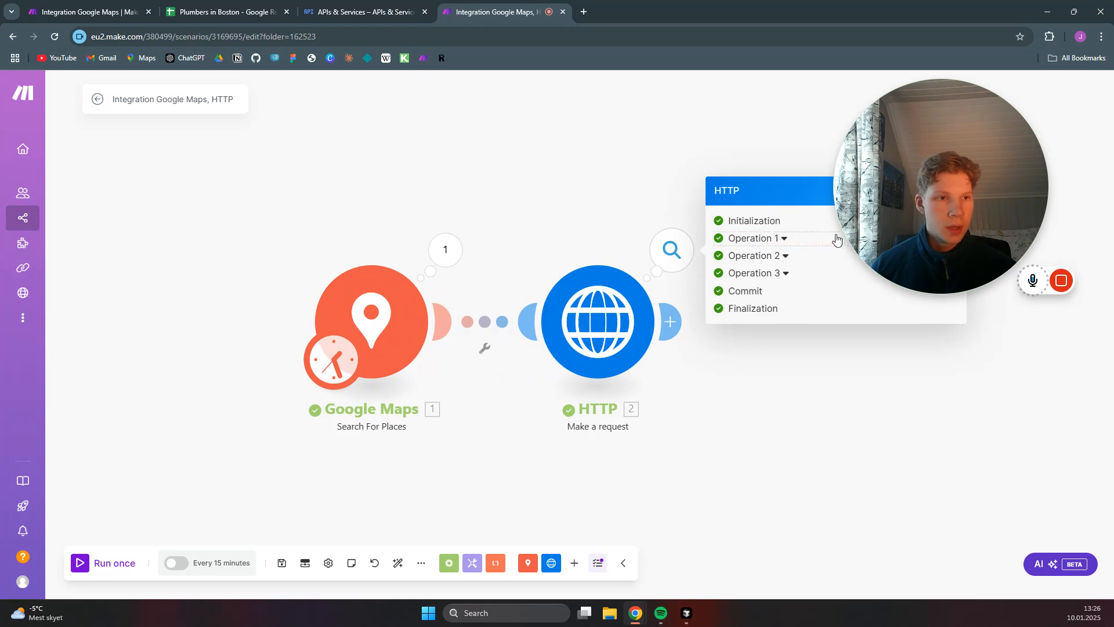
left_click(783, 239)
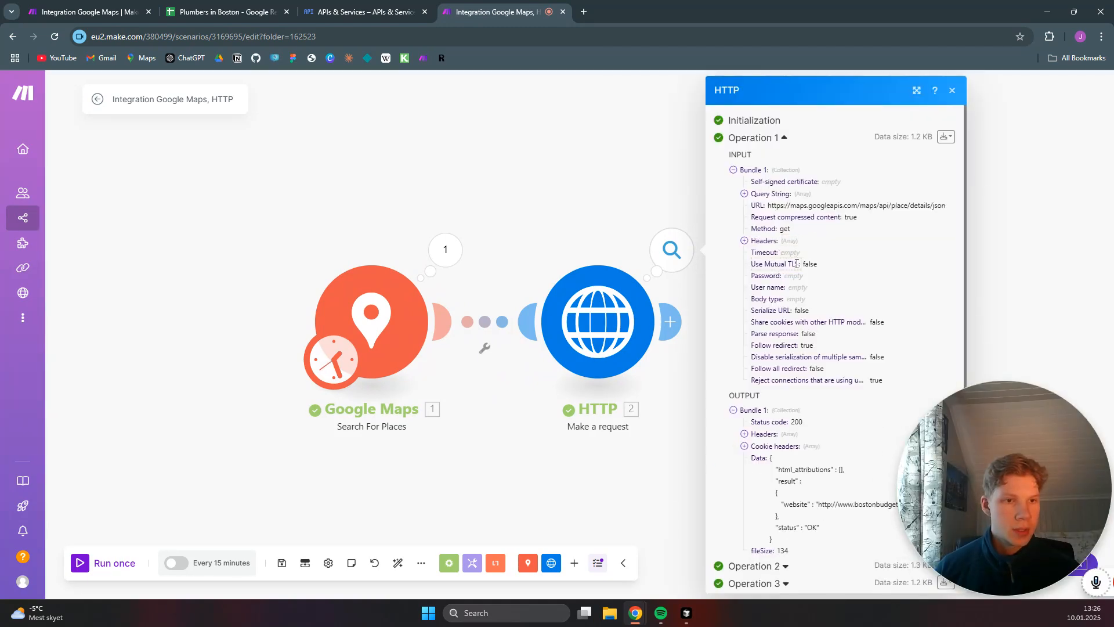
left_click_drag(803, 291, 751, 262)
scroll(805, 428, "down", 1)
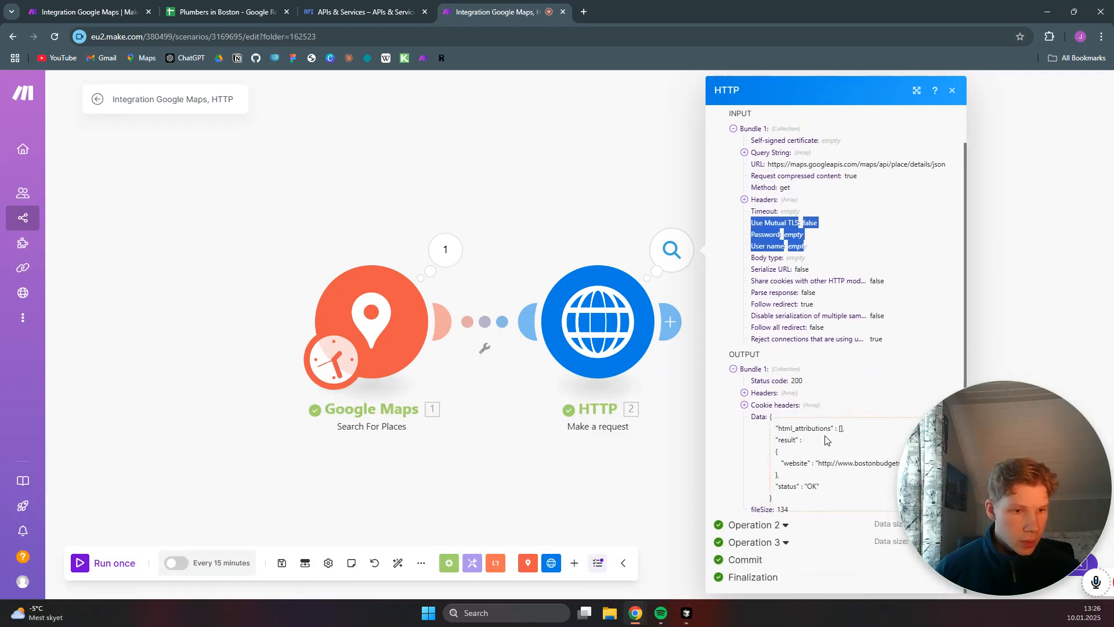
left_click_drag(781, 462, 847, 463)
left_click(784, 525)
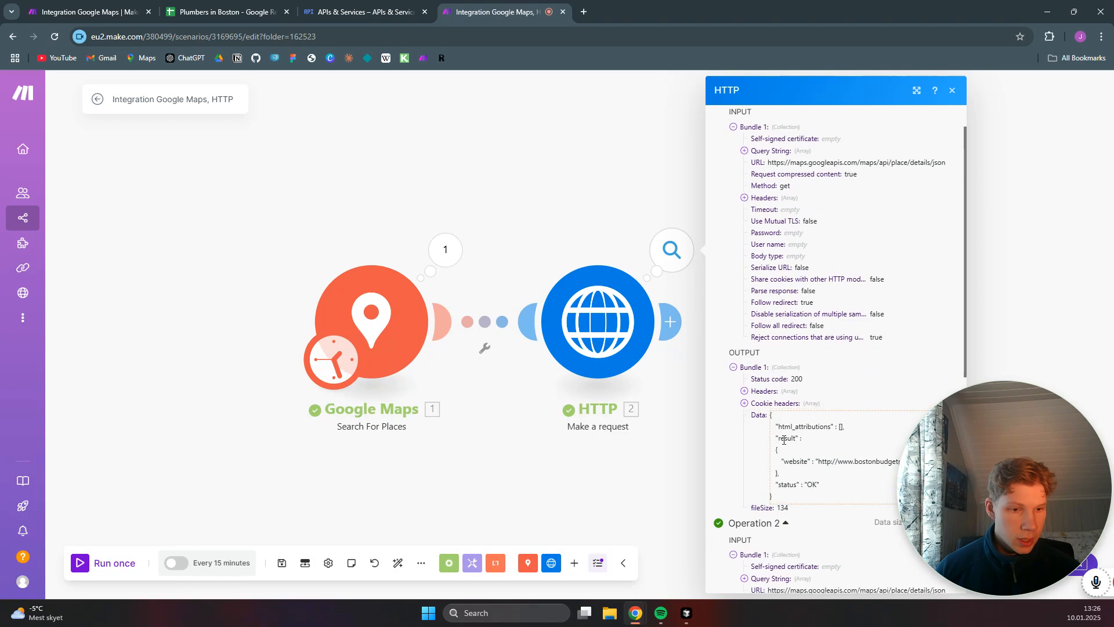
scroll(796, 436, "down", 5)
scroll(801, 394, "down", 1)
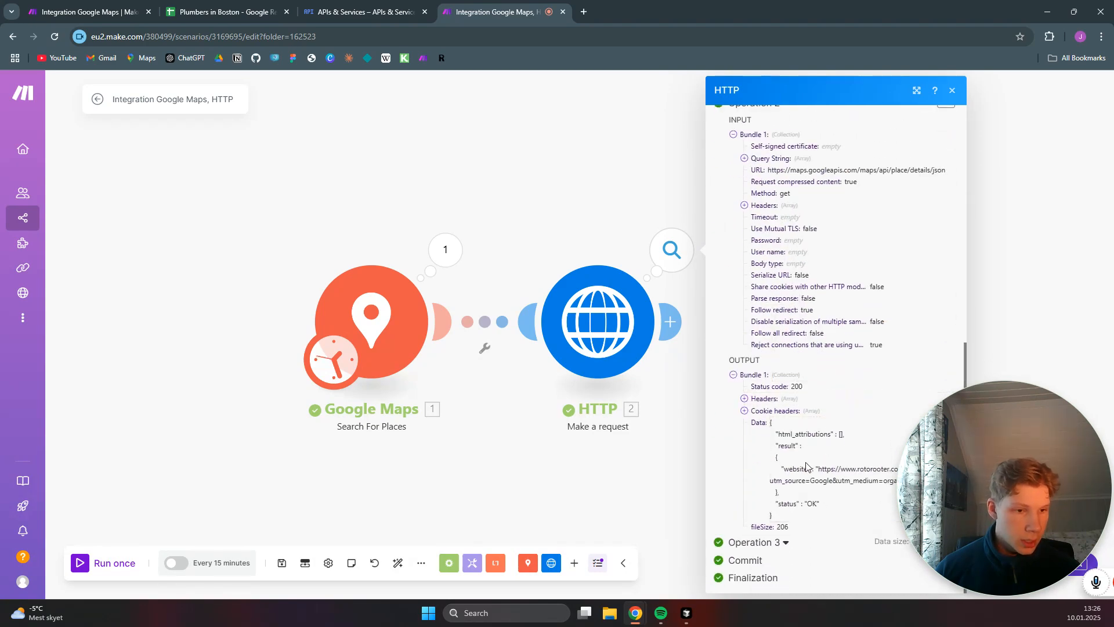
scroll(814, 475, "up", 5)
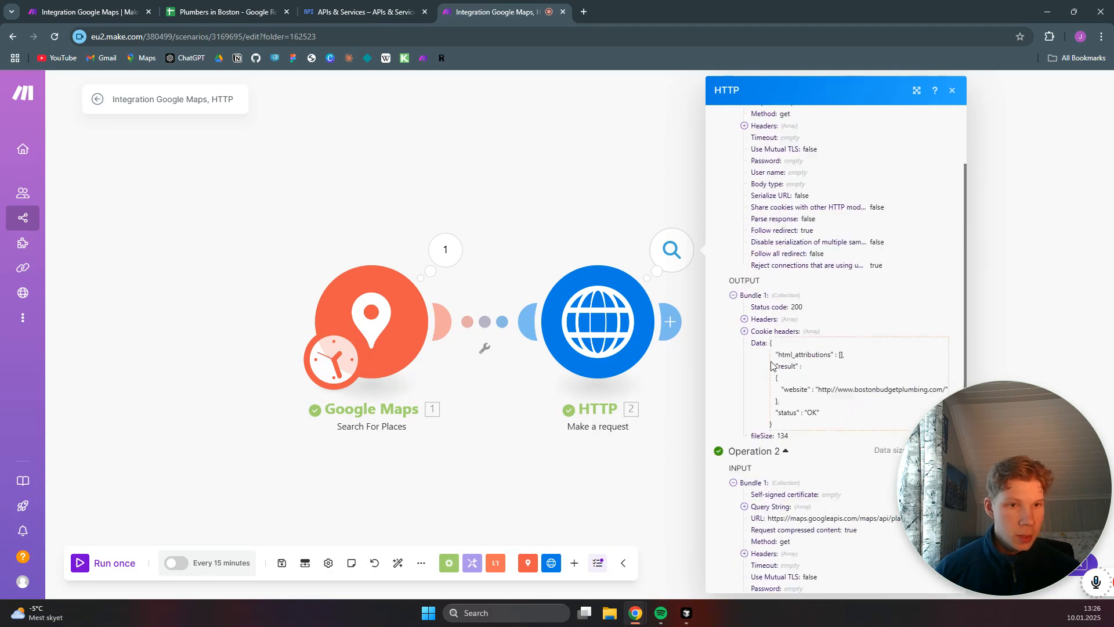
left_click(605, 187)
- Add a Parse JSON module after the HTTP module and map its JSON string to the HTTP response's Data
left_click_drag(605, 187, 350, 172)
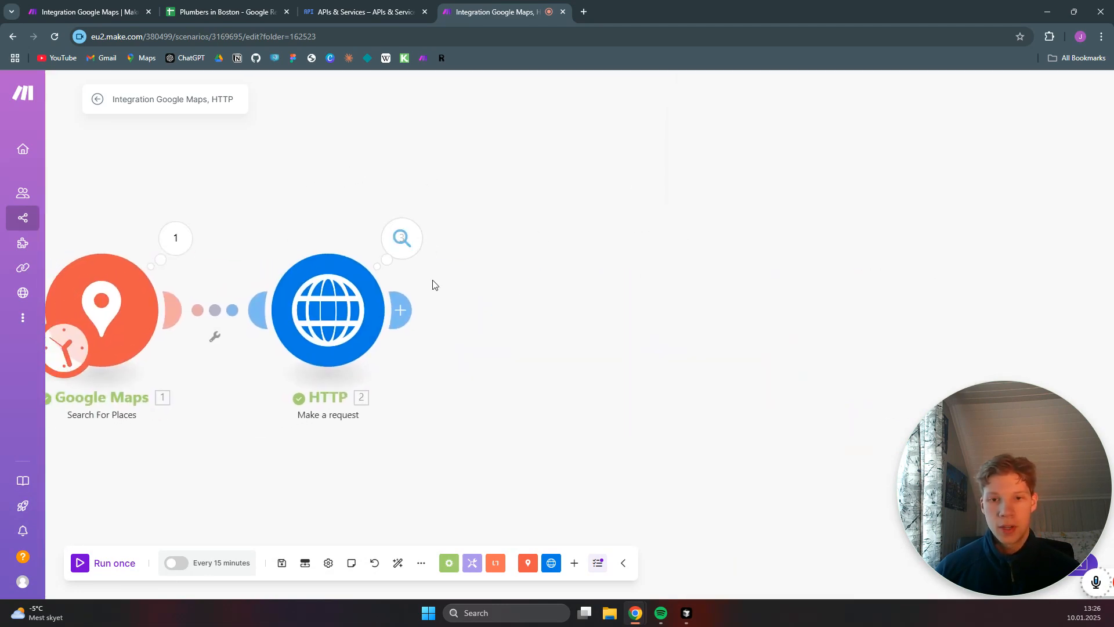
left_click(402, 309)
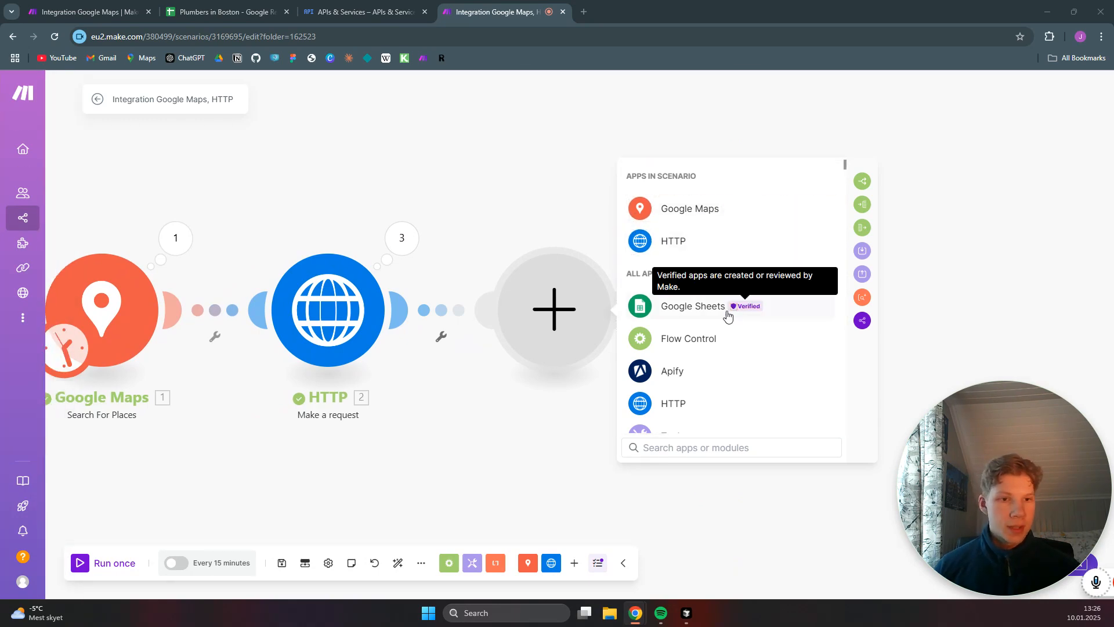
left_click(728, 452)
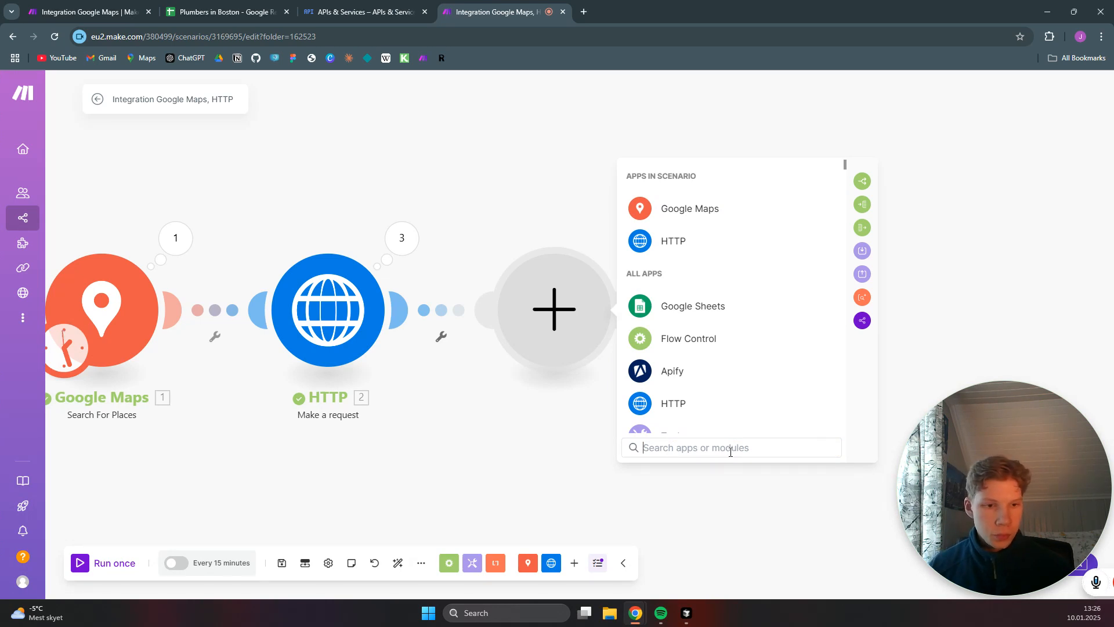
type("json")
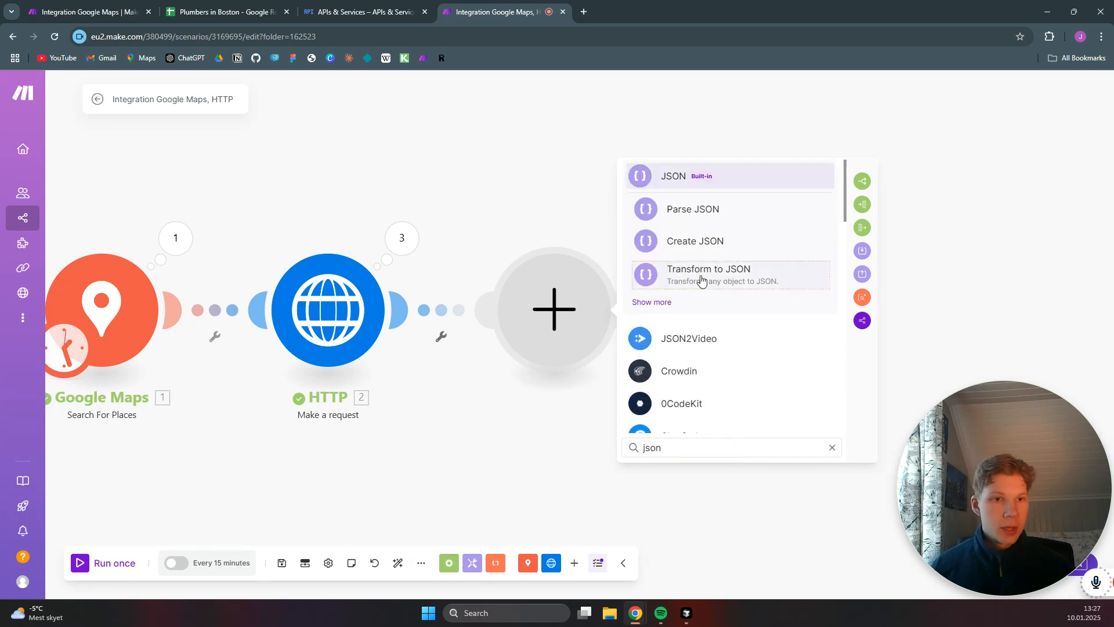
left_click(690, 209)
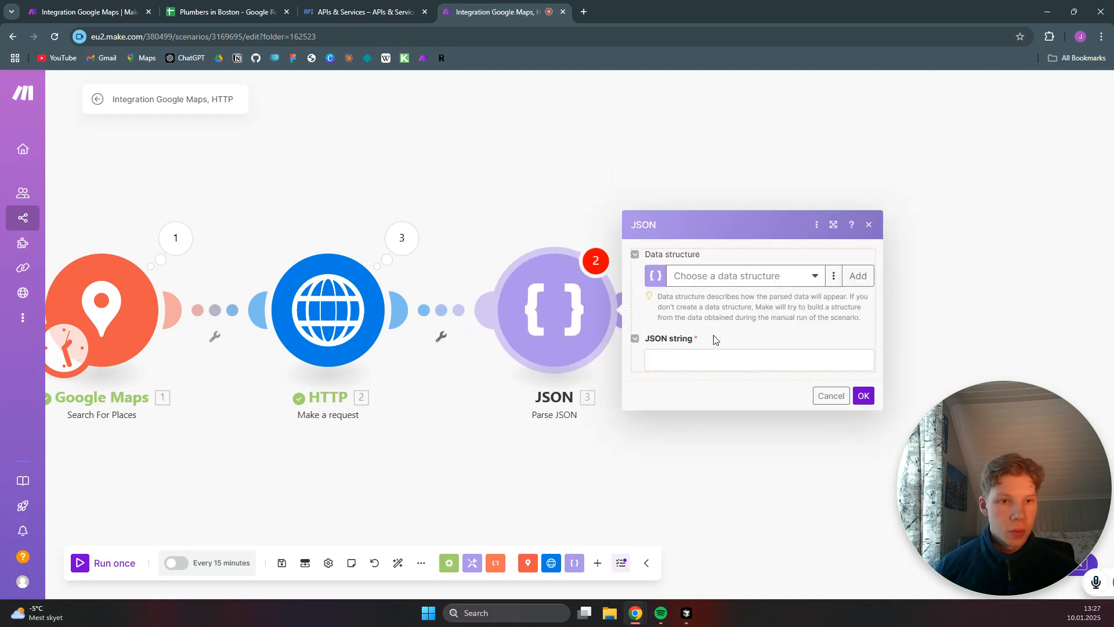
left_click(723, 361)
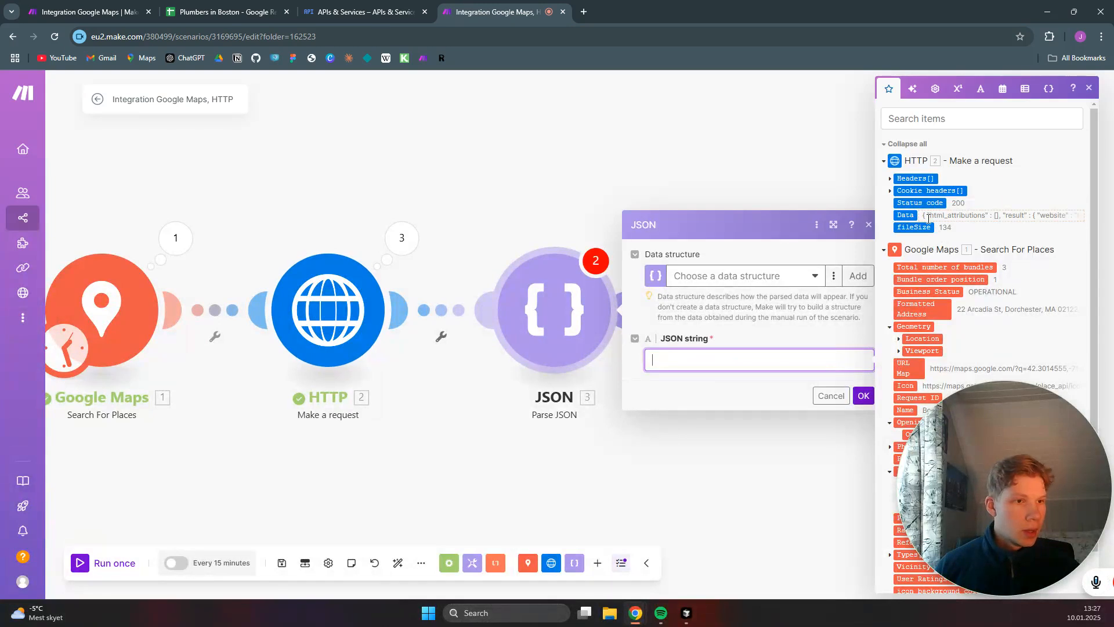
left_click(907, 216)
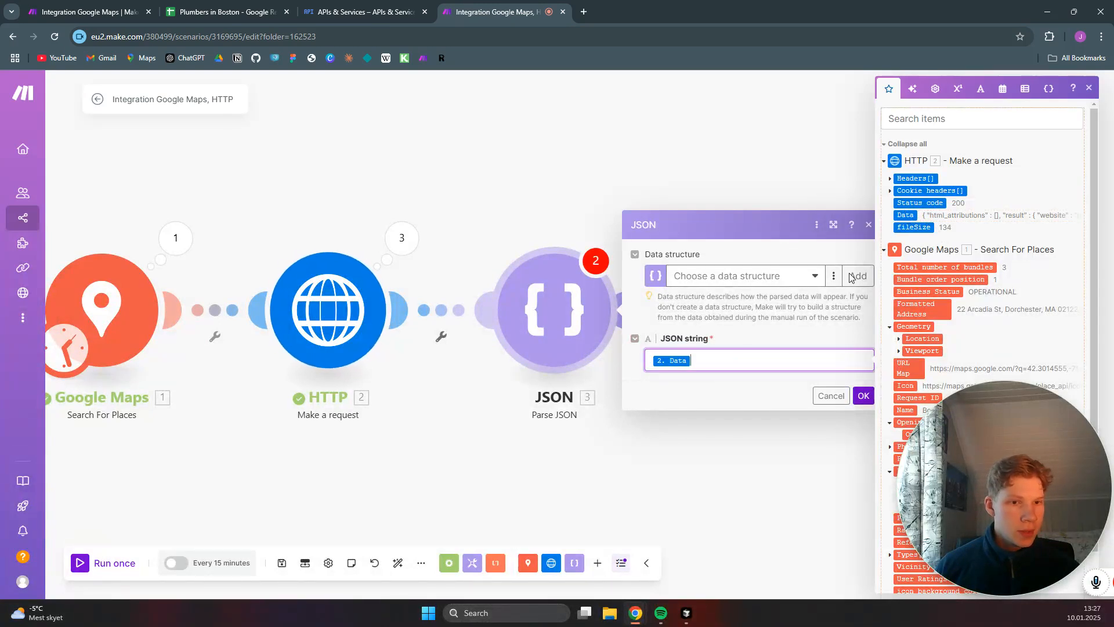
- Save the Parse JSON module and add a Flow Control Router after it
left_click(864, 397)
left_click_drag(734, 236, 473, 199)
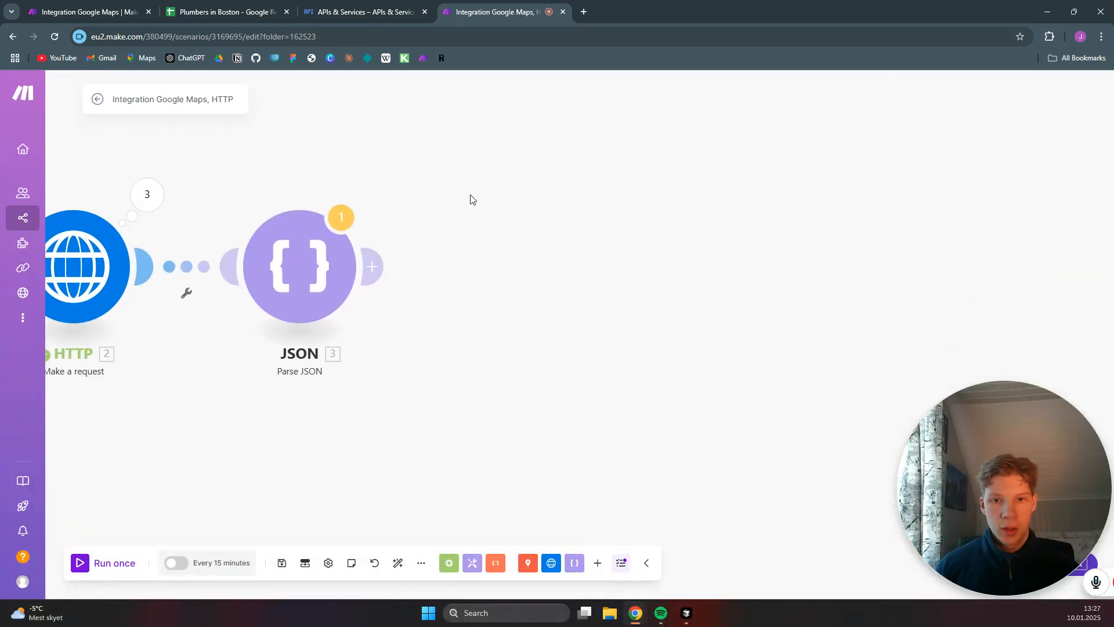
left_click(373, 267)
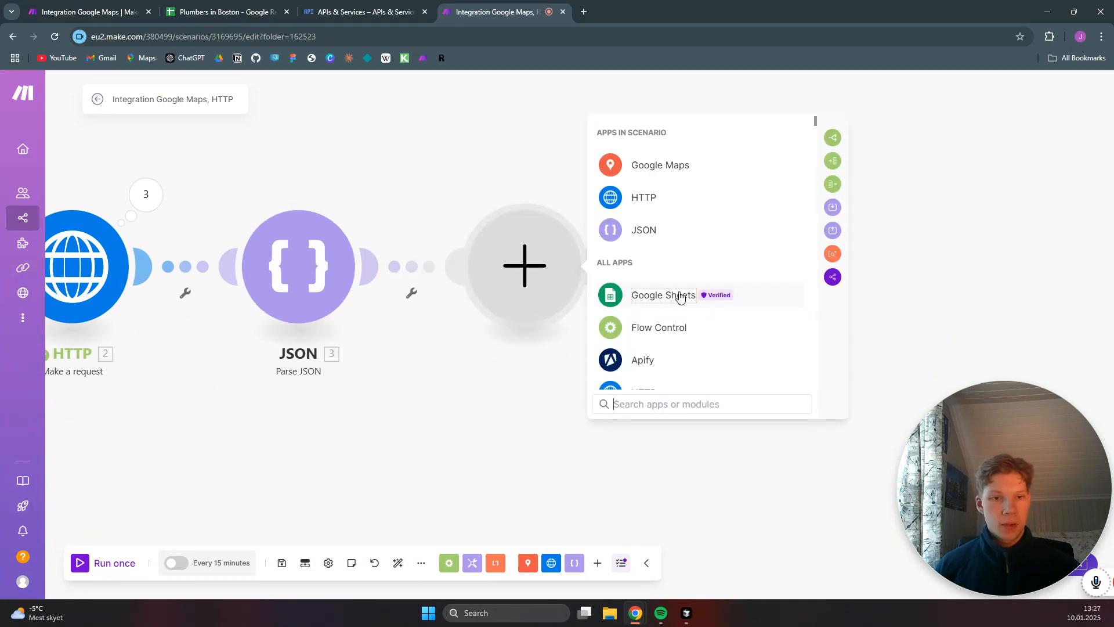
left_click(675, 215)
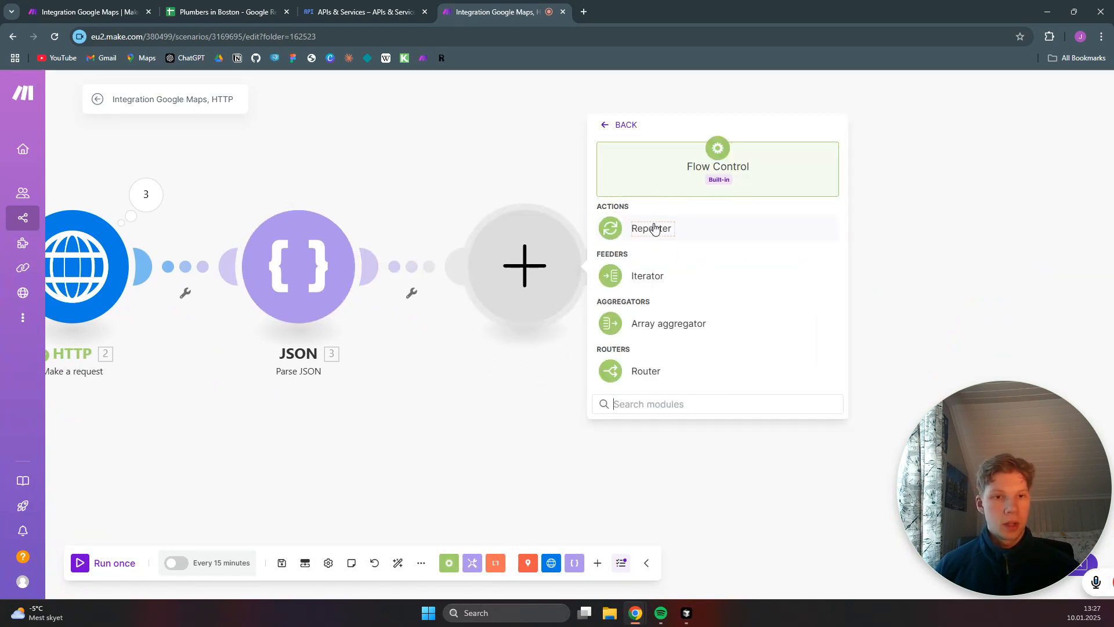
left_click(663, 374)
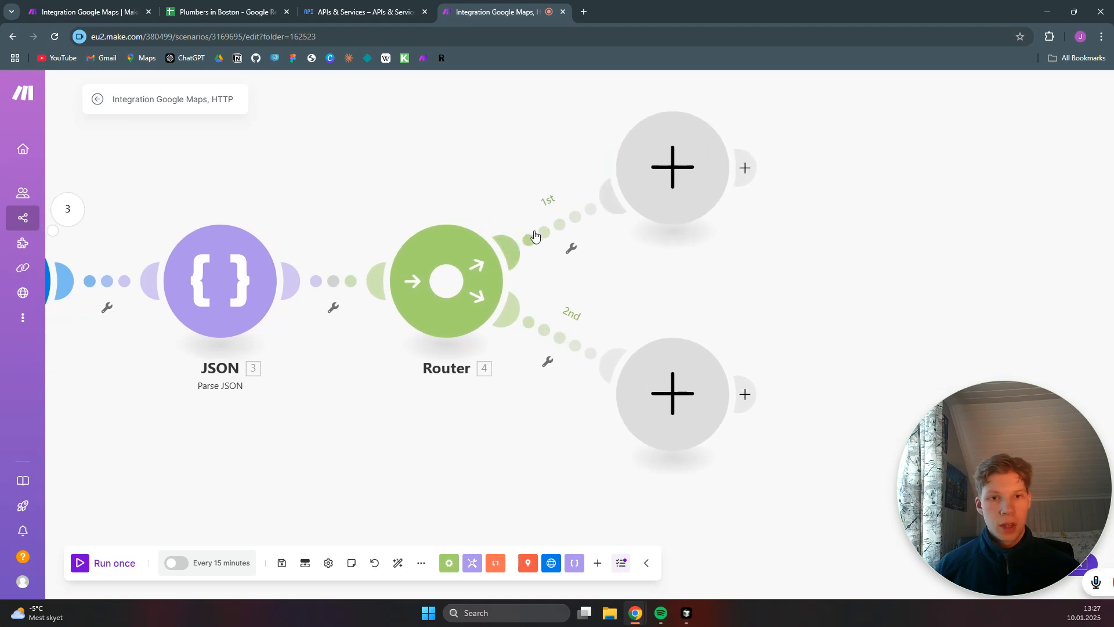
- Run the scenario once so the JSON module produces output for mapping
left_click(571, 247)
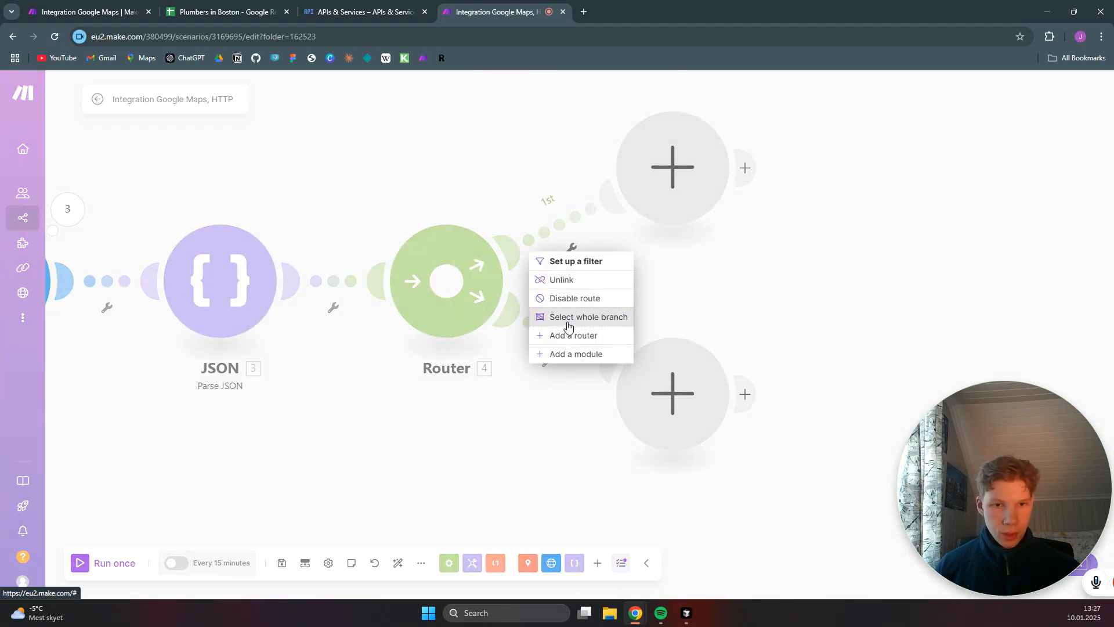
left_click(517, 179)
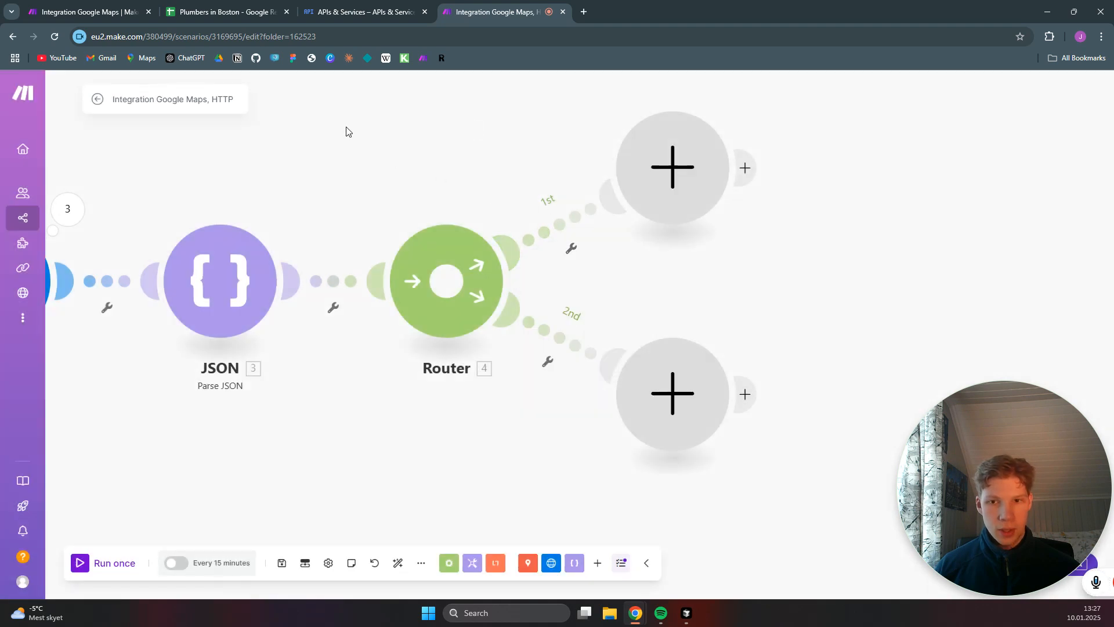
left_click_drag(348, 131, 586, 132)
left_click_drag(305, 451, 443, 440)
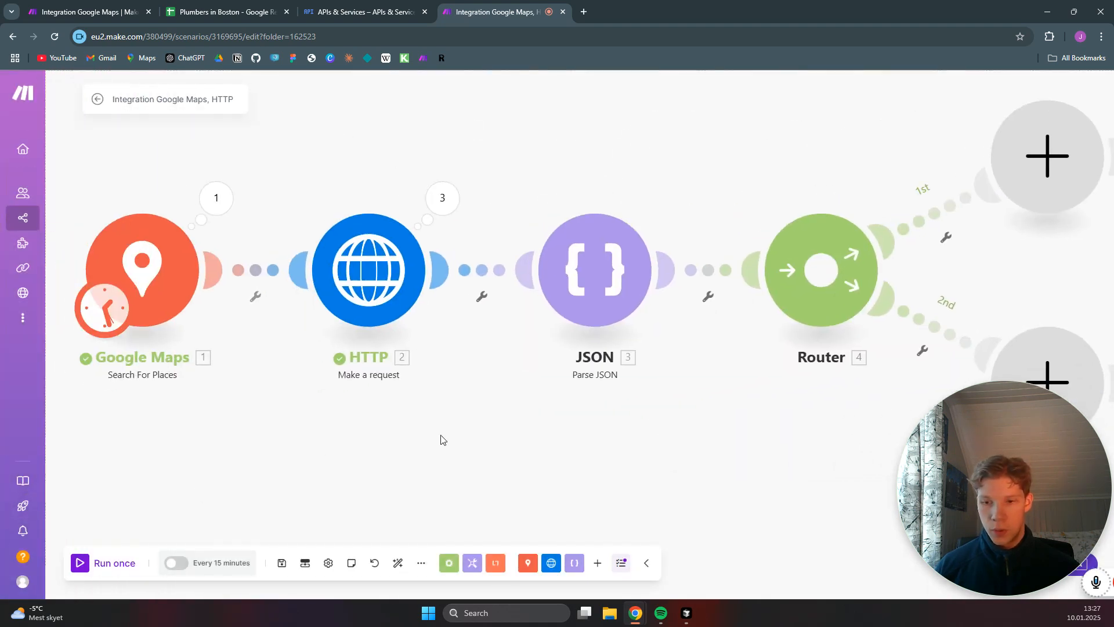
left_click(107, 569)
left_click_drag(671, 144, 461, 155)
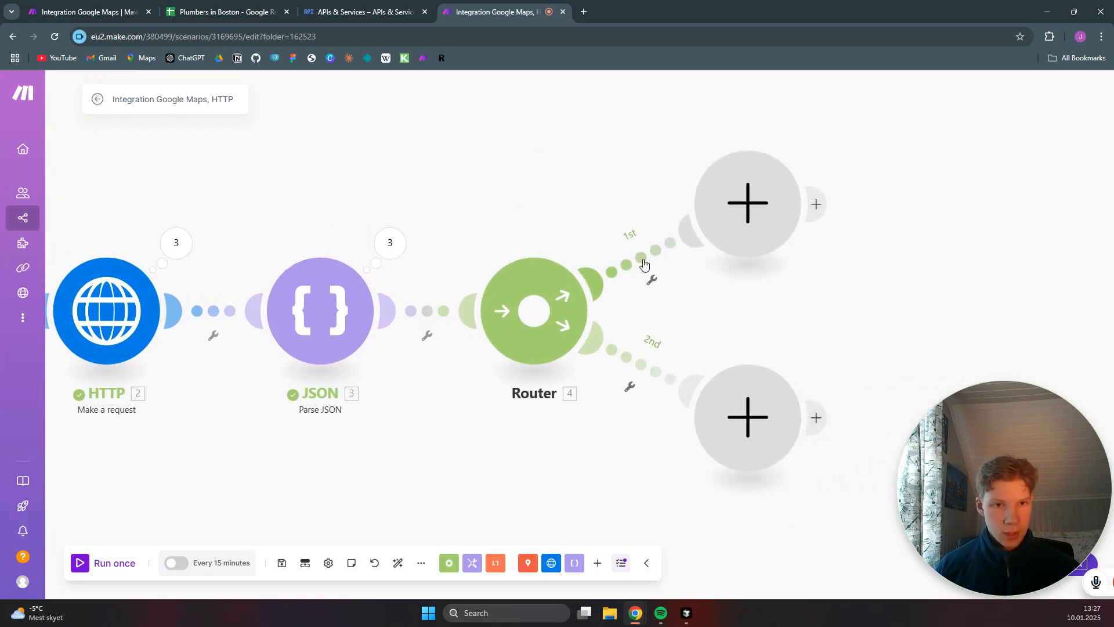
- Set up a filter labelled Has Website on the router's first route, with the condition that the parsed JSON result's website exists
left_click(644, 265)
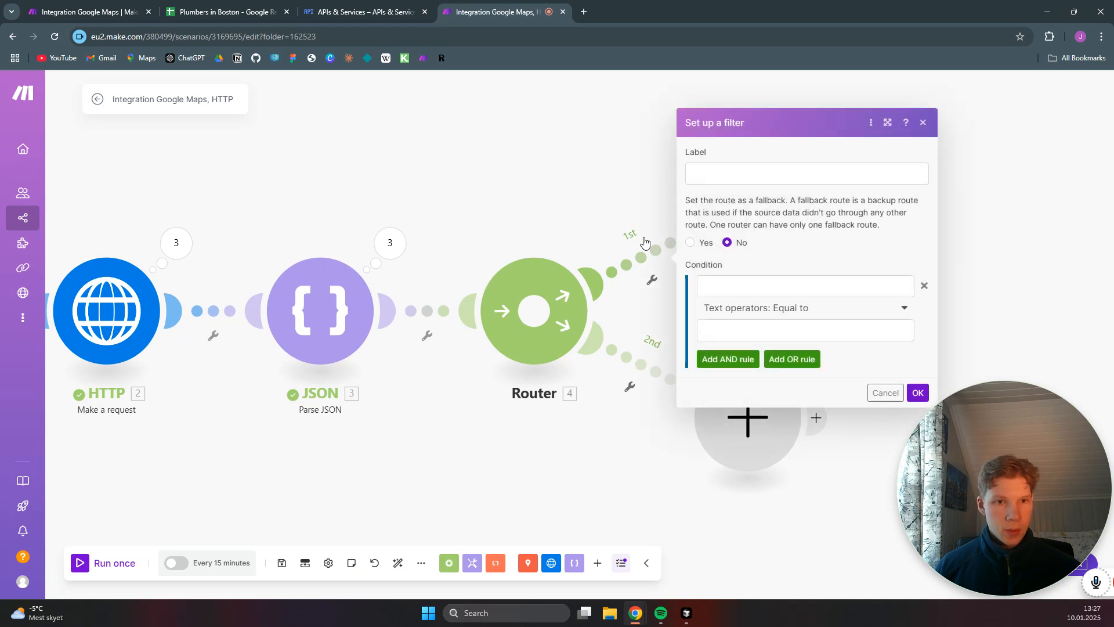
left_click(733, 174)
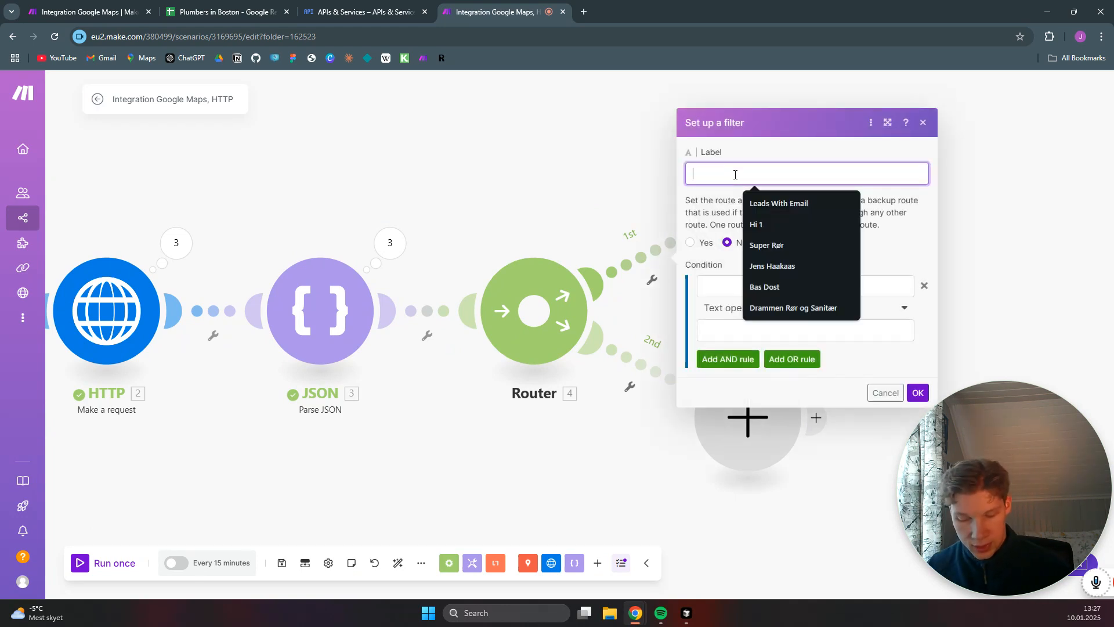
type("Has webs")
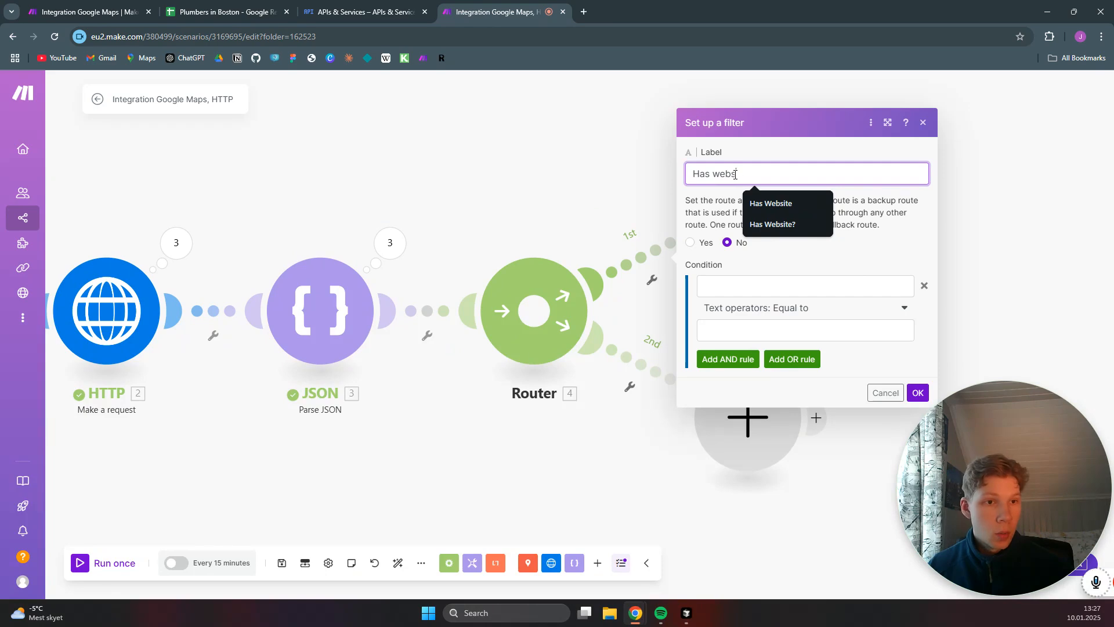
left_click(785, 207)
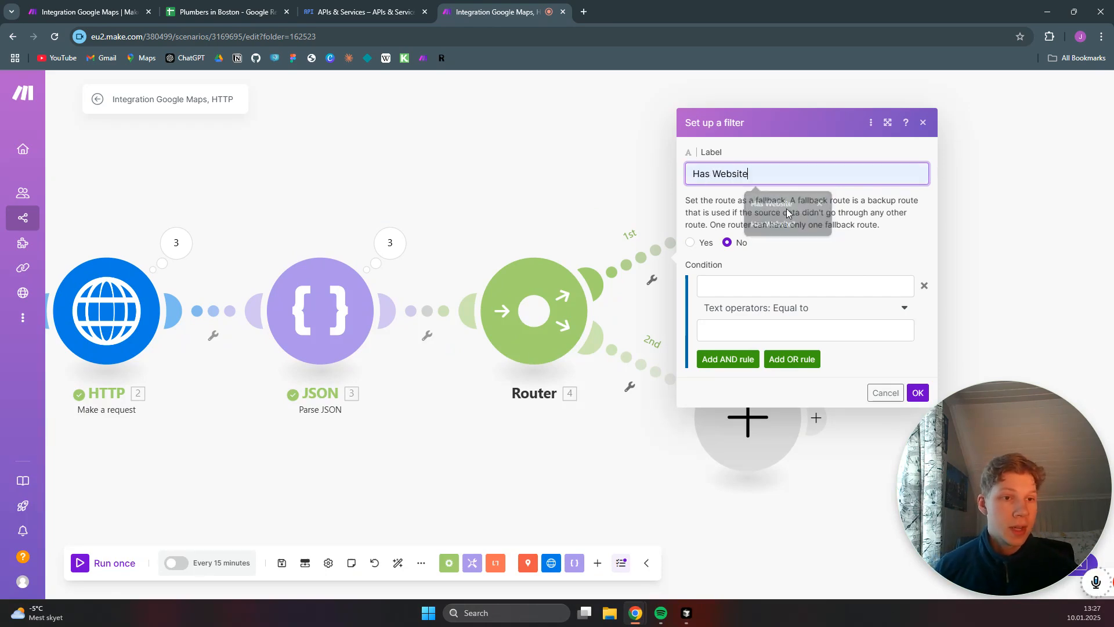
left_click(778, 289)
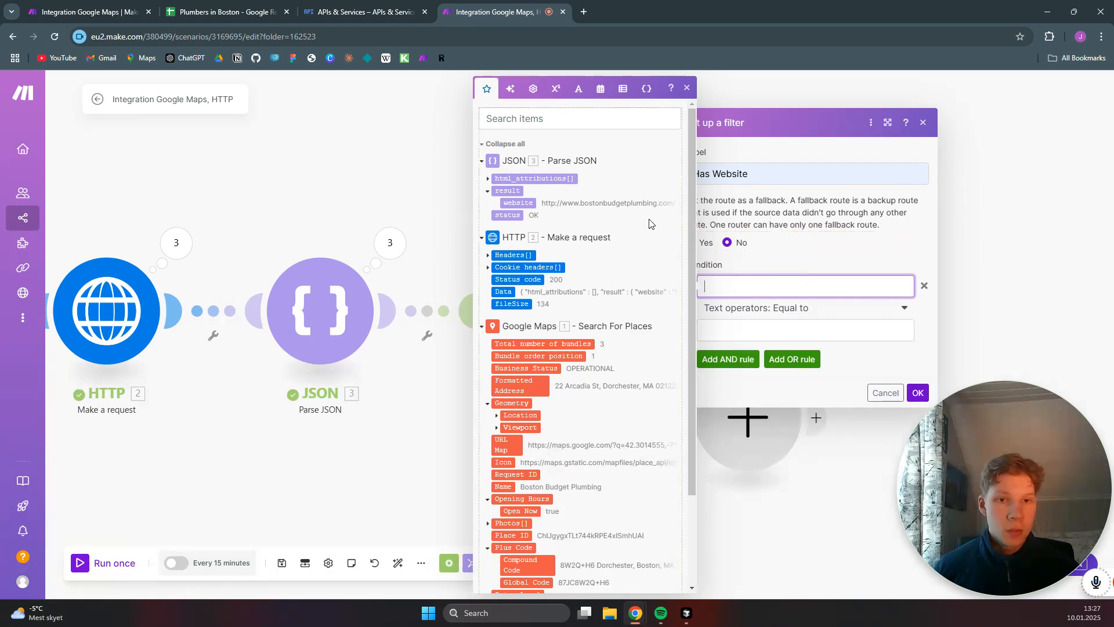
left_click(519, 206)
left_click(838, 261)
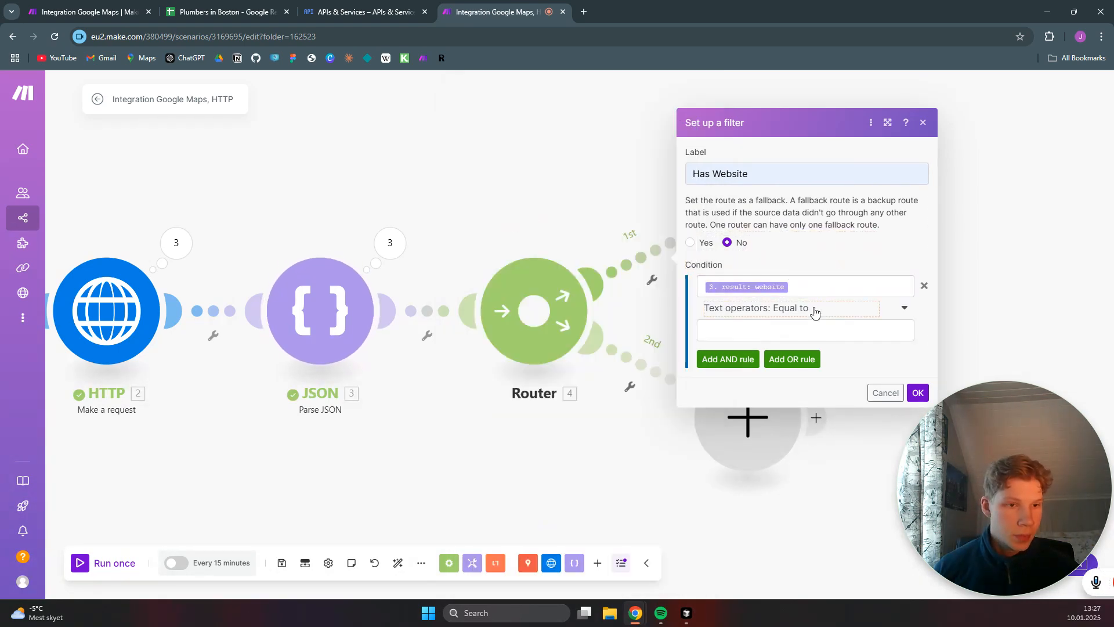
left_click(833, 310)
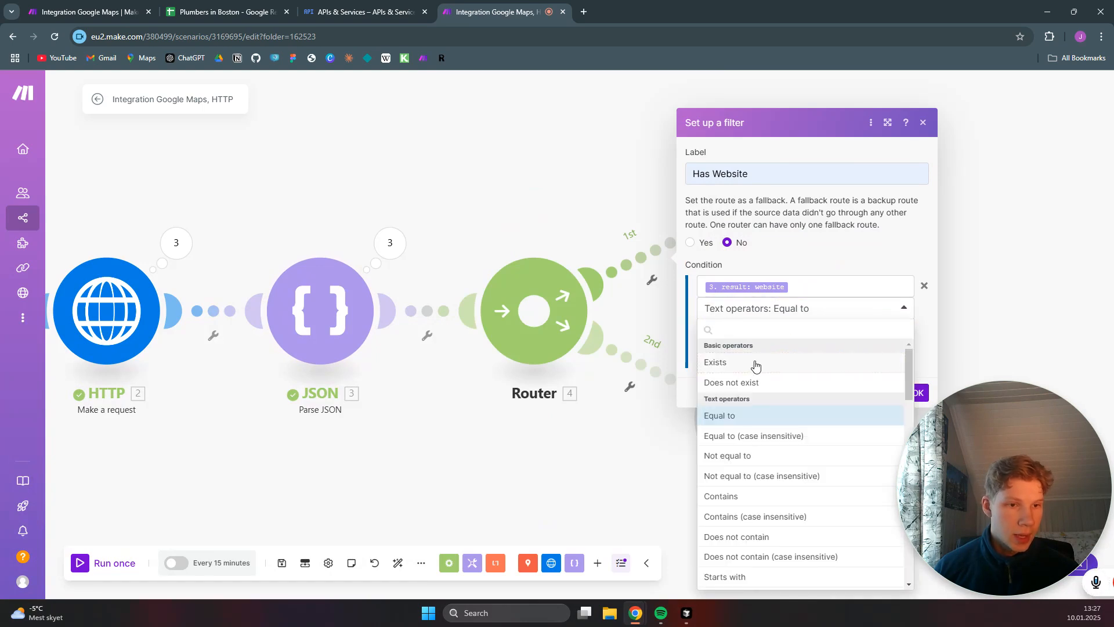
left_click(755, 365)
left_click(917, 370)
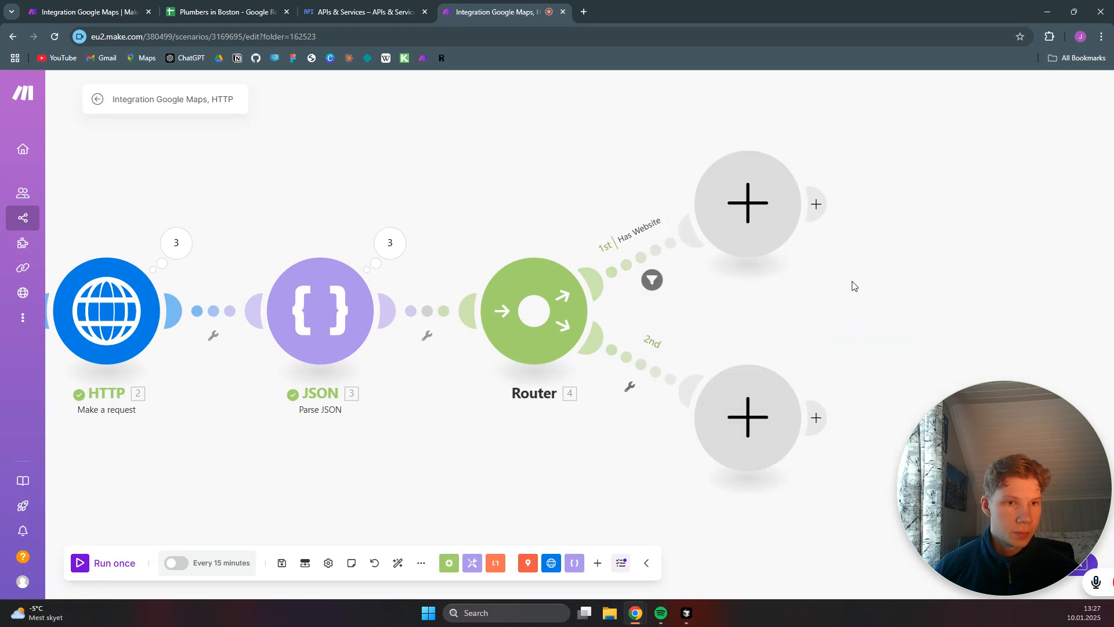
- Make the router's second route the fallback route and label it No website
left_click_drag(853, 285, 740, 236)
left_click(566, 306)
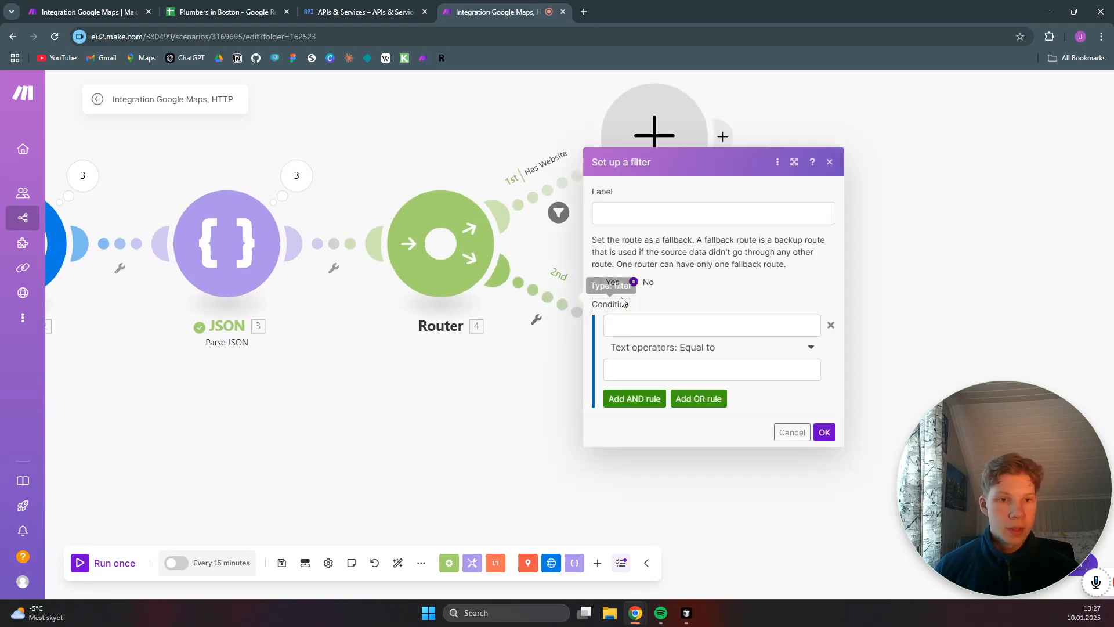
left_click(596, 282)
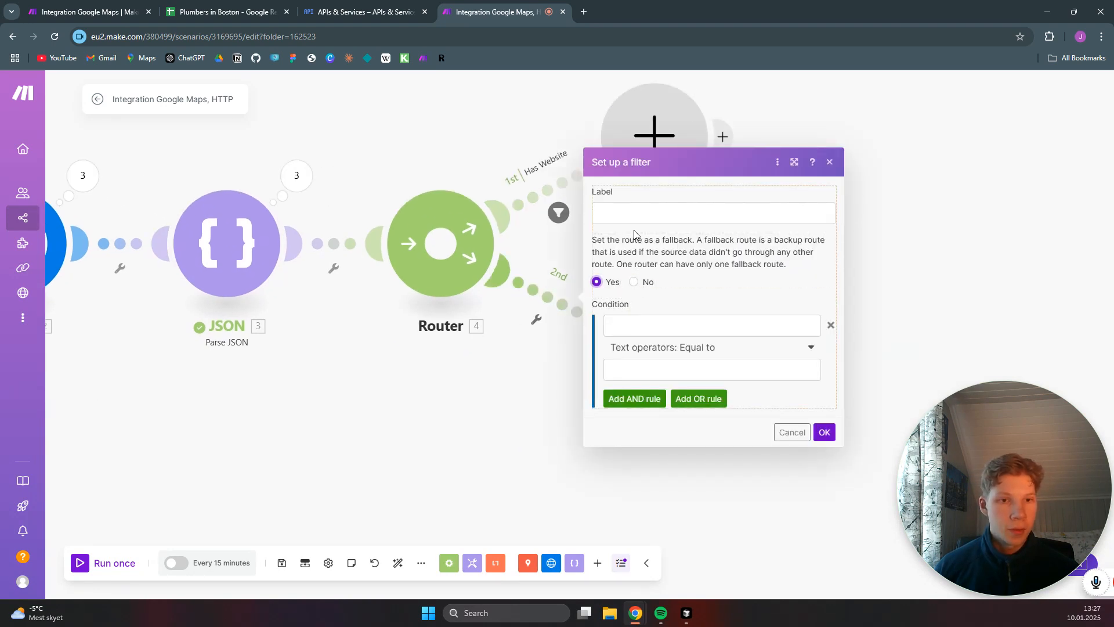
left_click(641, 215)
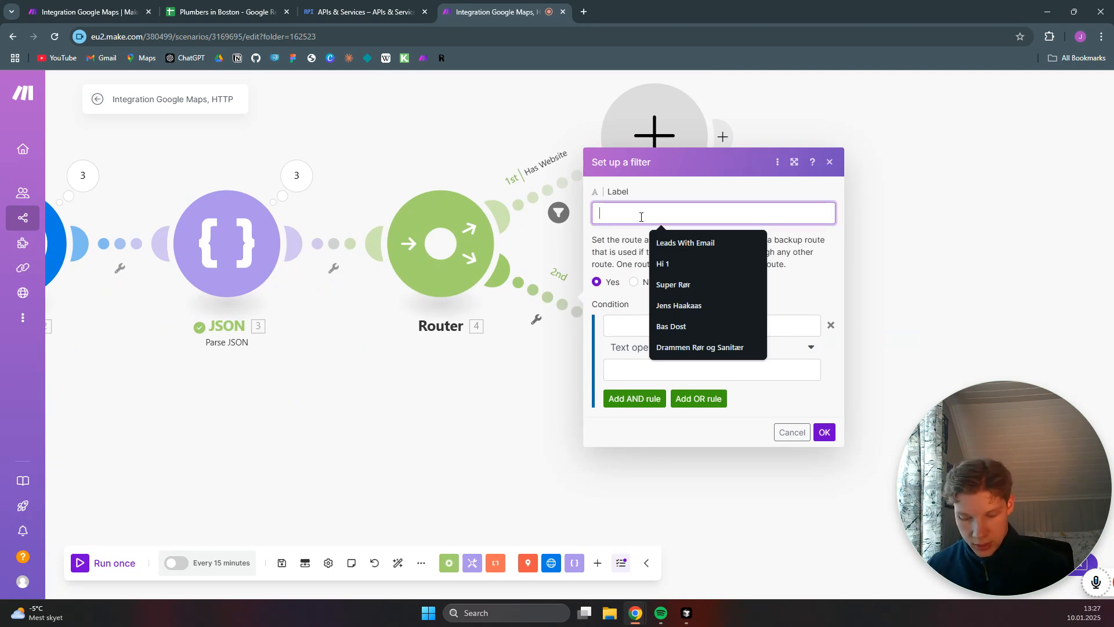
type("No website")
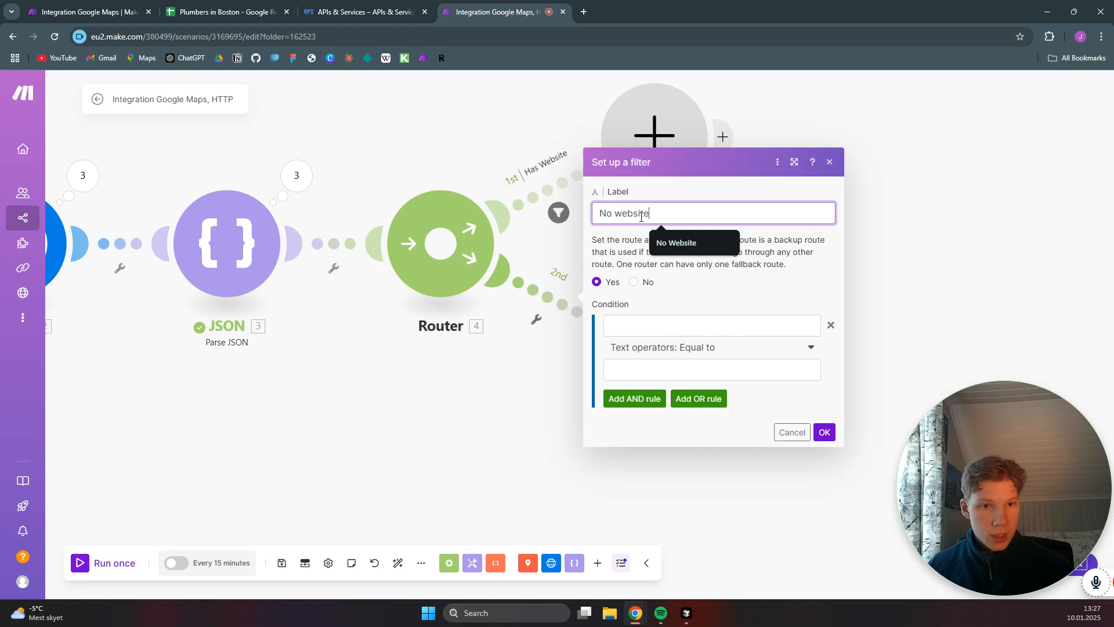
left_click(824, 432)
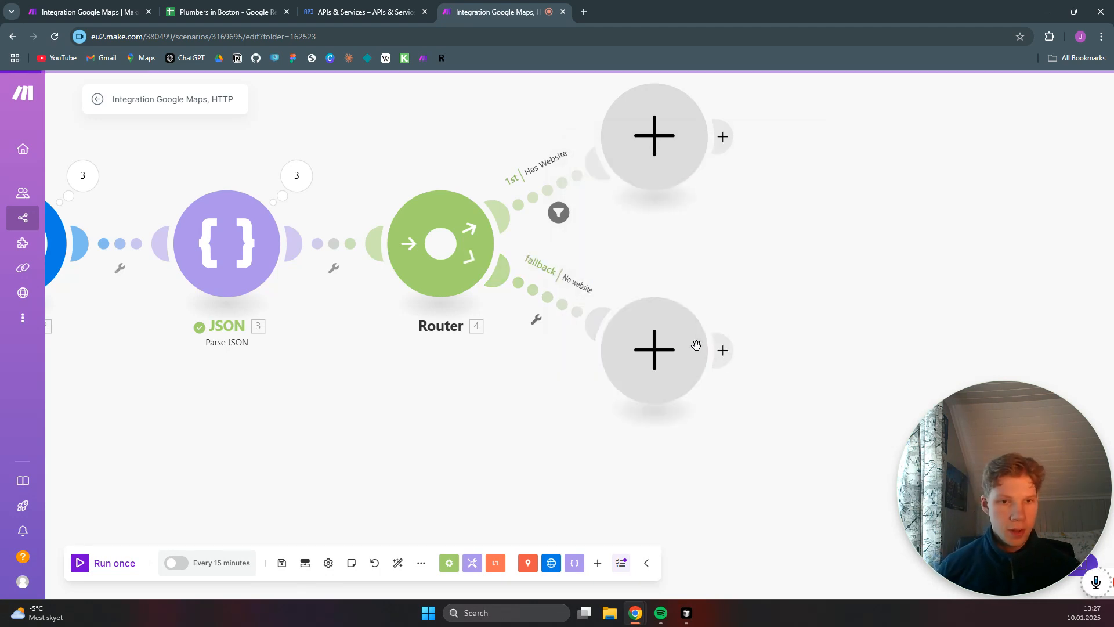
- Add a Google Sheets Add a Row module at the end of the fallback route
left_click(654, 330)
left_click_drag(644, 221, 515, 187)
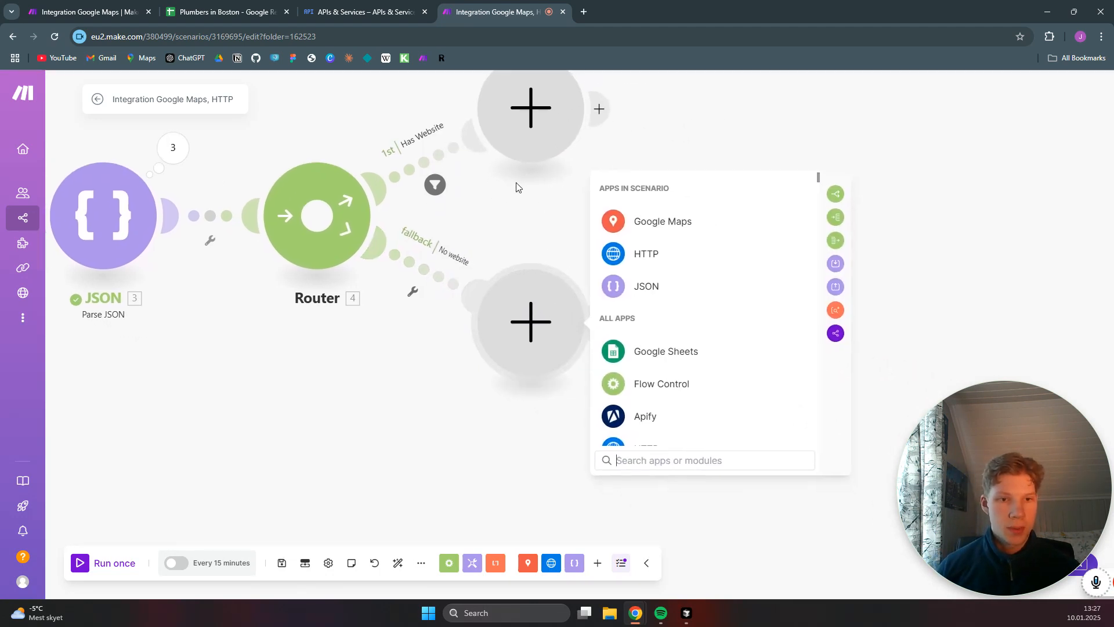
left_click(673, 348)
left_click(659, 278)
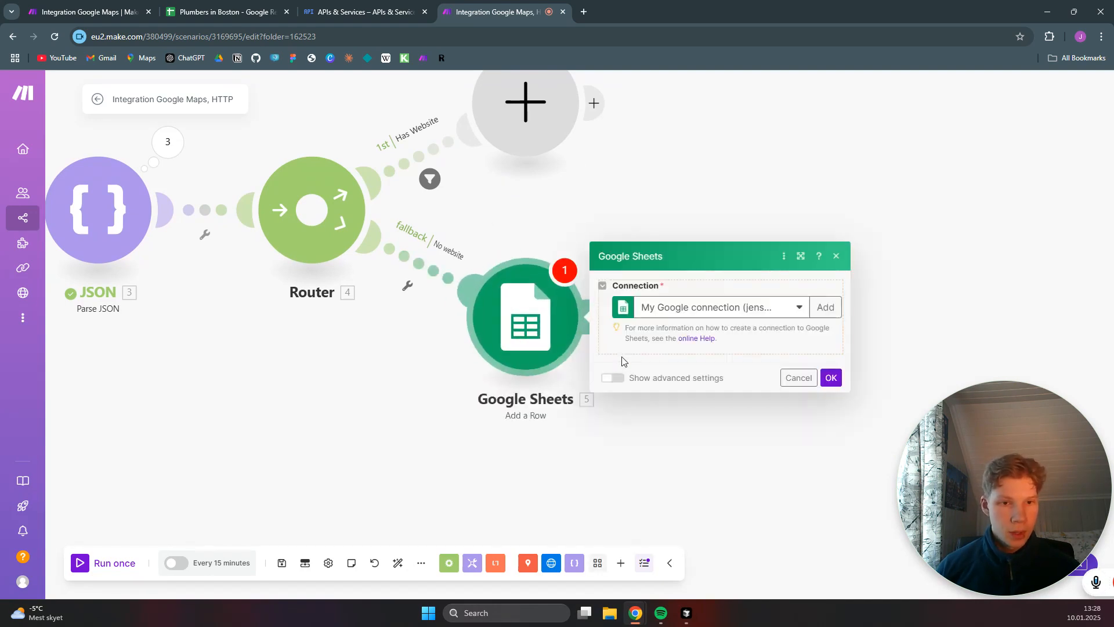
- Choose the Plumbers in Boston spreadsheet from the Tutorials folder and its No Website sheet as the new row's destination
left_click(683, 372)
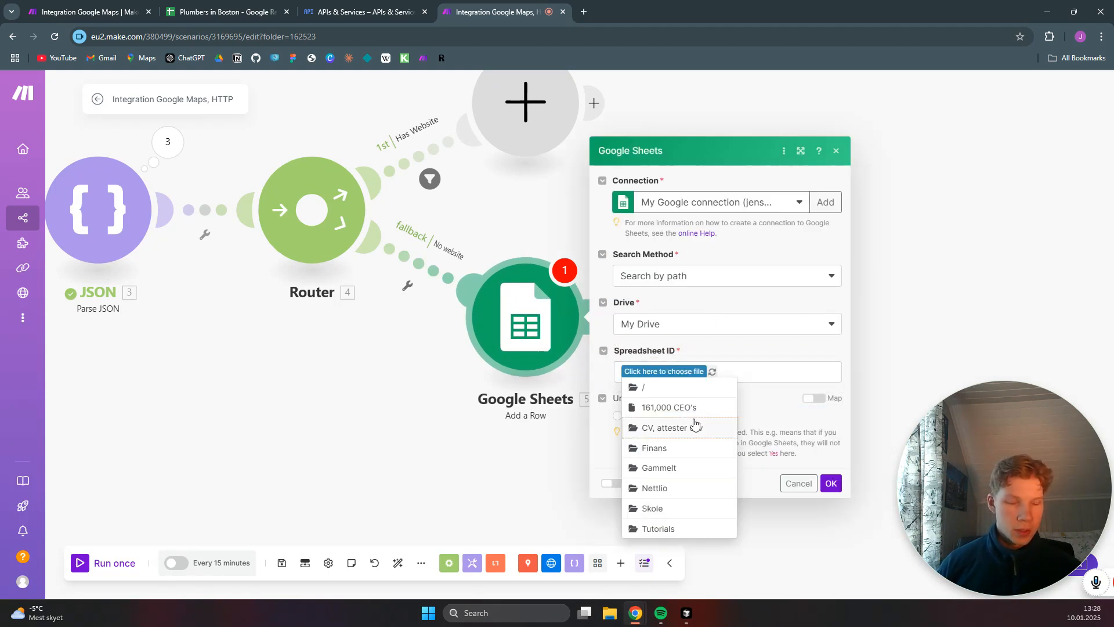
left_click(671, 530)
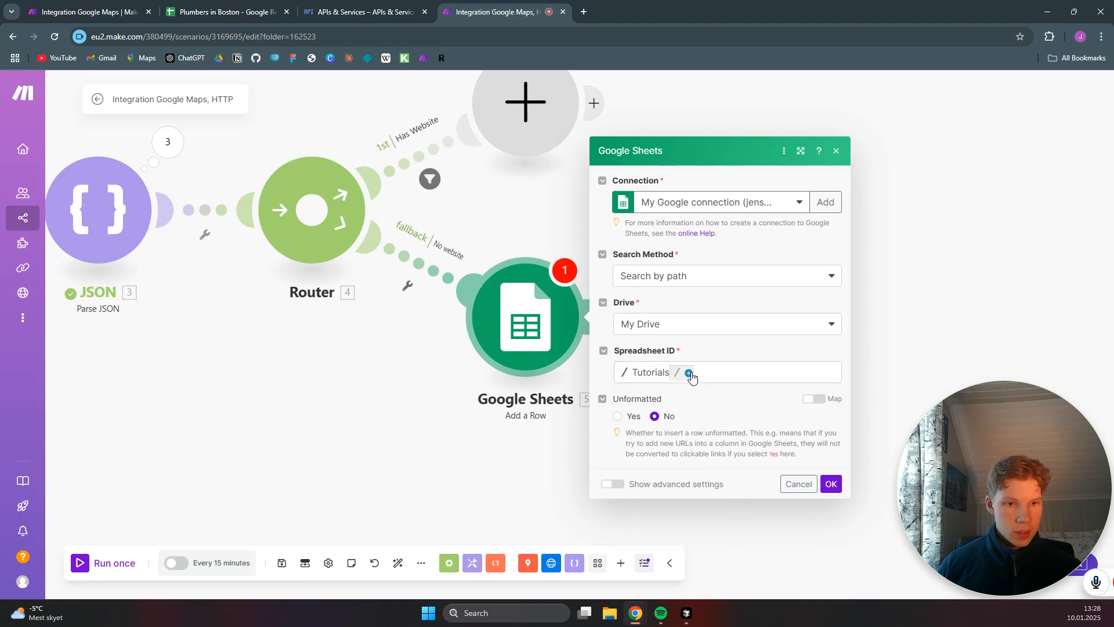
left_click(746, 474)
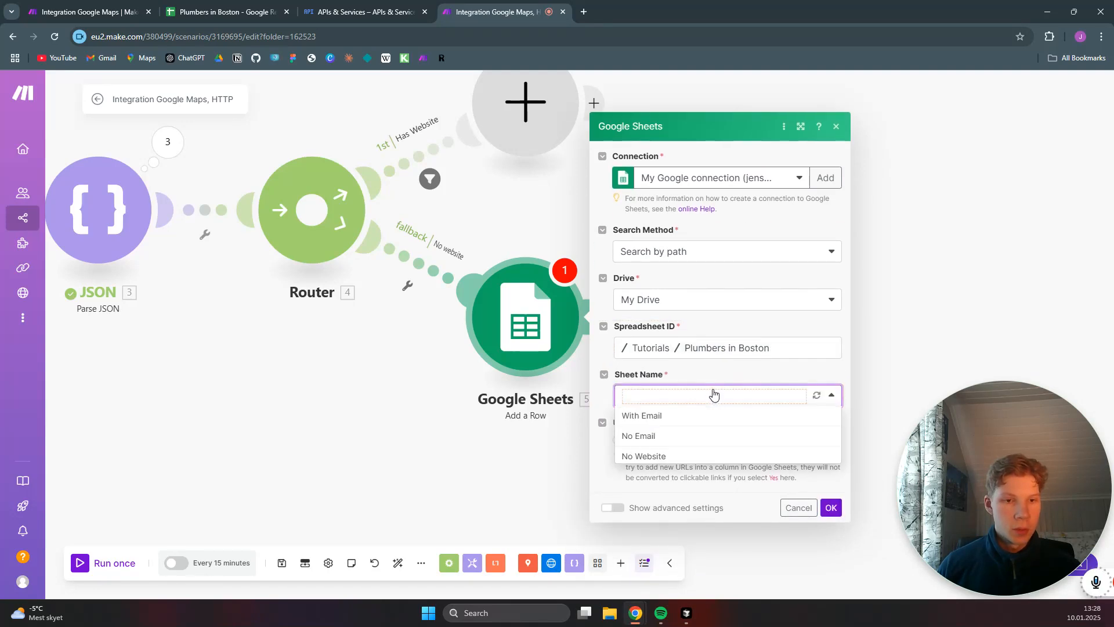
left_click(709, 395)
left_click(644, 456)
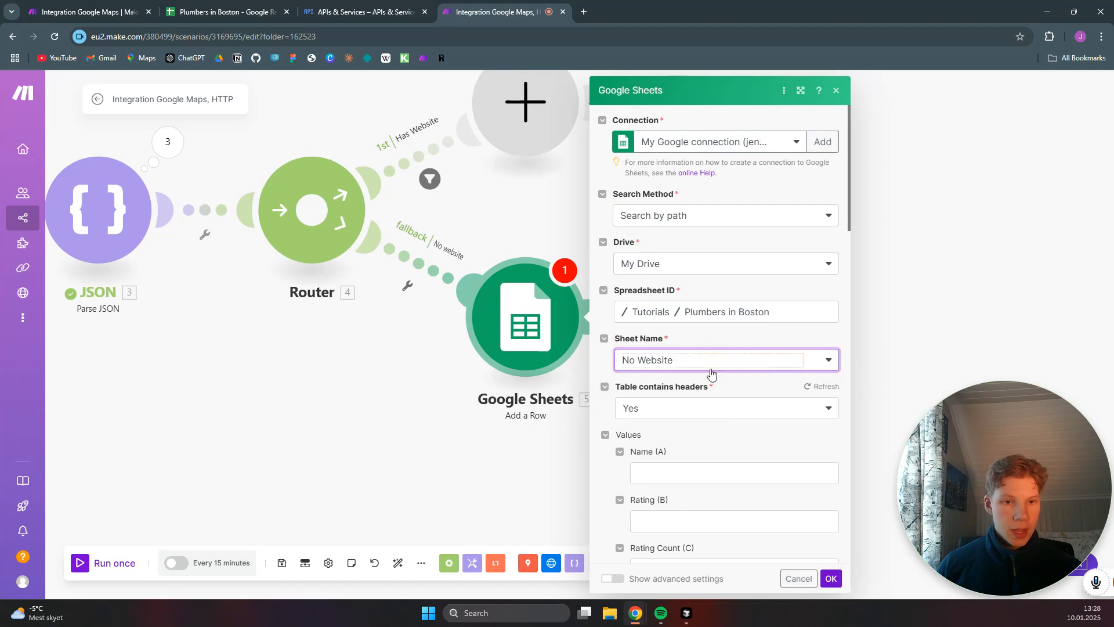
- Map the row's Name column to the Name value from Google Maps
scroll(711, 372, "down", 4)
left_click(688, 242)
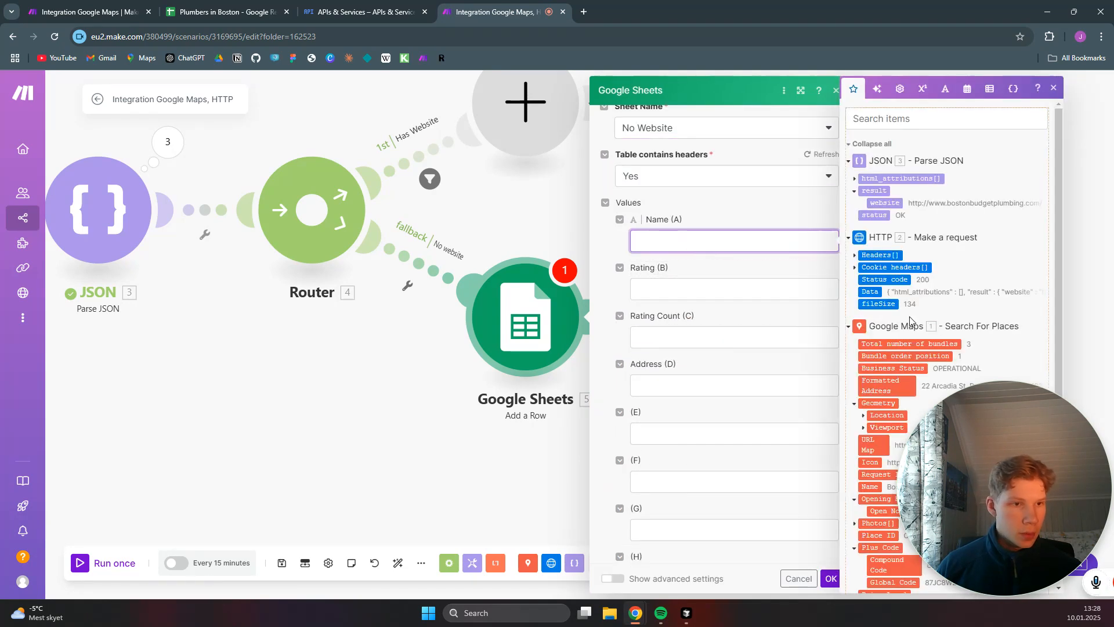
left_click_drag(983, 467, 254, 458)
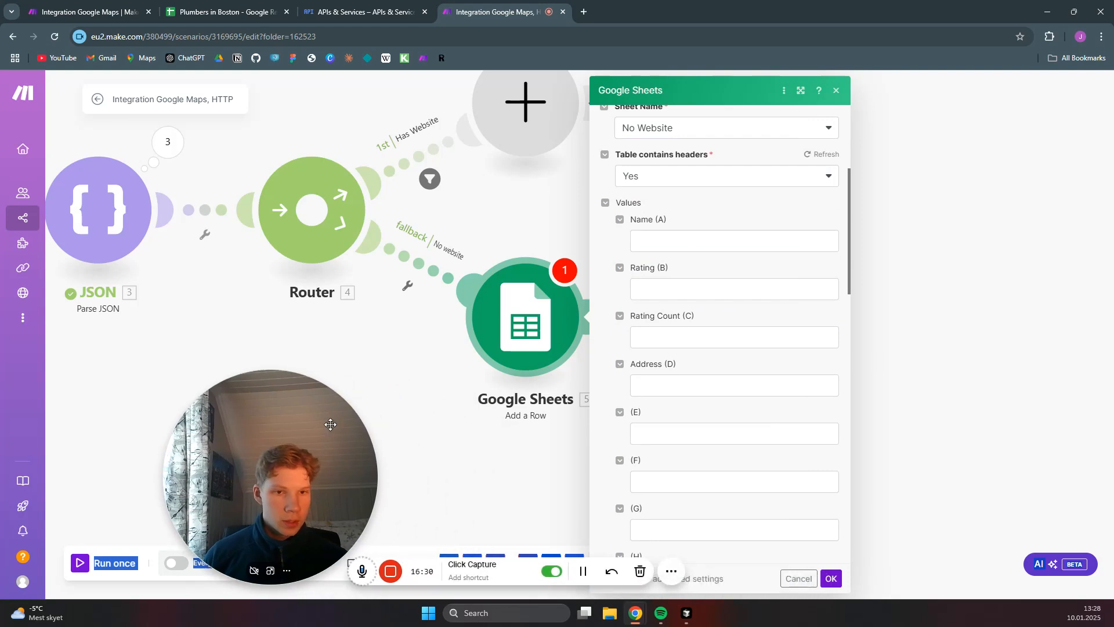
left_click(718, 238)
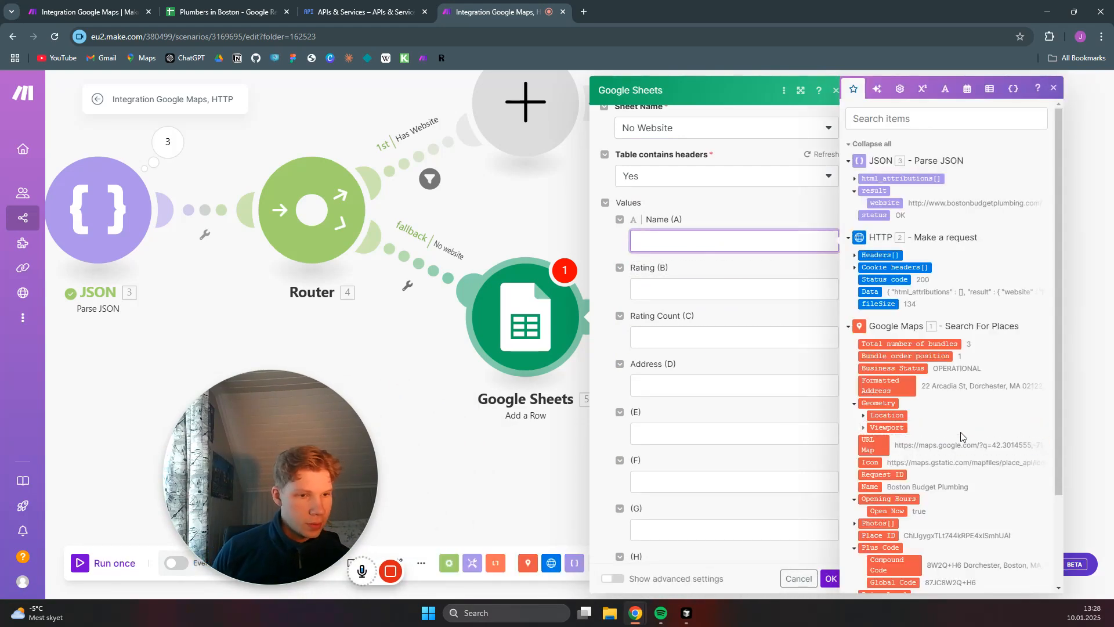
scroll(955, 423, "down", 1)
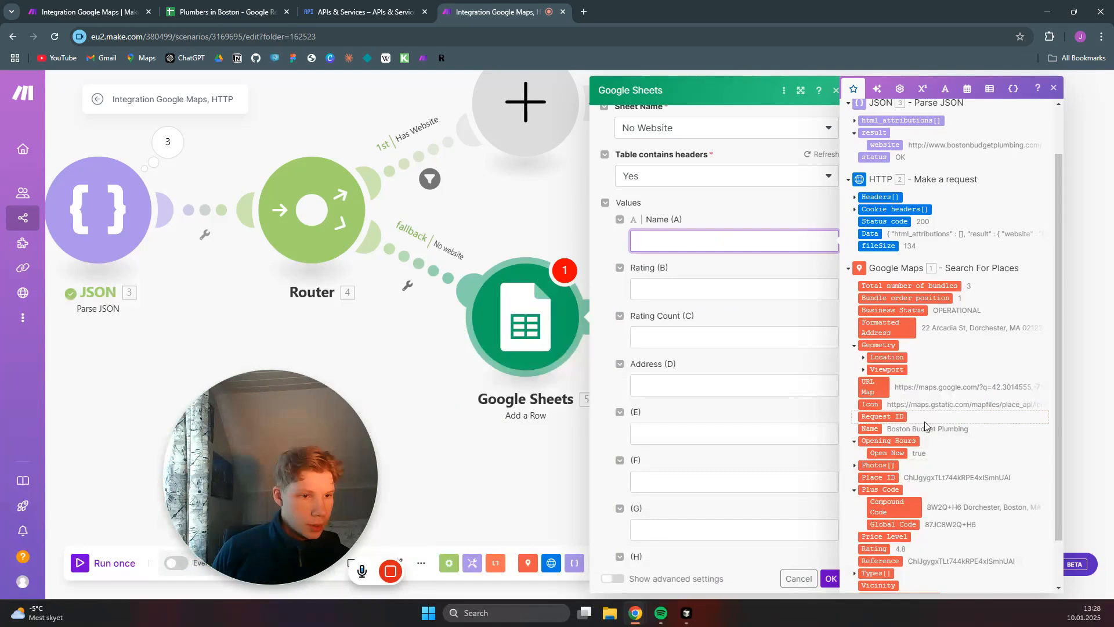
left_click(876, 430)
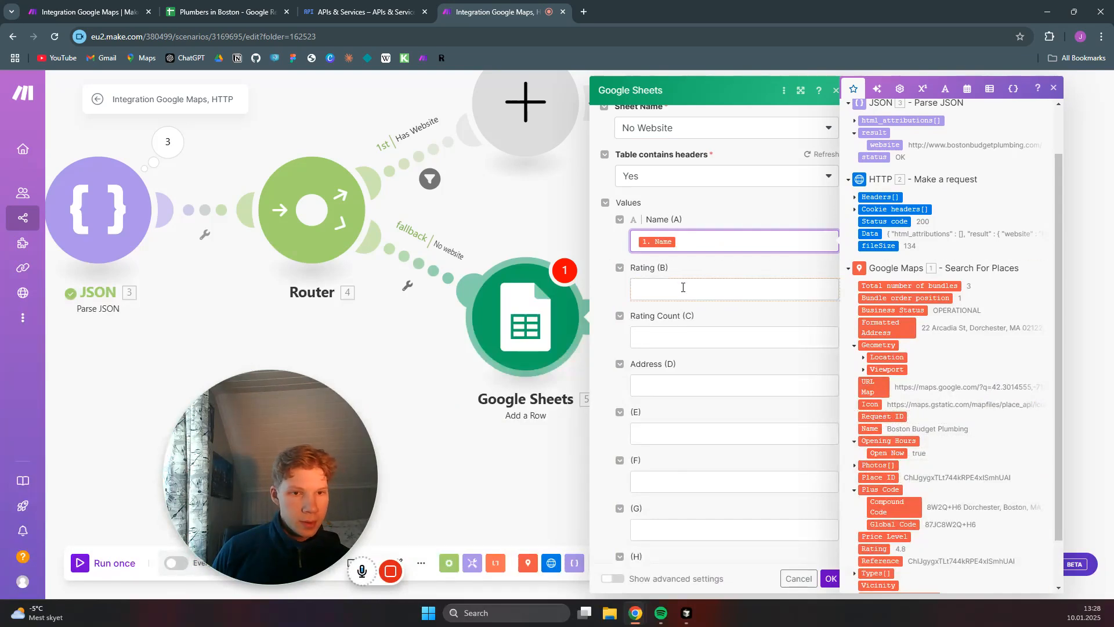
- Map the No Website row's Rating, Rating Count and Address columns to Google Maps' Rating, User Ratings Total and Formatted Address, and save the module
left_click(682, 287)
scroll(922, 457, "down", 1)
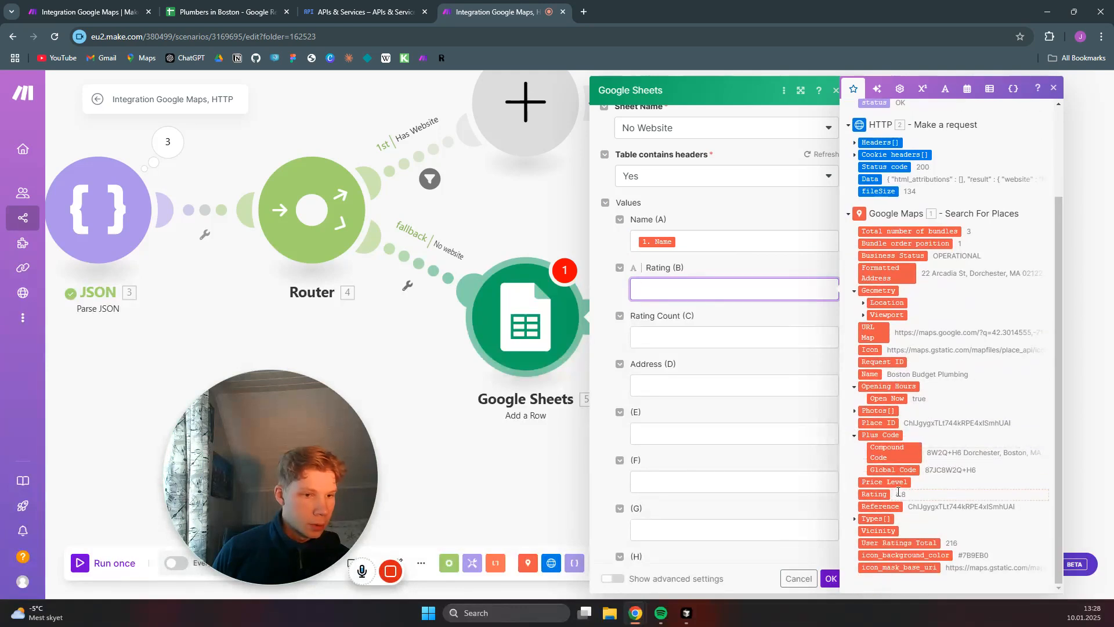
left_click(875, 493)
left_click(745, 343)
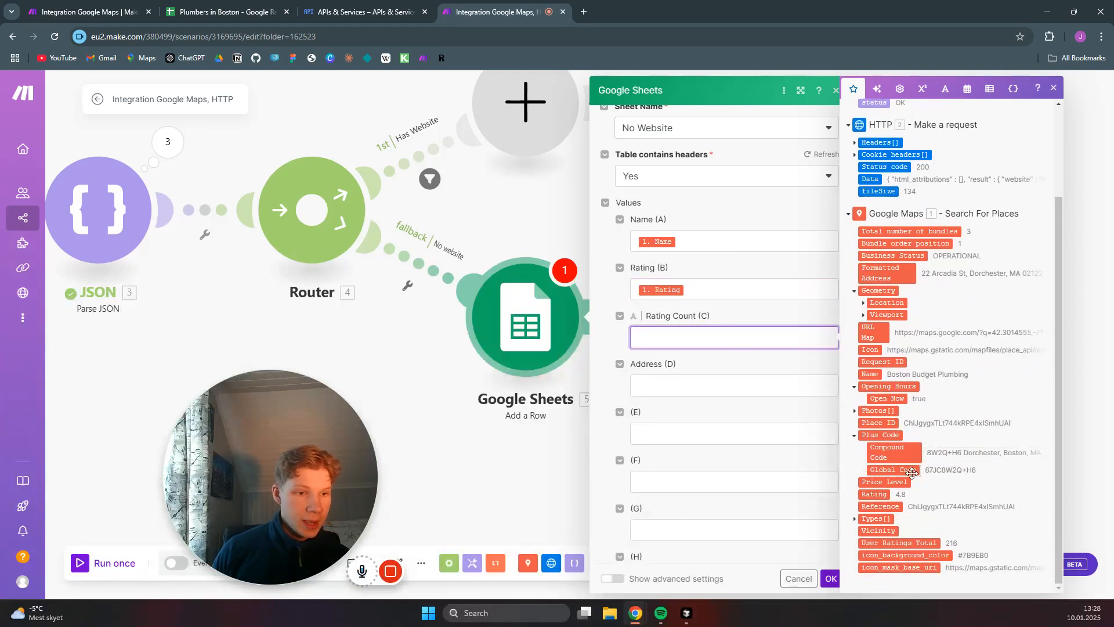
left_click(899, 542)
left_click(771, 378)
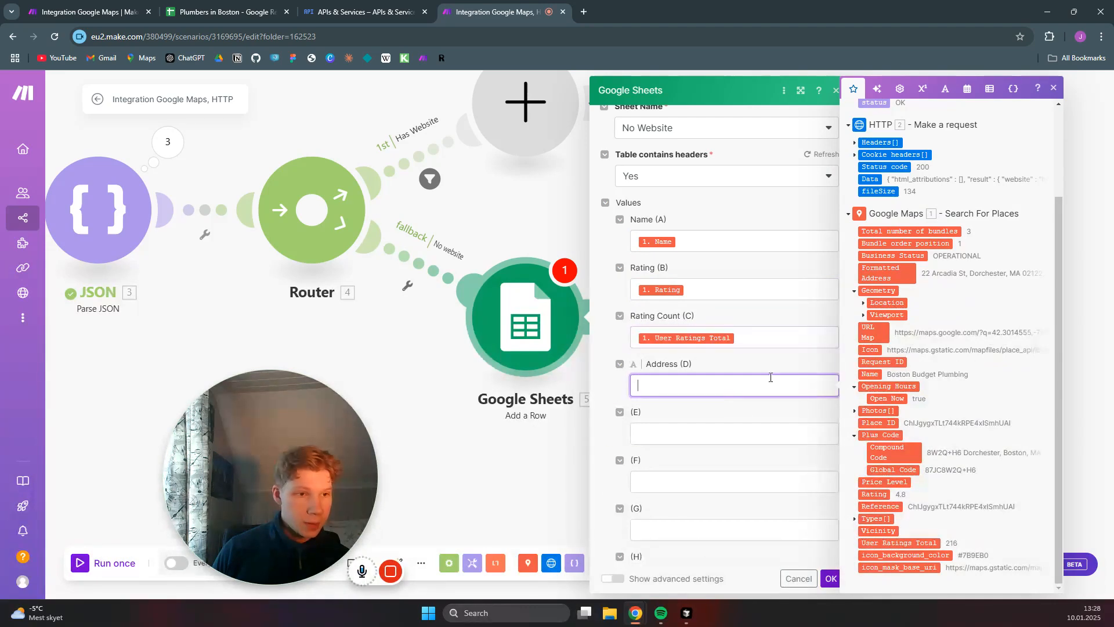
left_click(889, 278)
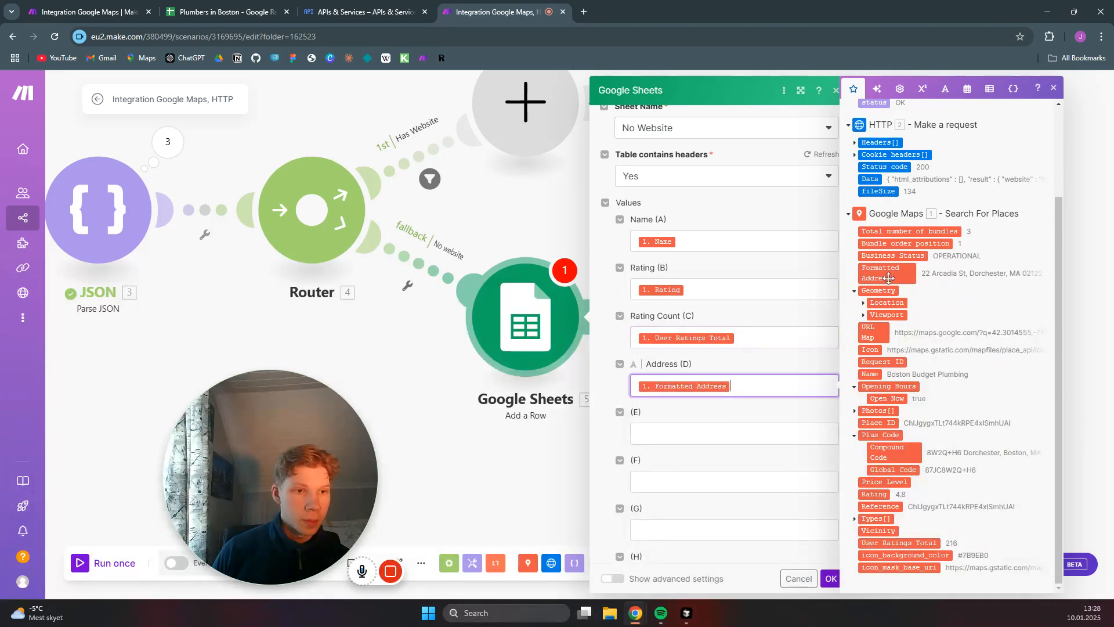
left_click(835, 582)
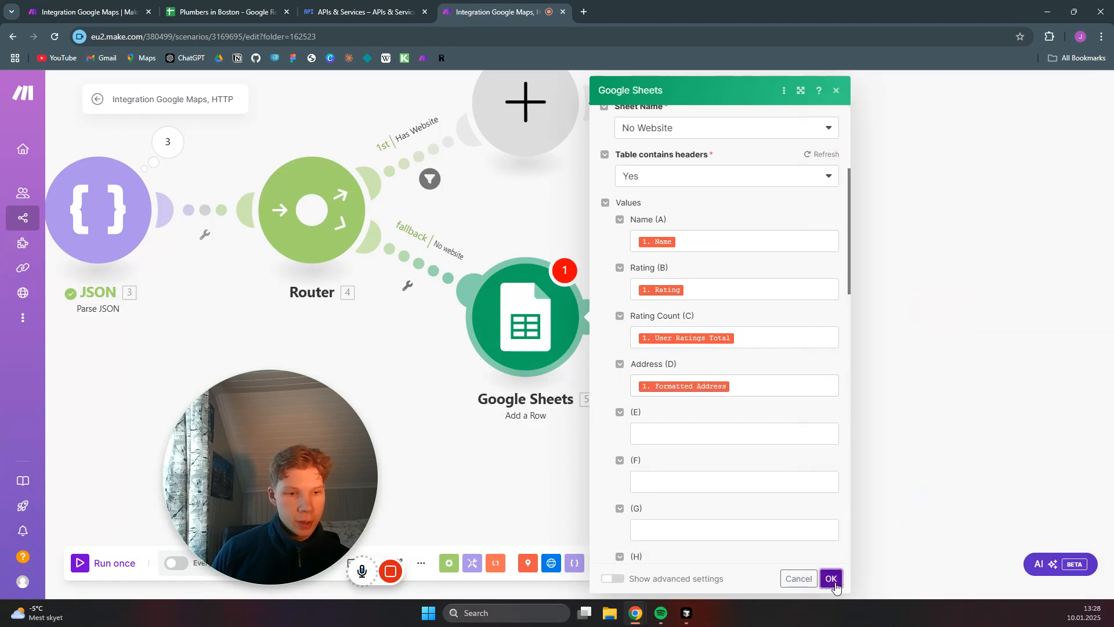
- Add an HTTP Make a request module at the end of the router's Has Website route
left_click(541, 123)
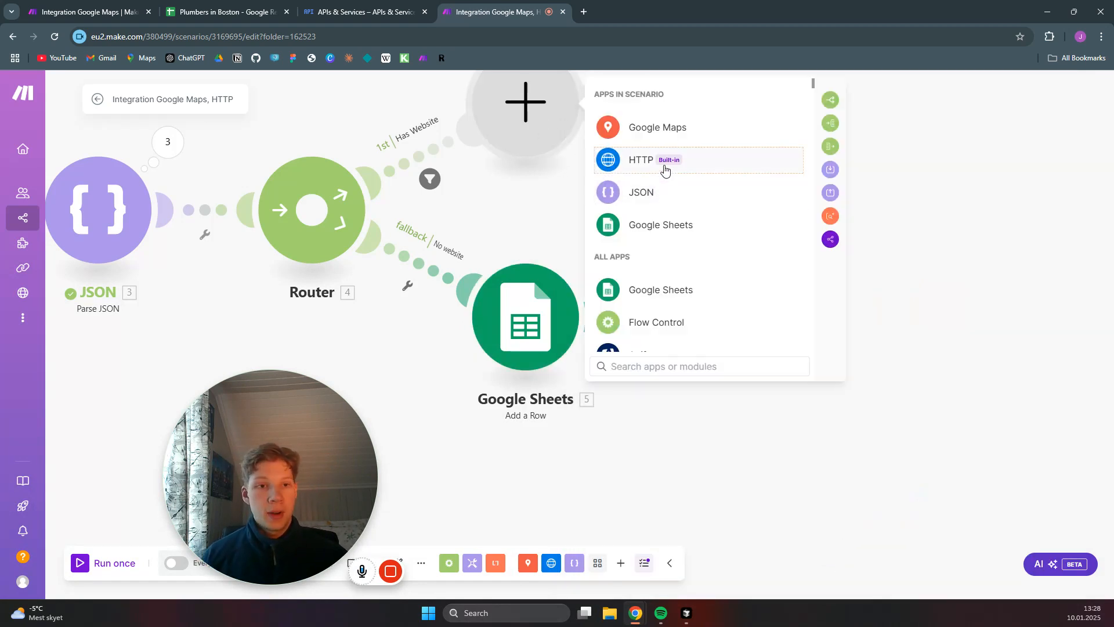
left_click(705, 166)
scroll(692, 243, "down", 3)
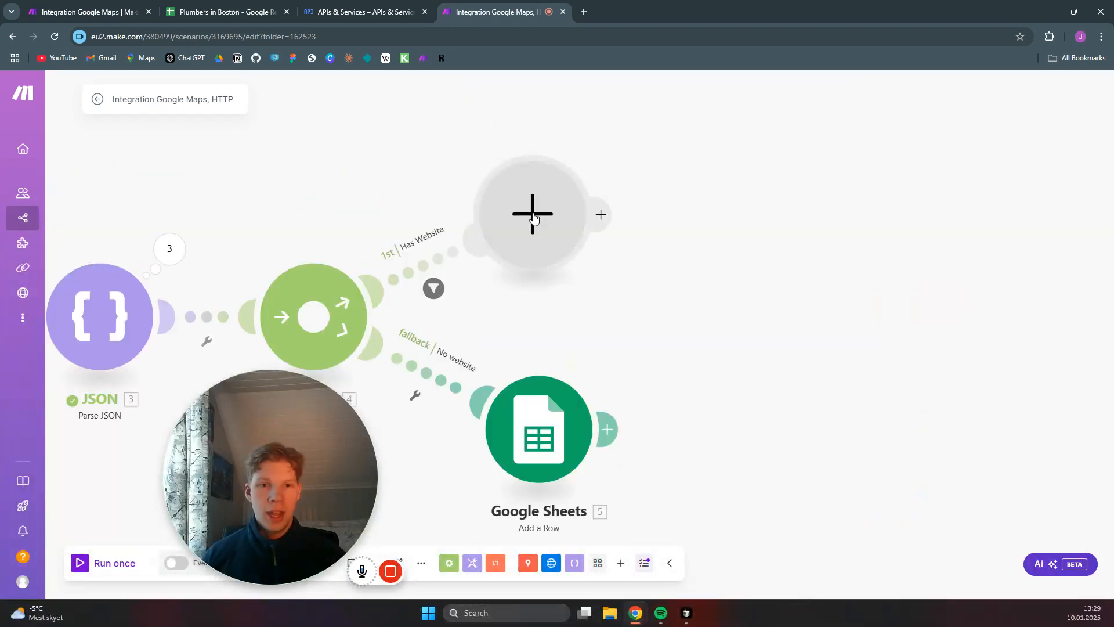
left_click(534, 219)
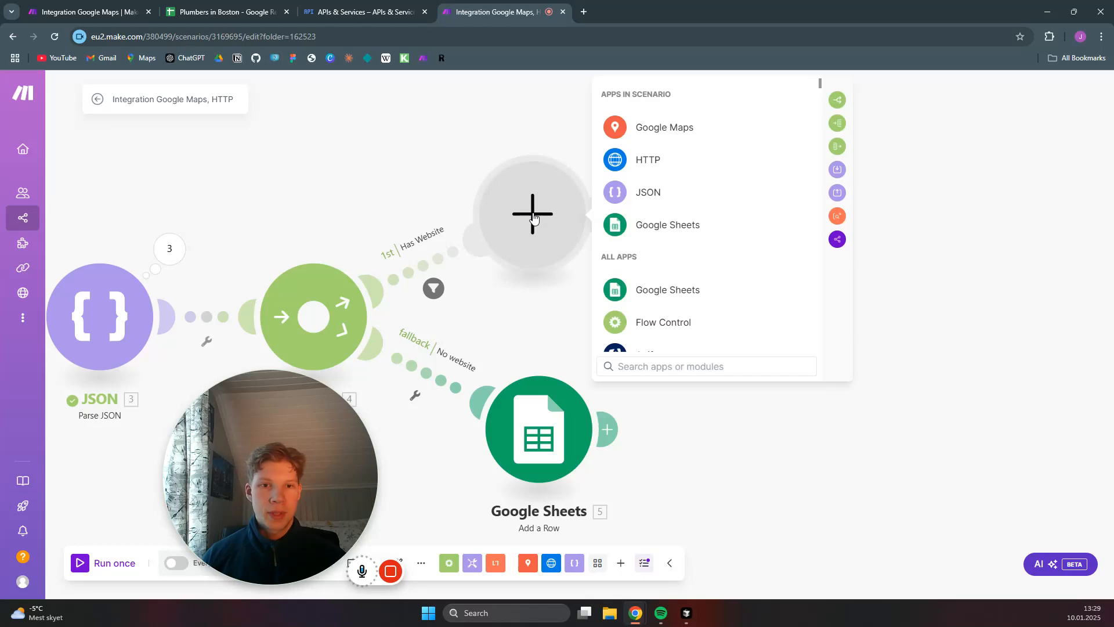
left_click(638, 165)
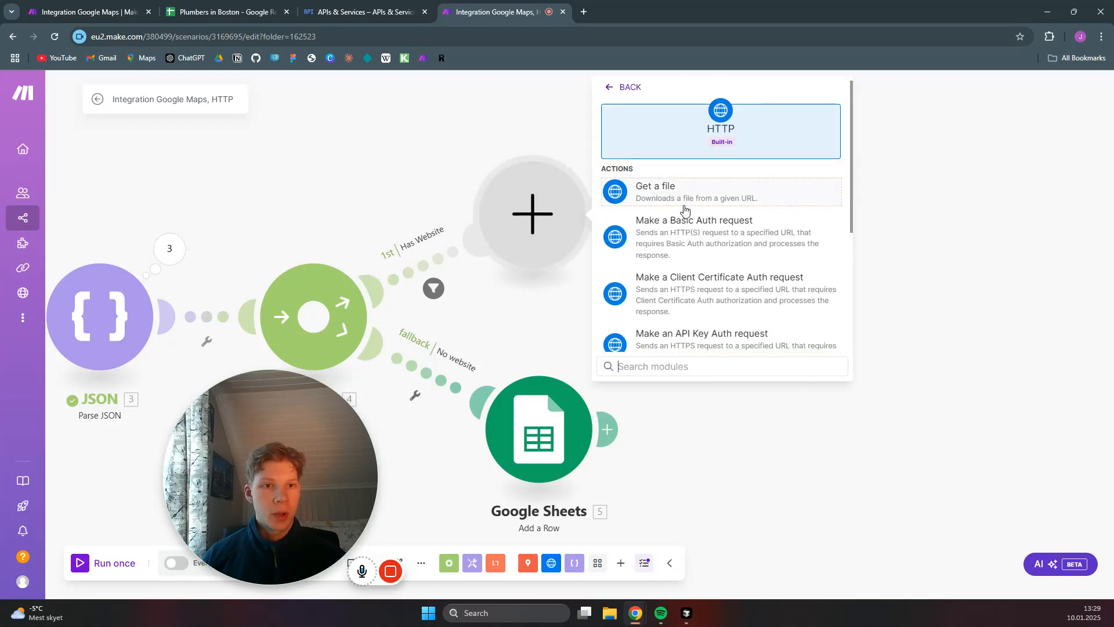
scroll(693, 273, "down", 4)
left_click(696, 275)
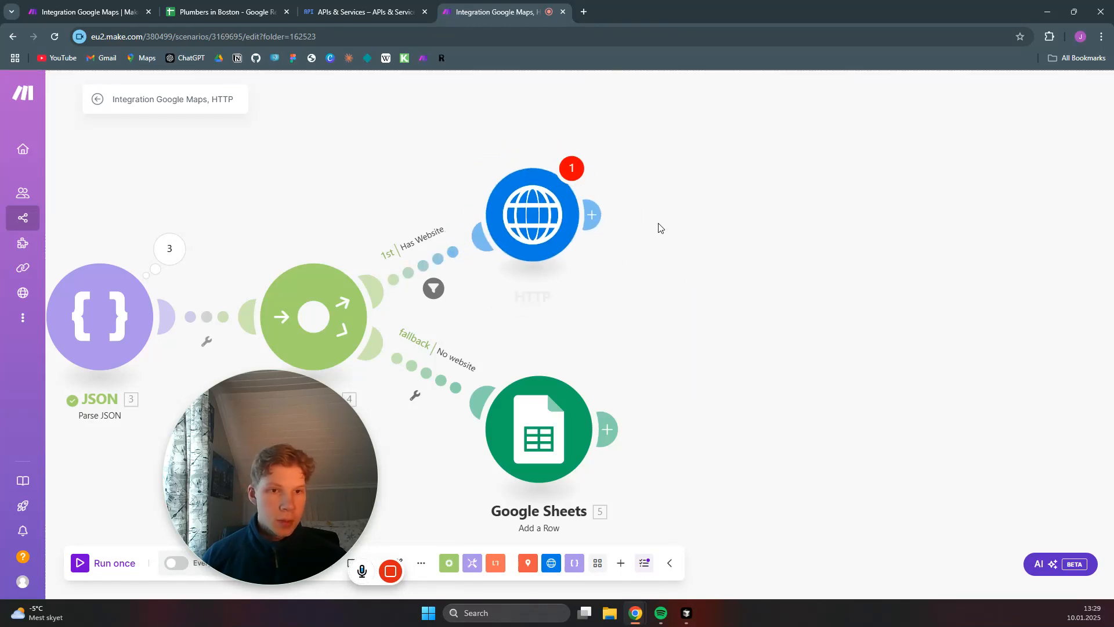
- Map the new HTTP request's URL to the website value from the Parse JSON result and save the module
left_click(654, 183)
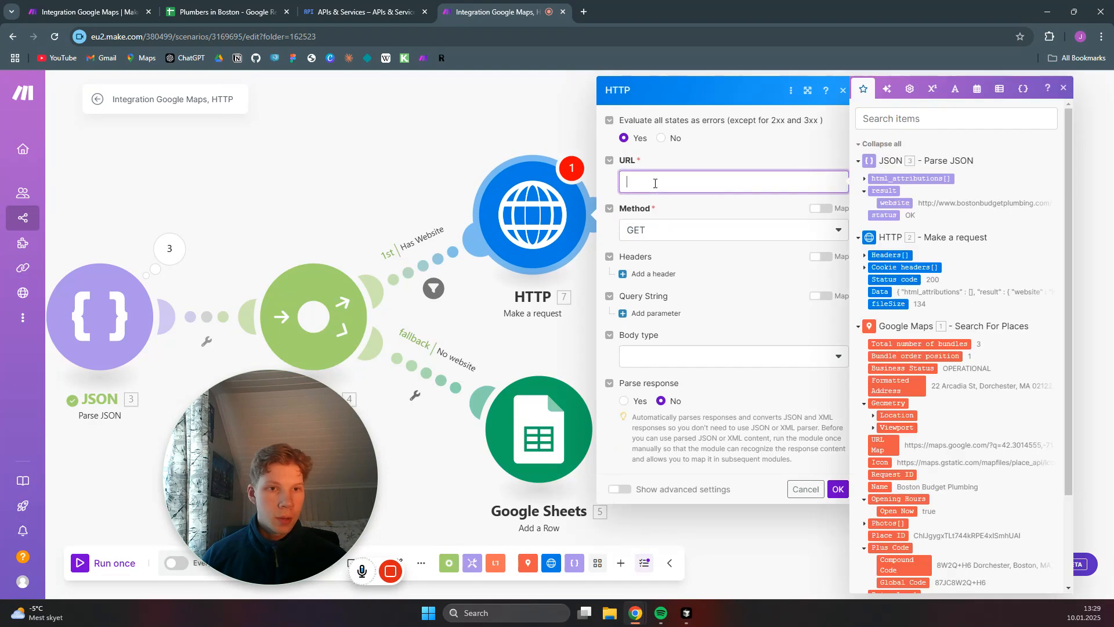
left_click(894, 203)
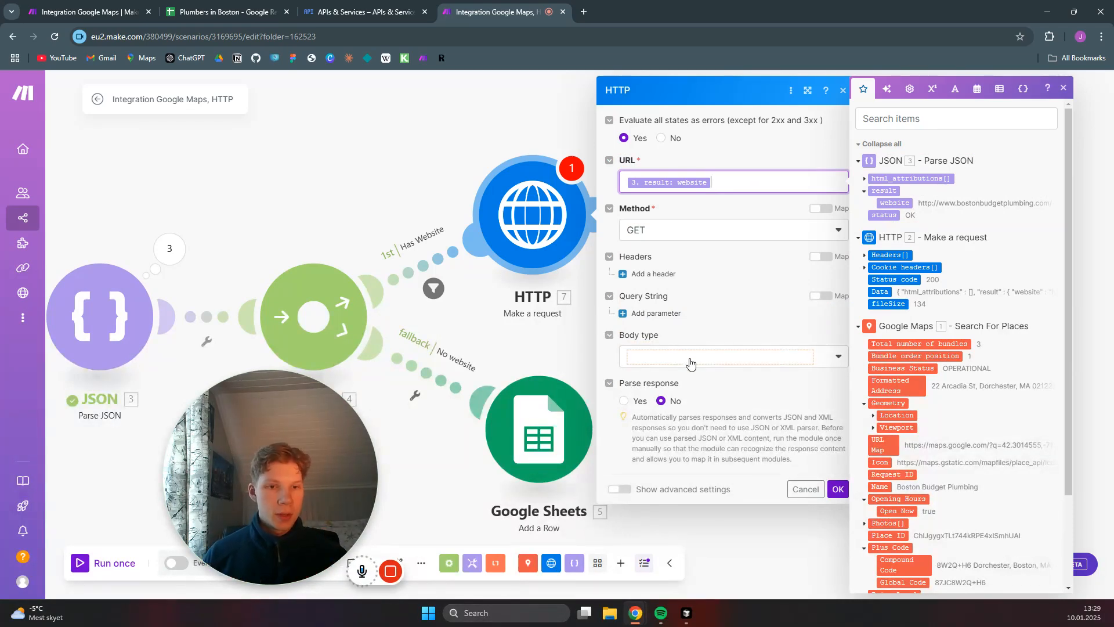
left_click(837, 490)
- Add a Text parser HTML to text module after the HTTP request on the Has Website route
left_click(608, 211)
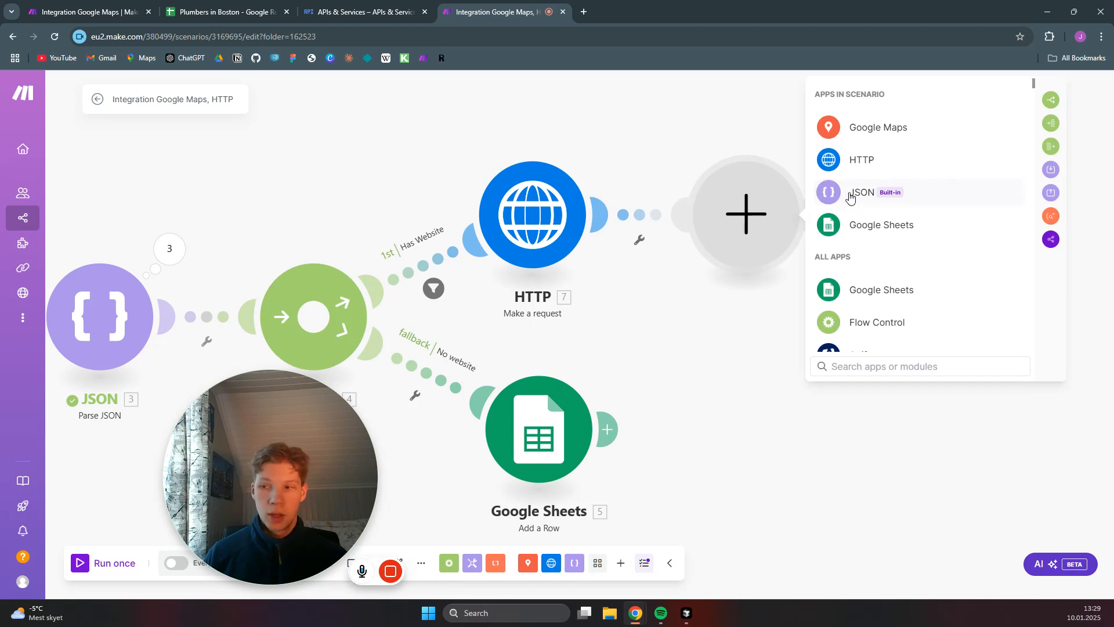
type("t")
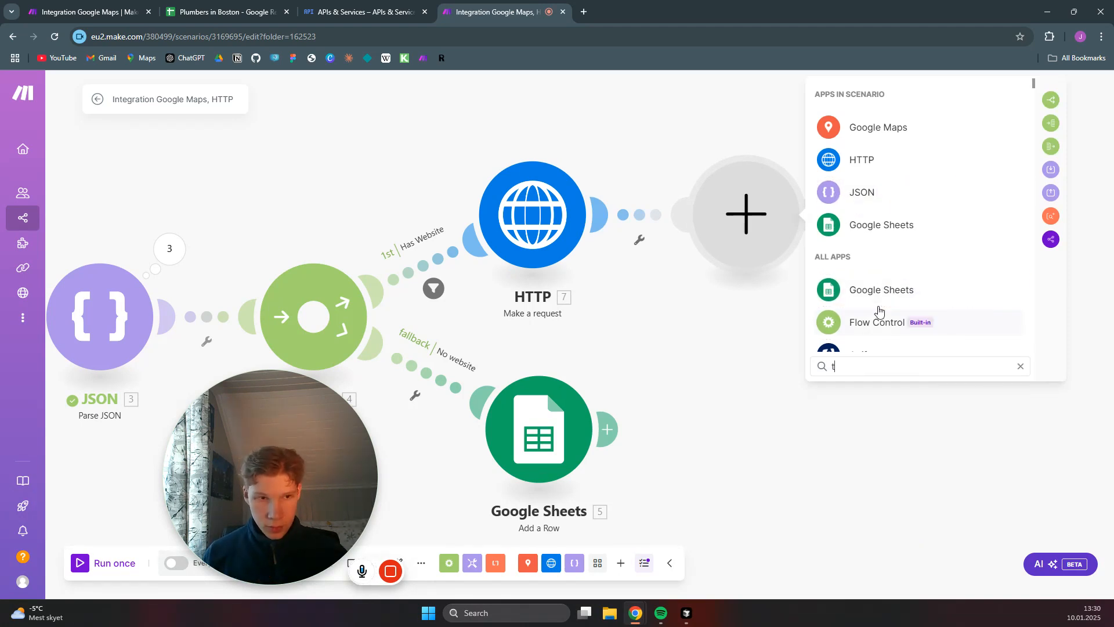
type("ext")
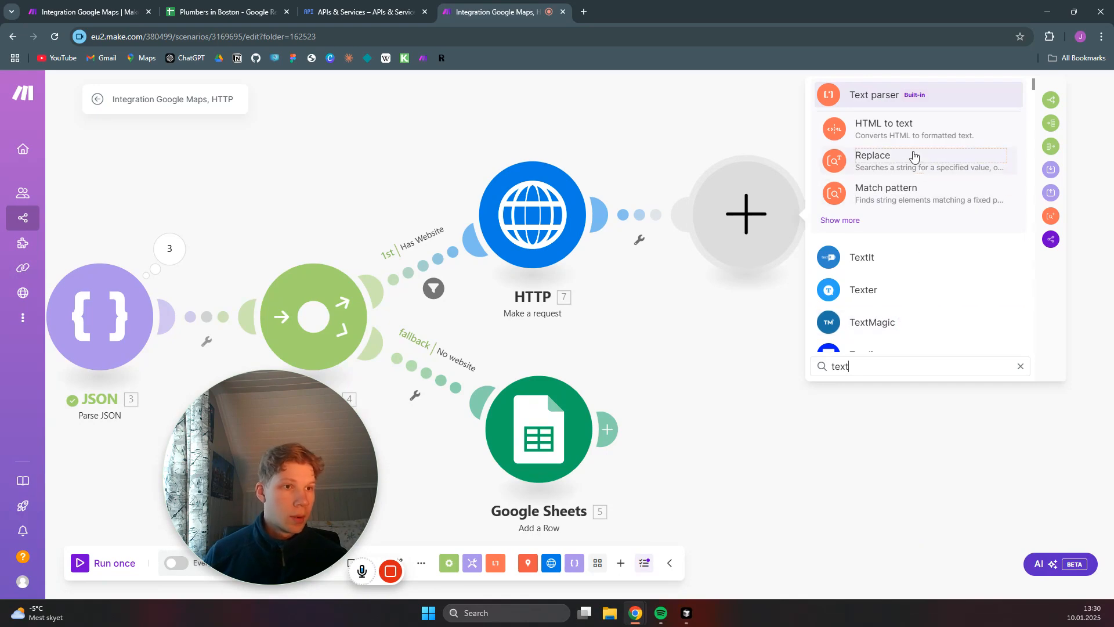
left_click(873, 96)
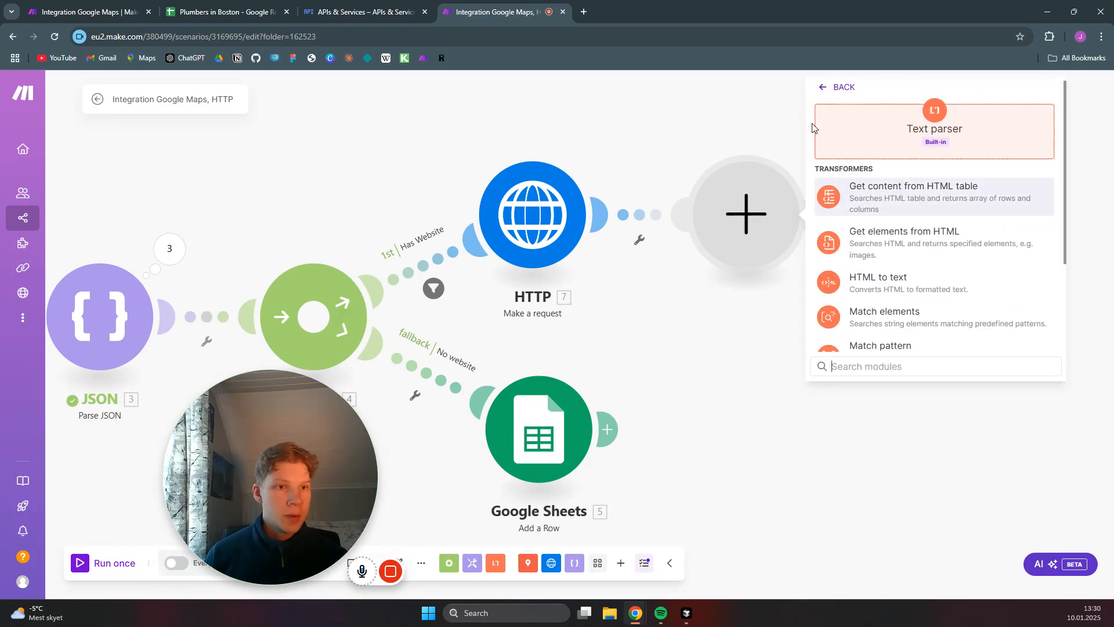
left_click(903, 280)
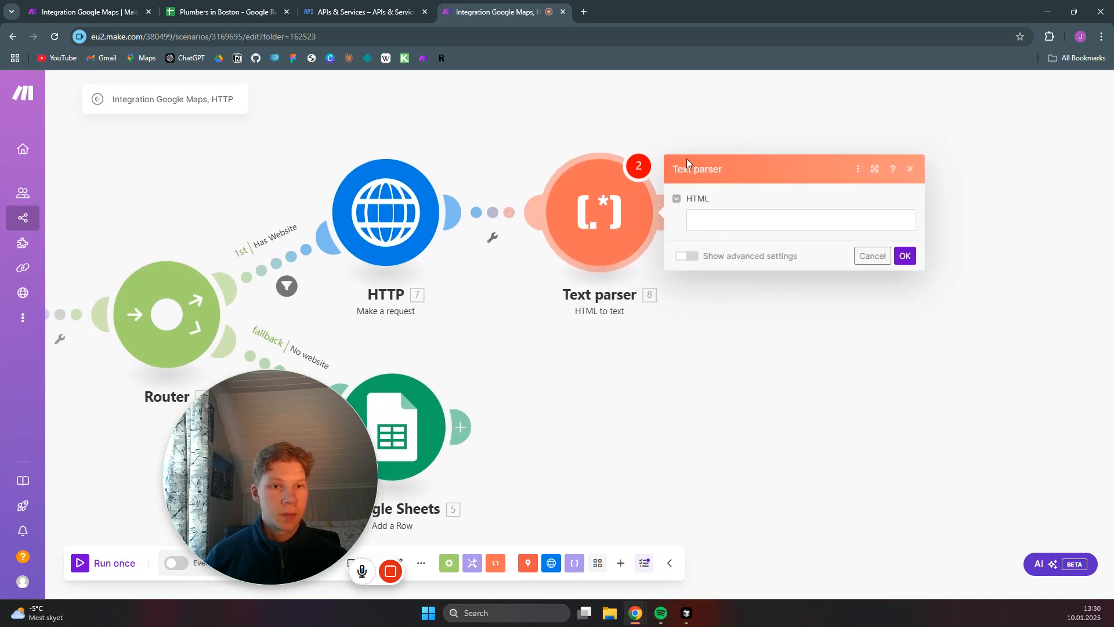
- Map the HTML to text module's HTML input to the Data output of the website HTTP request and save it
left_click(727, 224)
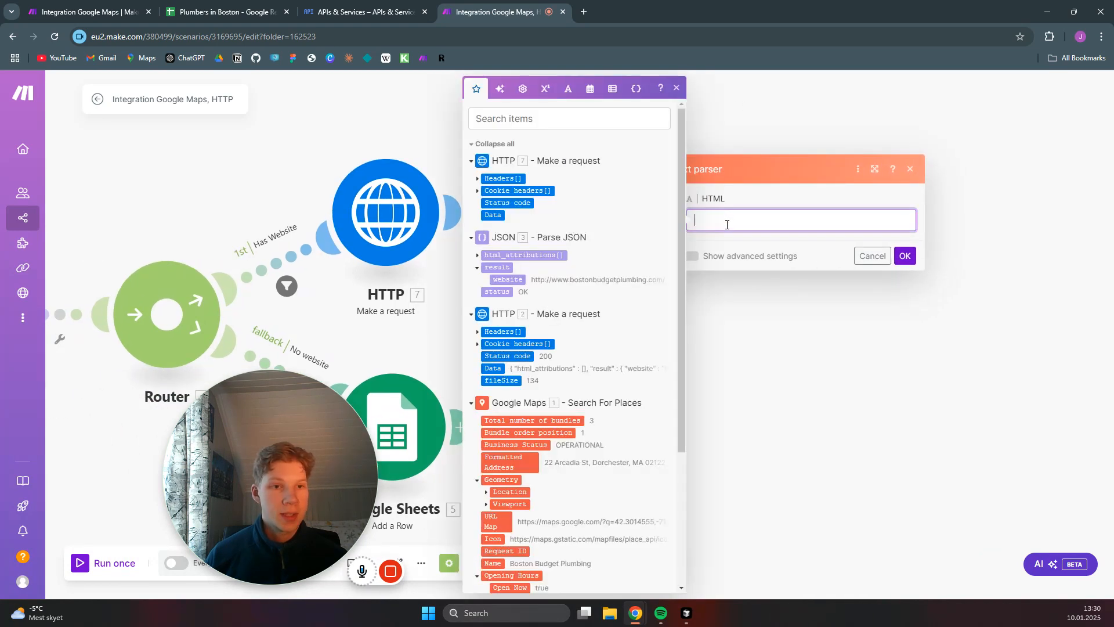
left_click(494, 215)
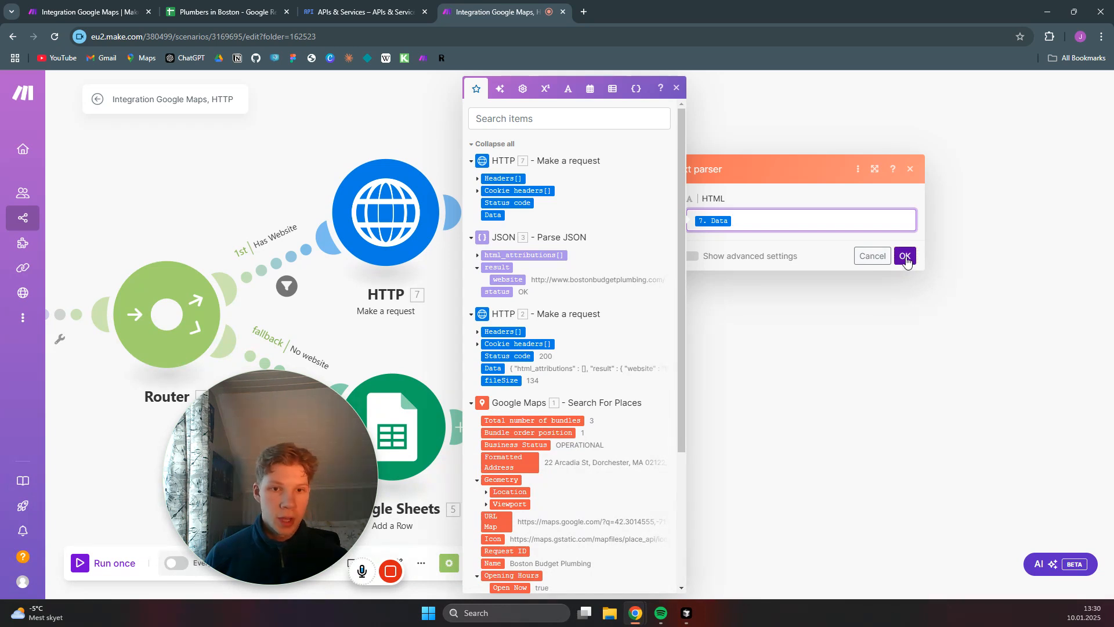
left_click(905, 256)
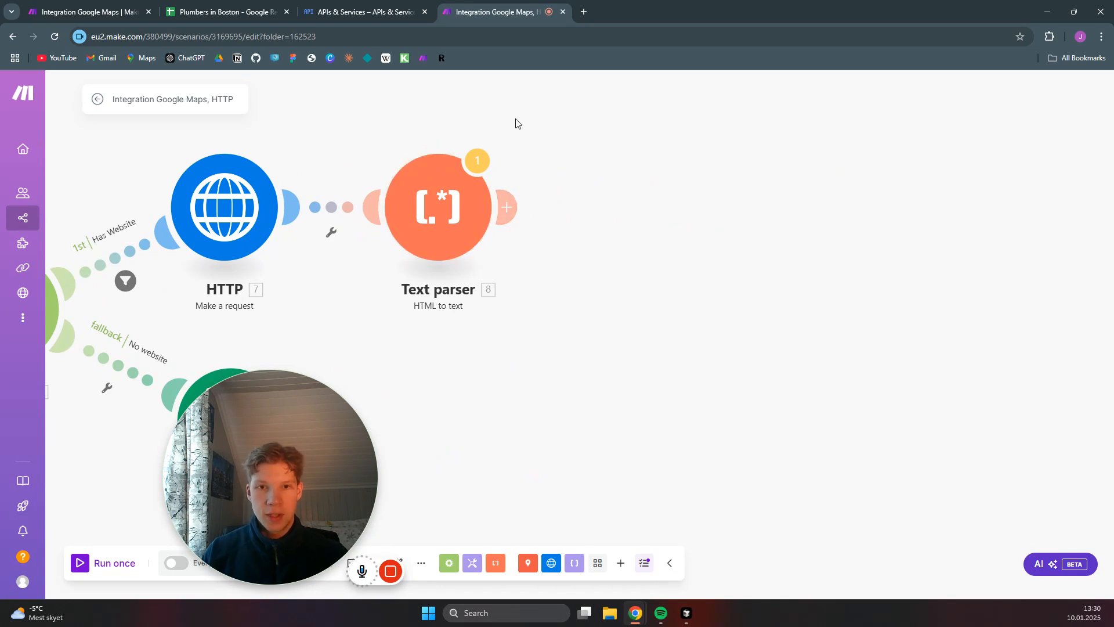
- Add a Text parser Match pattern module after the HTML to text module
left_click(506, 207)
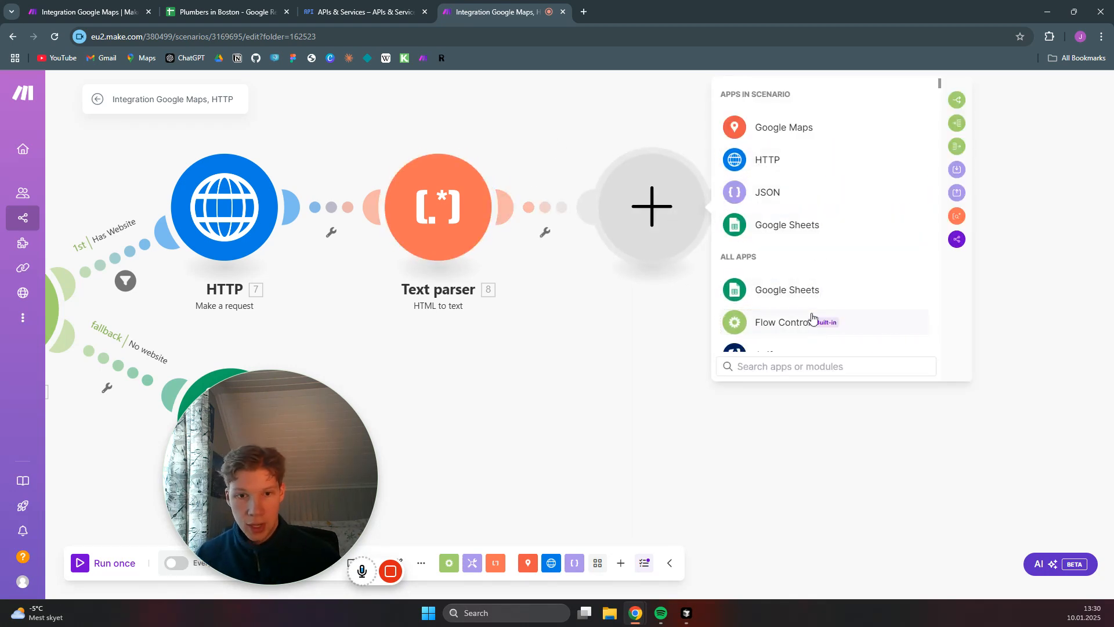
type("text")
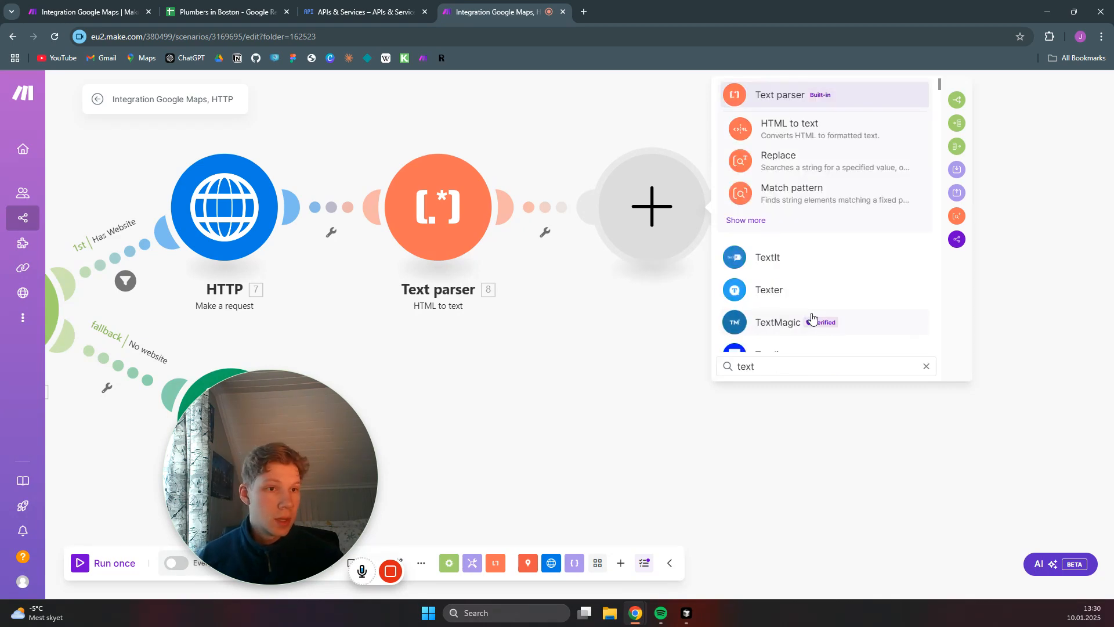
left_click(782, 194)
- Set the Match pattern module's pattern to the email regex [a-zA-Z0-9._%+-]+@[a-zA-Z0-9.-]+\.[a-zA-Z]{2,}
left_click(778, 143)
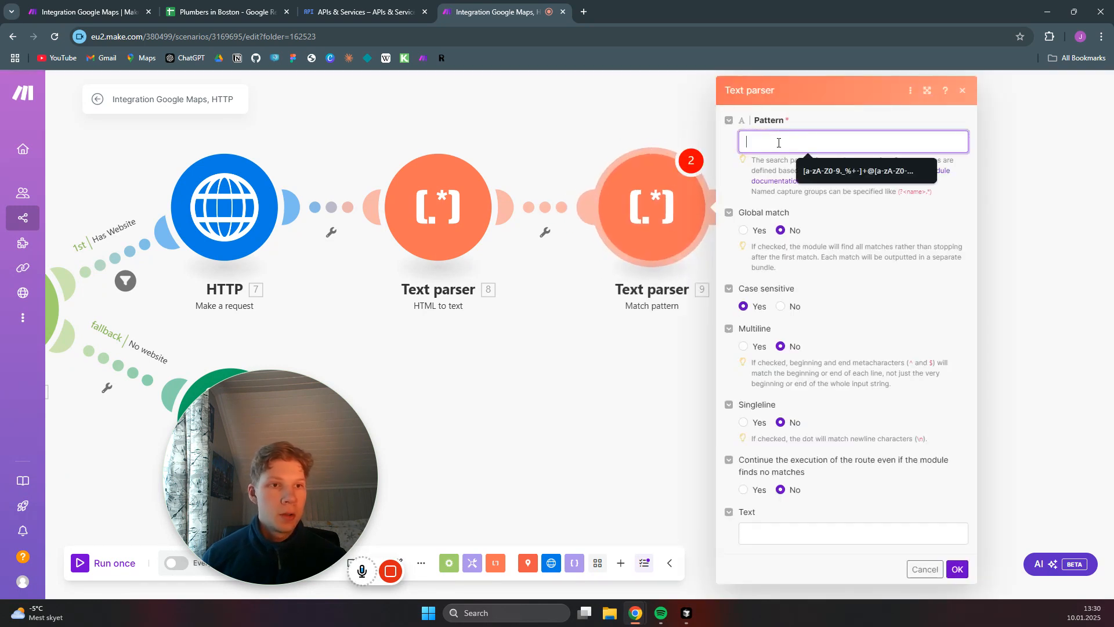
left_click(850, 172)
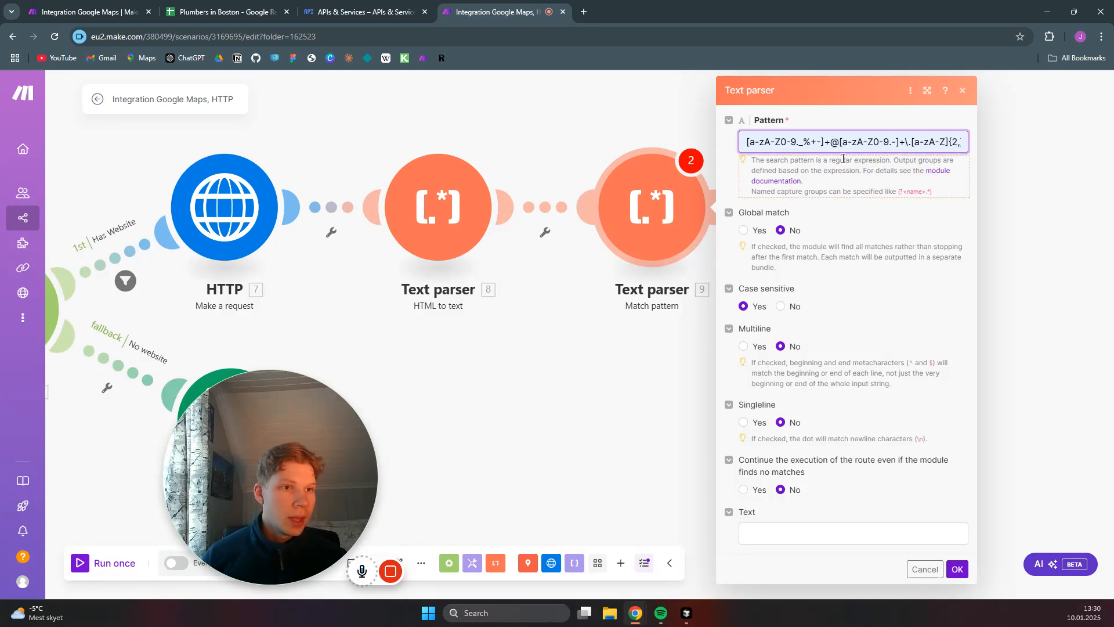
left_click_drag(882, 142, 973, 146)
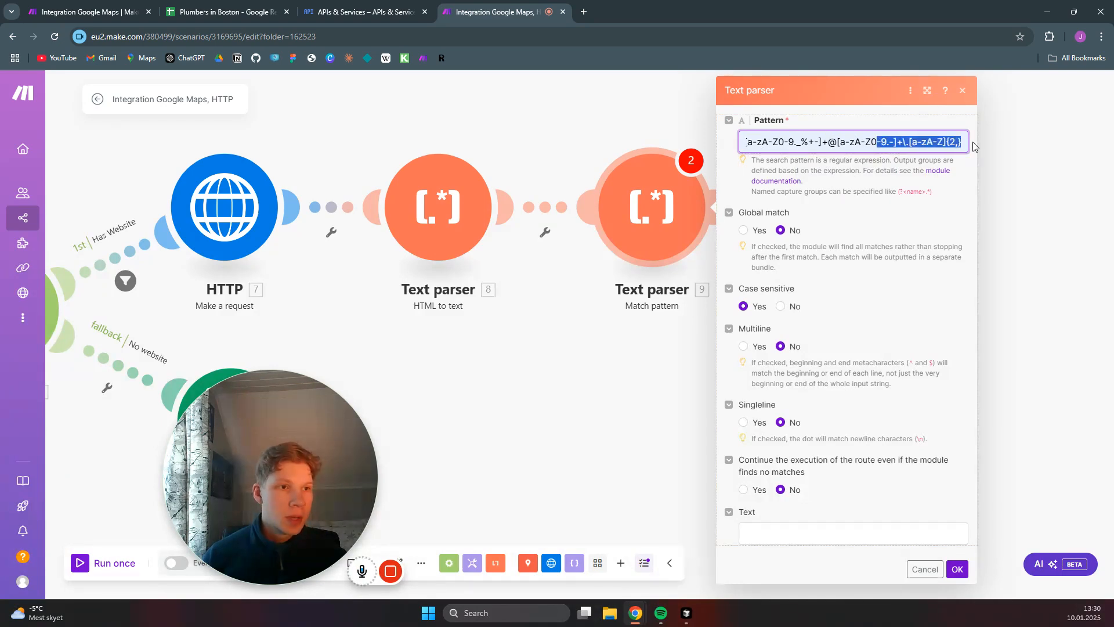
left_click(952, 144)
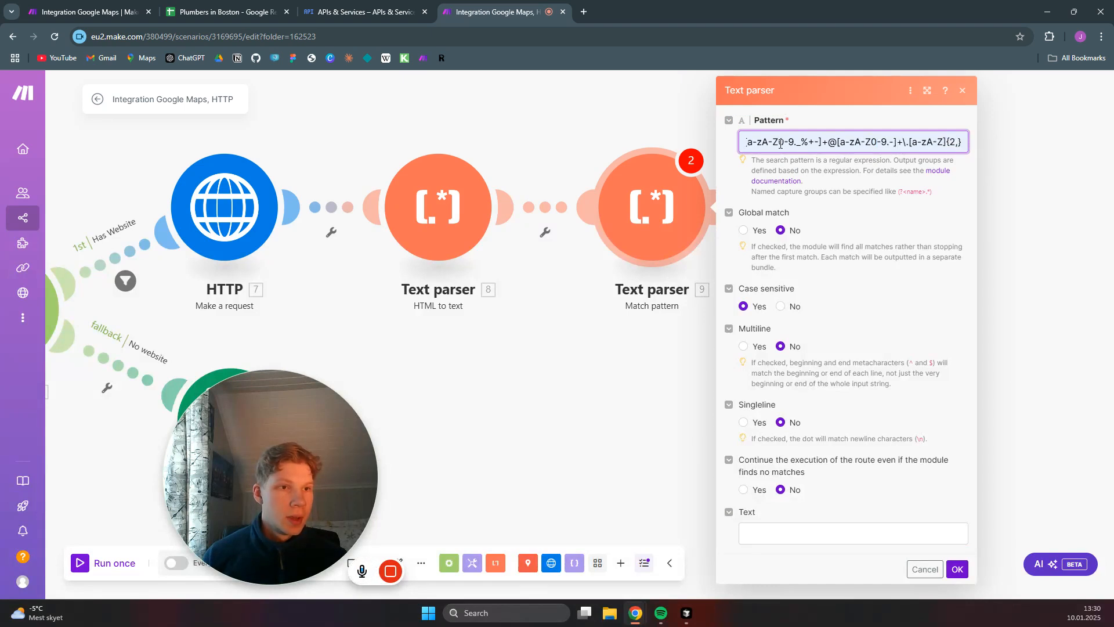
left_click_drag(792, 143, 743, 144)
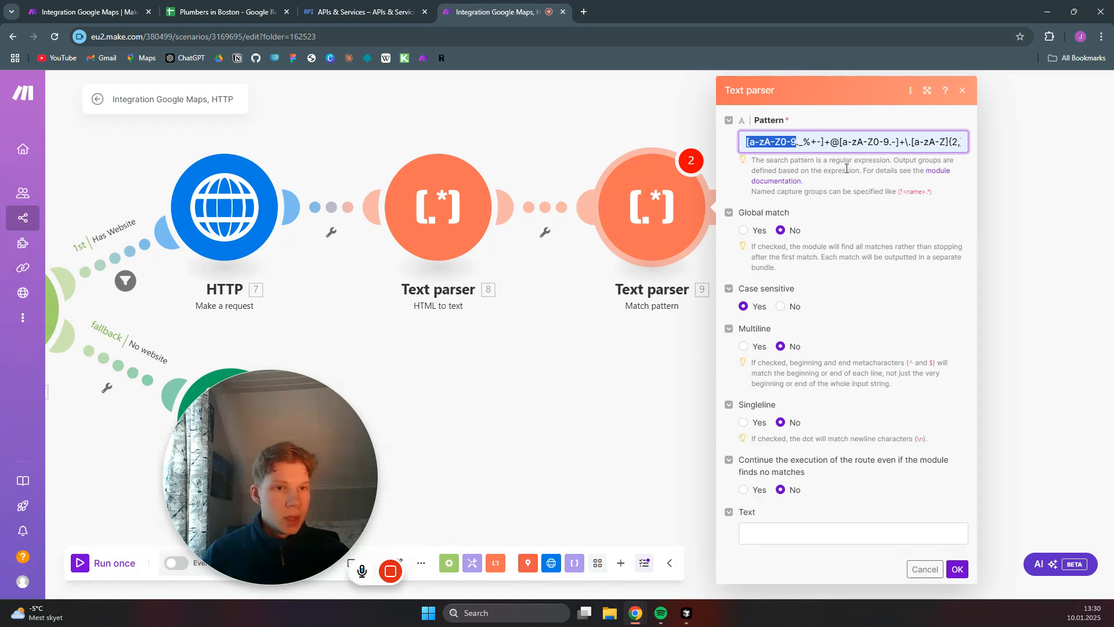
- Enable global match, disable case sensitivity, and let the route continue even if the pattern finds no matches
left_click(743, 230)
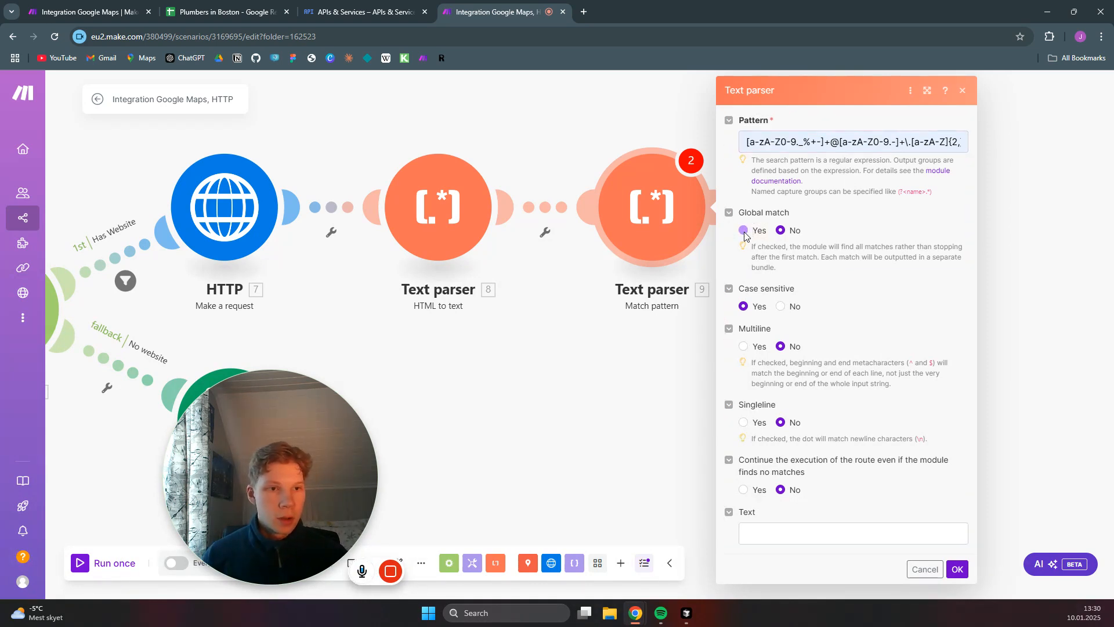
left_click(781, 307)
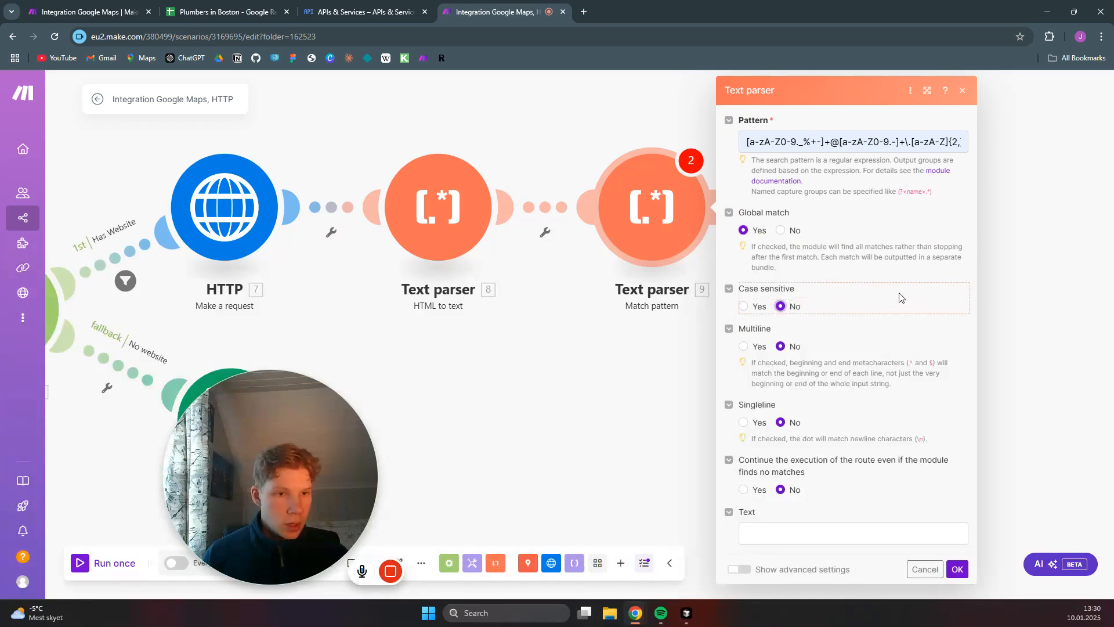
left_click(744, 490)
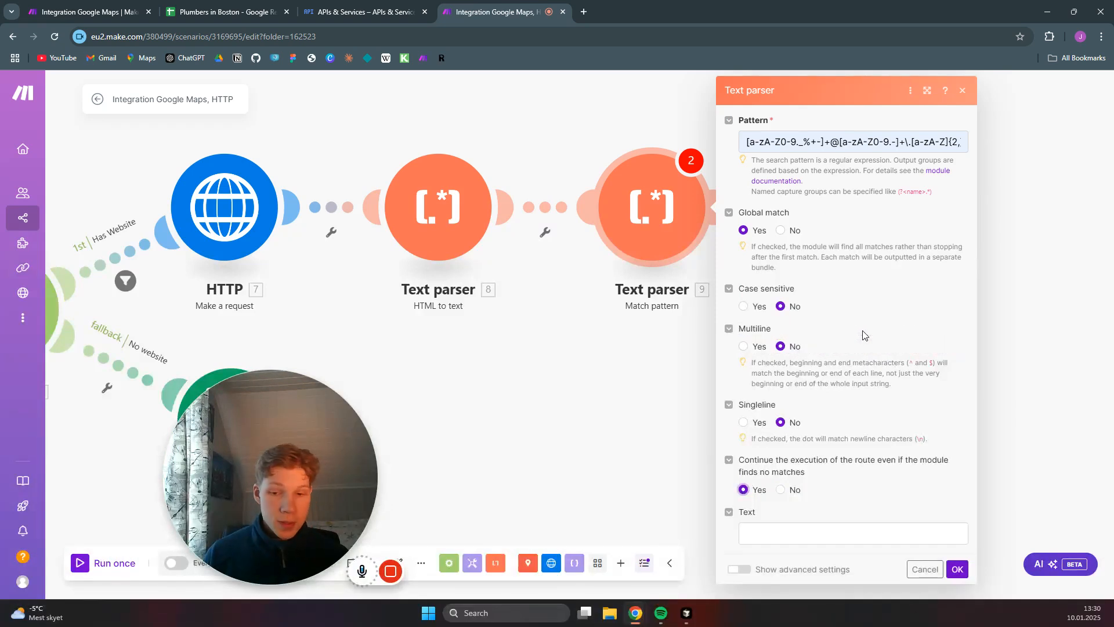
- Map the Match pattern module's Text input to the Text output of the HTML to text module and save it
left_click(822, 534)
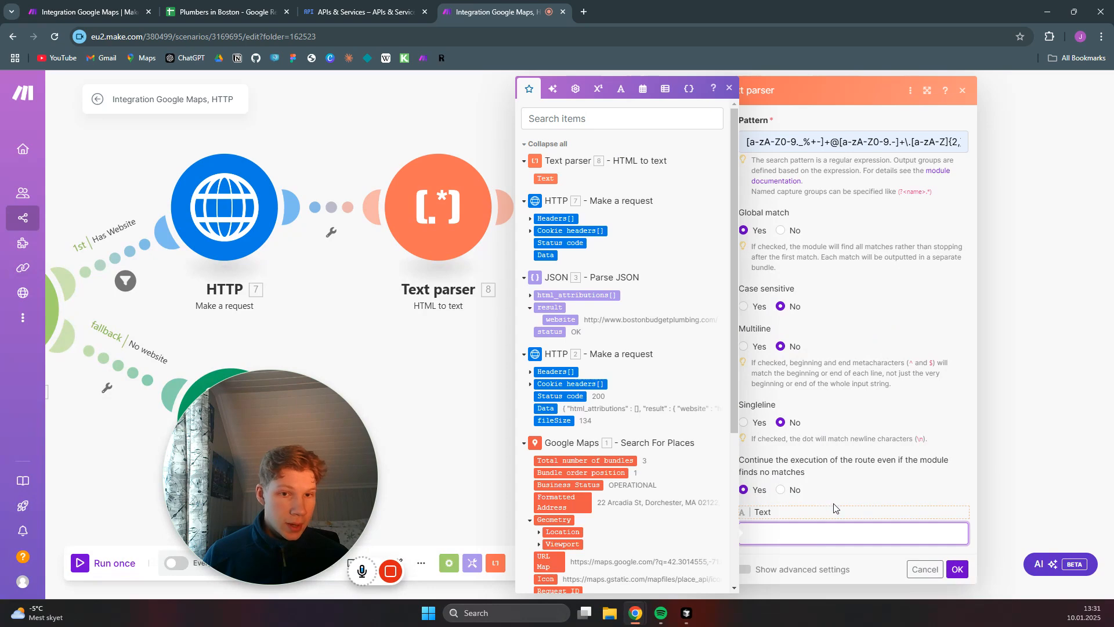
left_click(552, 178)
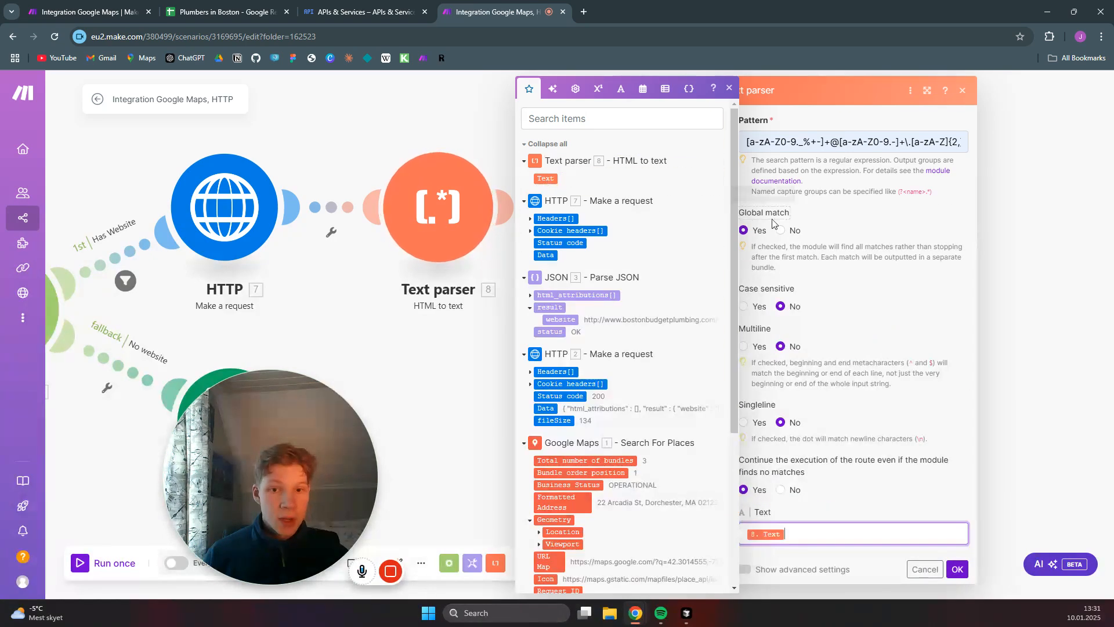
left_click(883, 224)
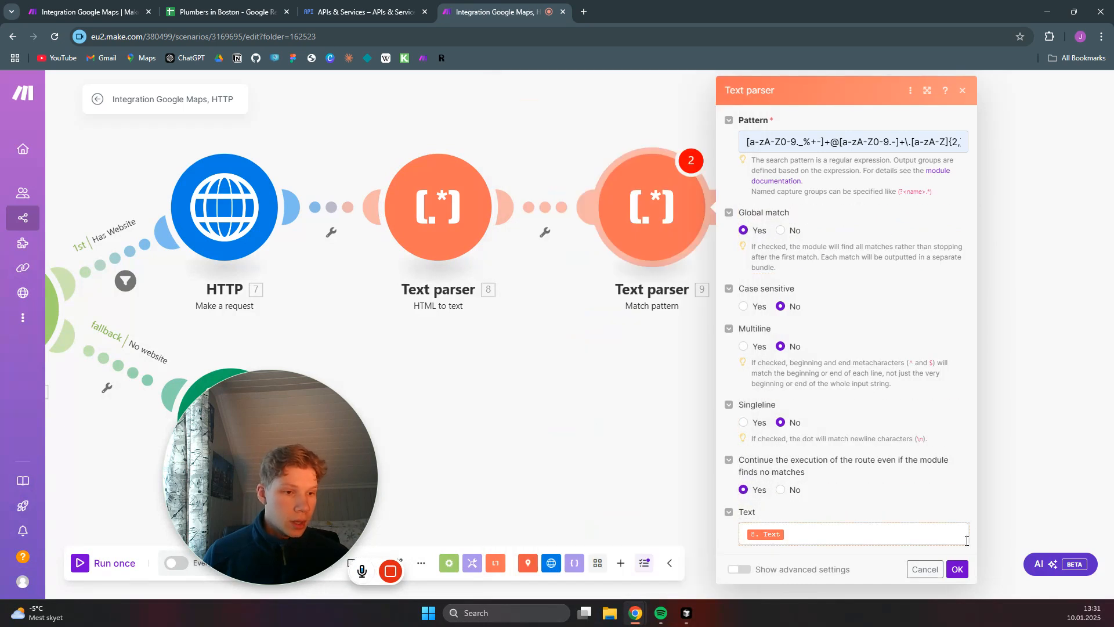
left_click(957, 568)
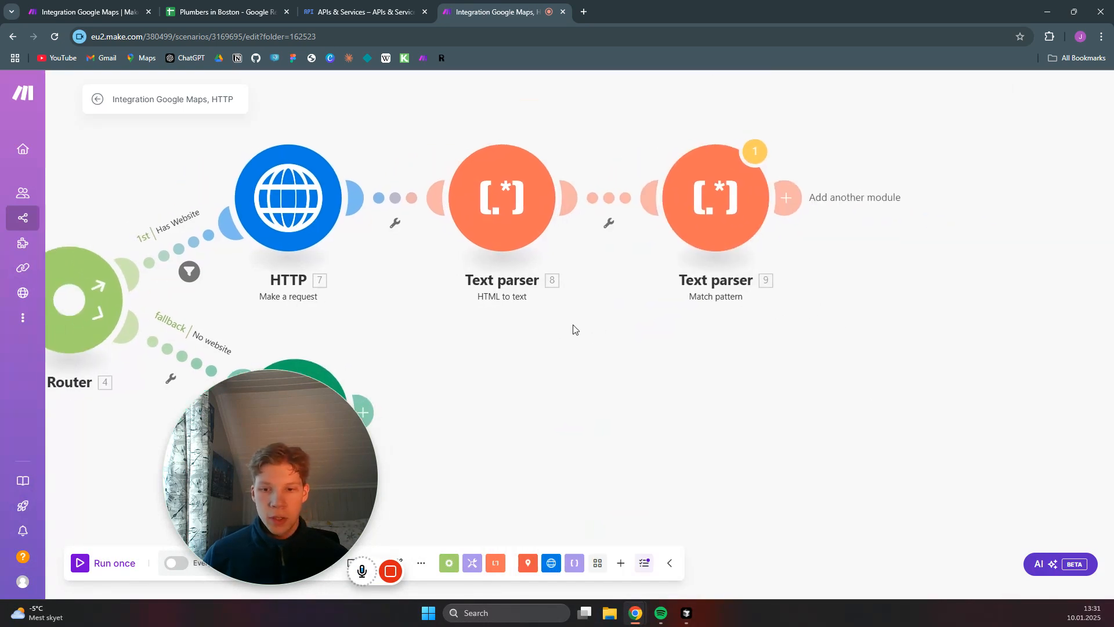
- Run the scenario once despite the transformer warning and inspect the Match pattern module's output for operations 1 and 2
left_click(111, 562)
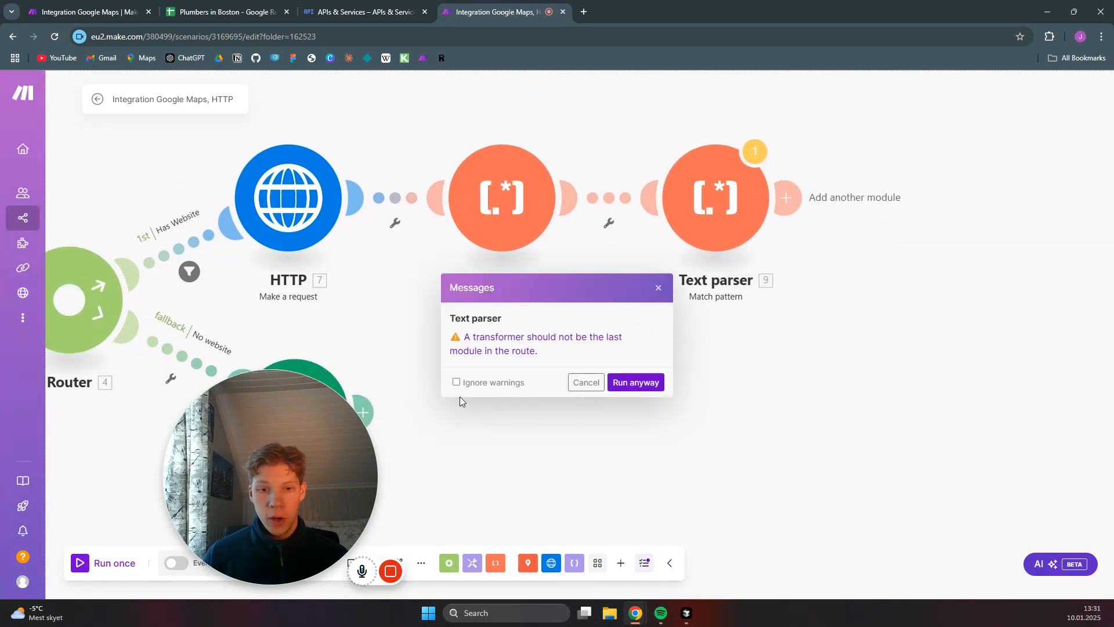
left_click(636, 383)
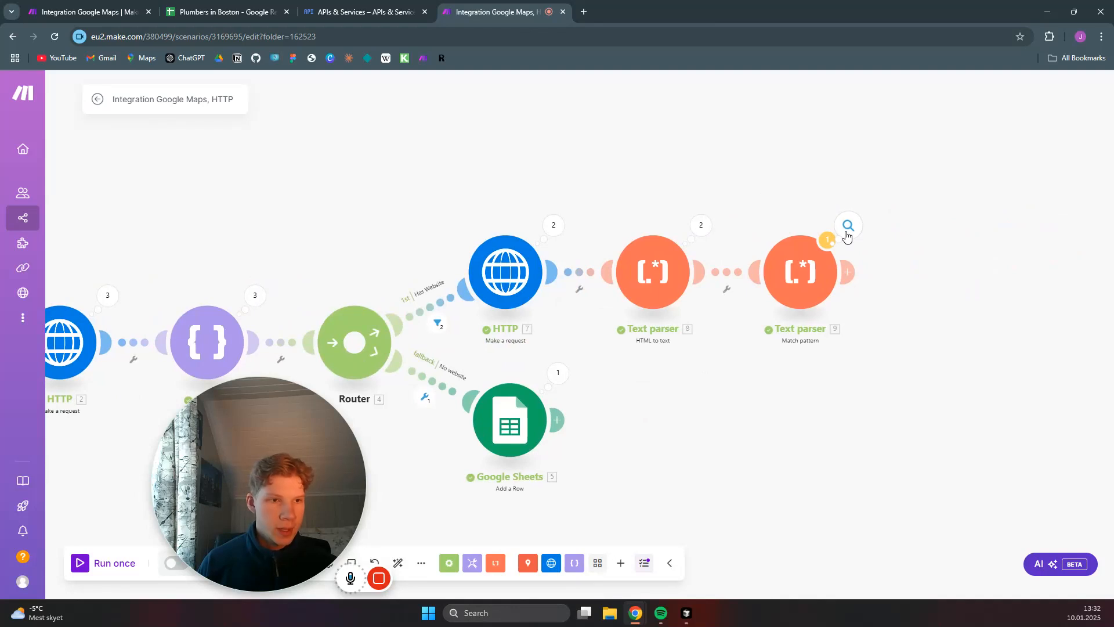
left_click(847, 228)
left_click(919, 224)
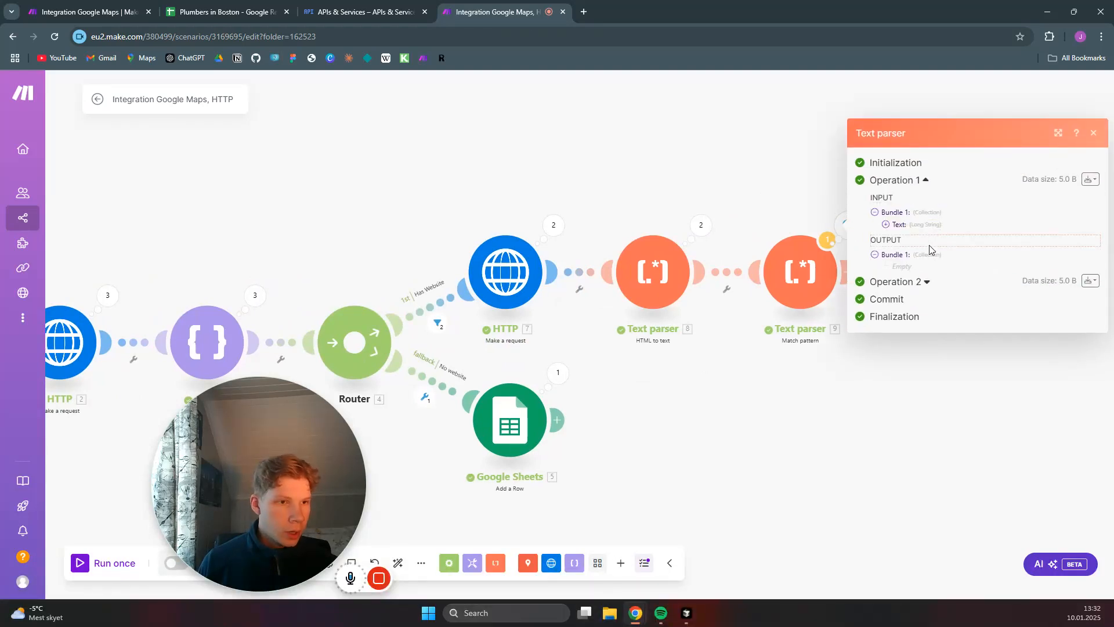
left_click(928, 282)
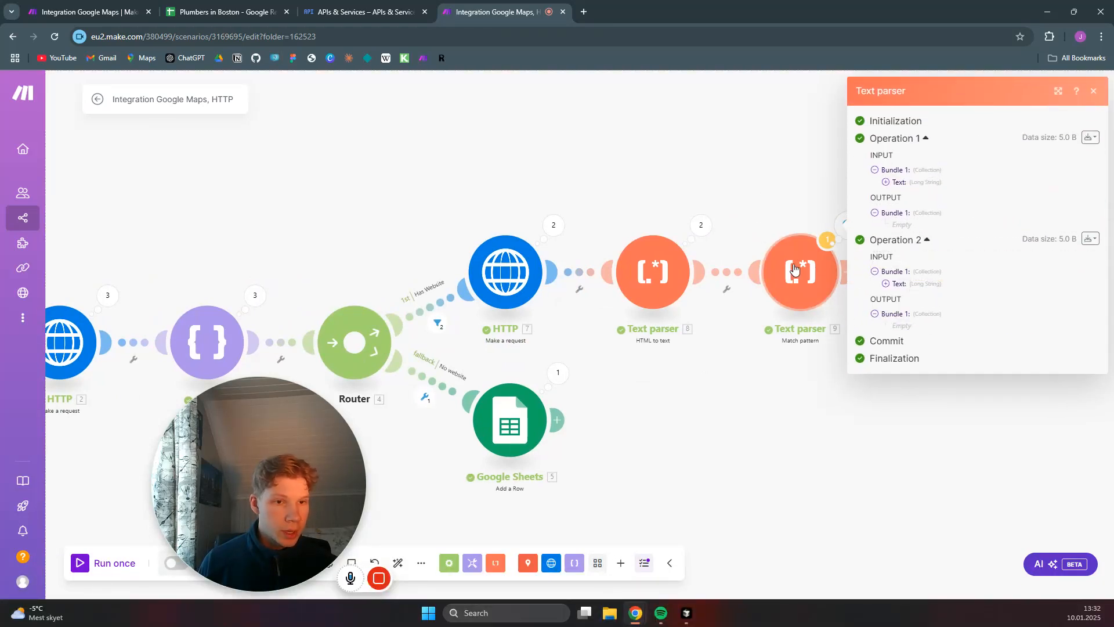
- Set the Google Maps search module's result limit to 10, save it, and run the scenario once despite the warning
left_click_drag(558, 147, 796, 133)
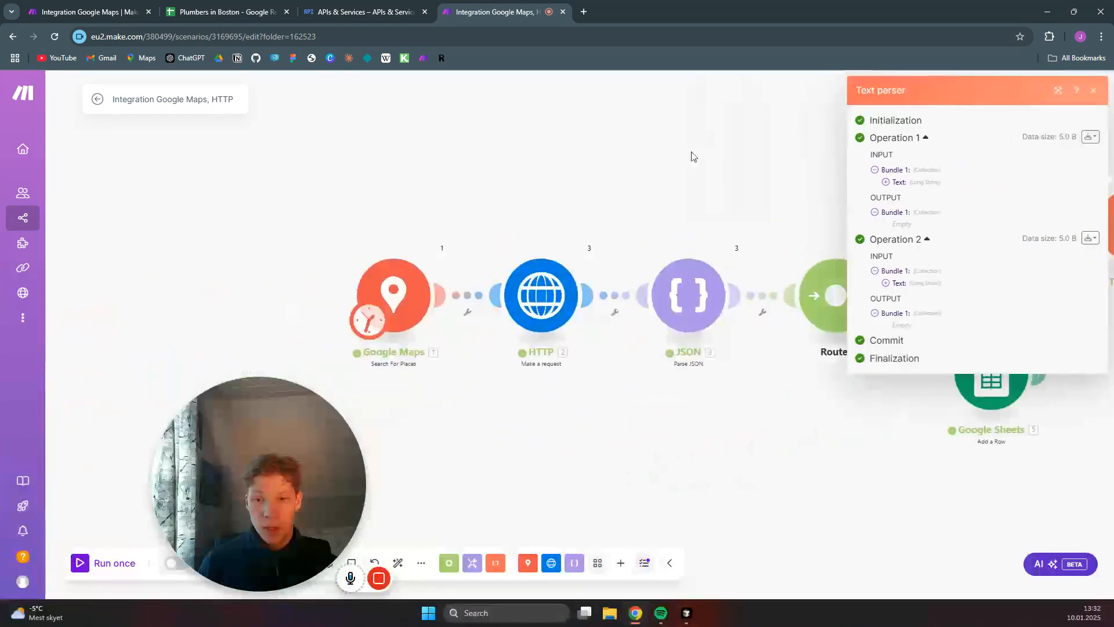
left_click(410, 298)
scroll(471, 421, "down", 1)
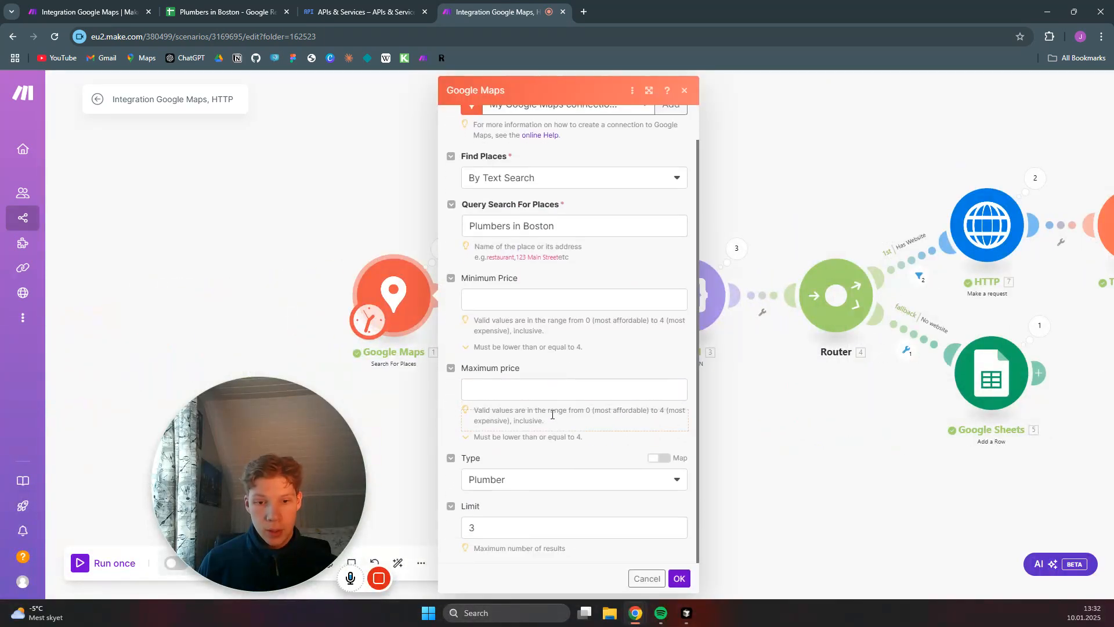
double_click(472, 528)
type("10")
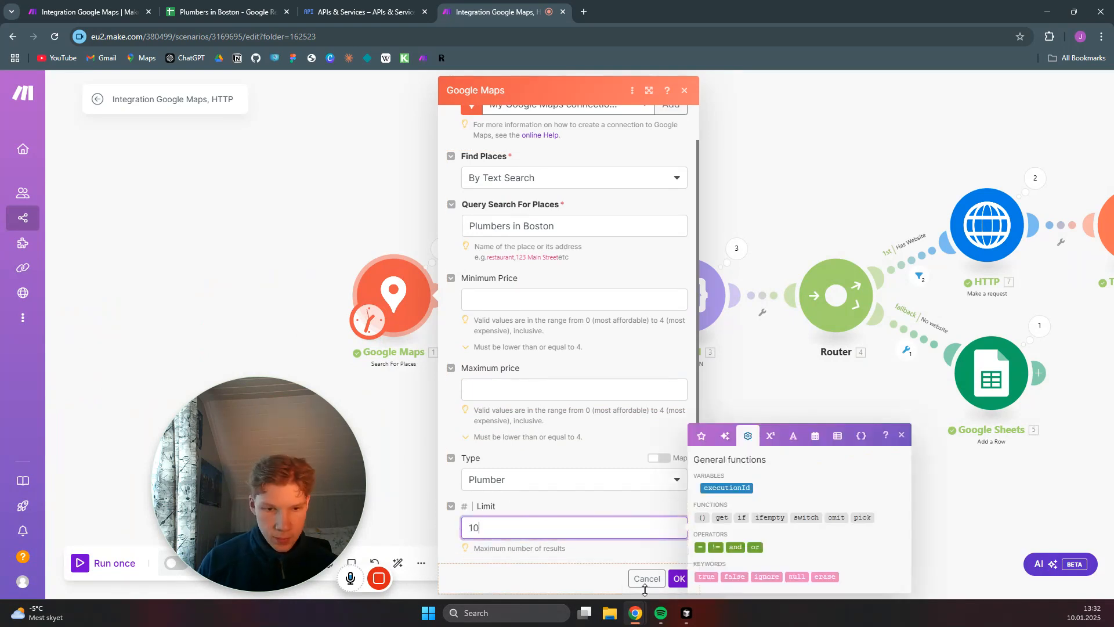
left_click(679, 578)
left_click(81, 566)
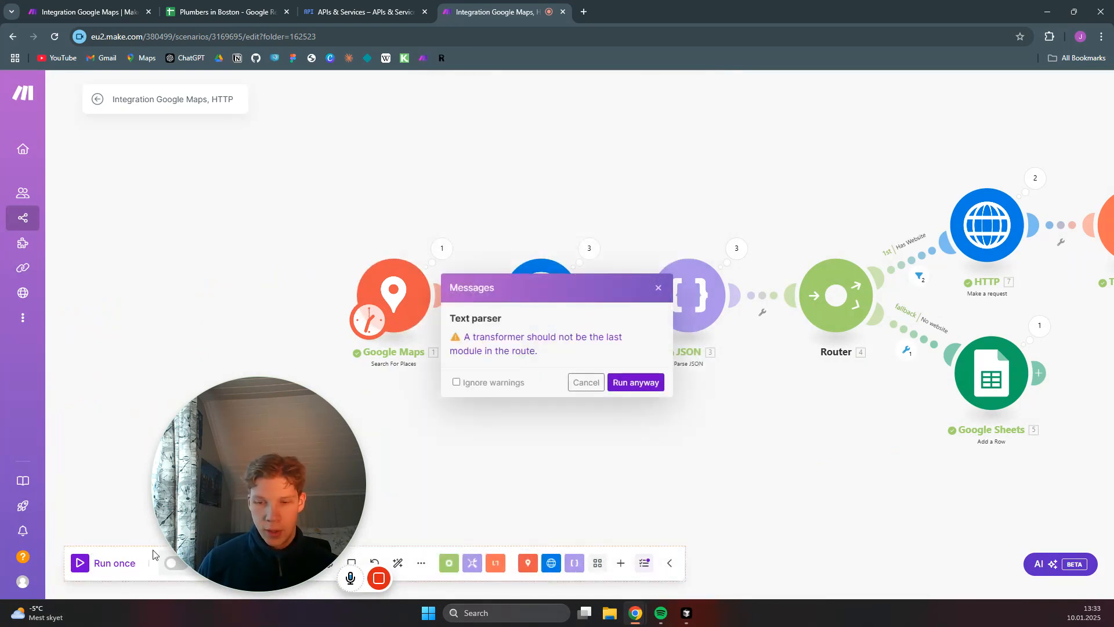
left_click(637, 382)
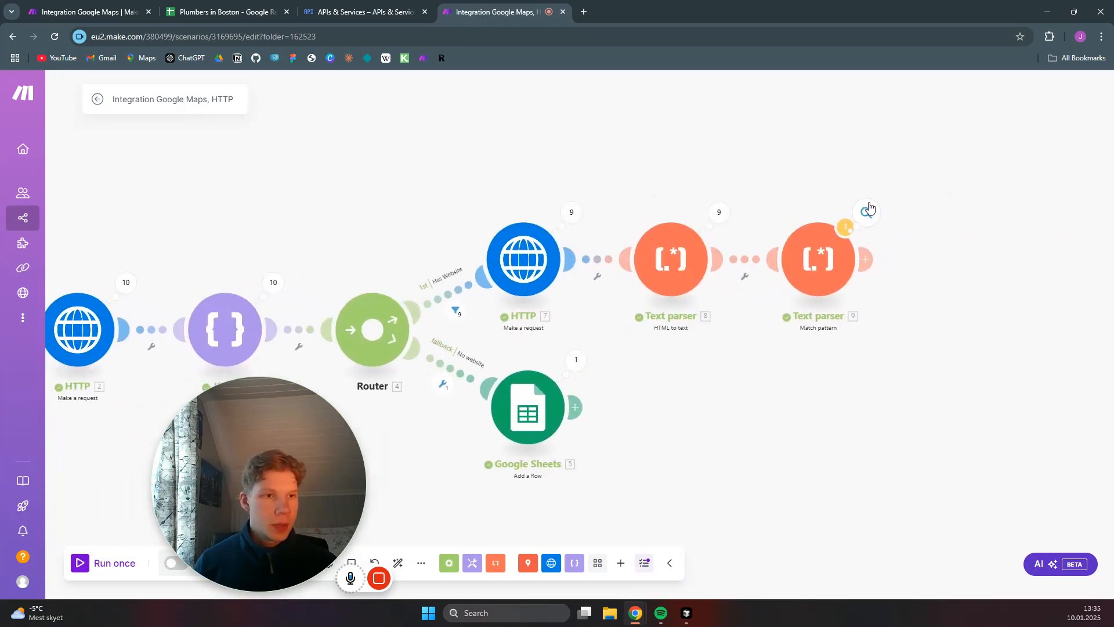
- Examine the Match pattern module's output for operations 4 through 8 to check which websites yielded emails
left_click(868, 216)
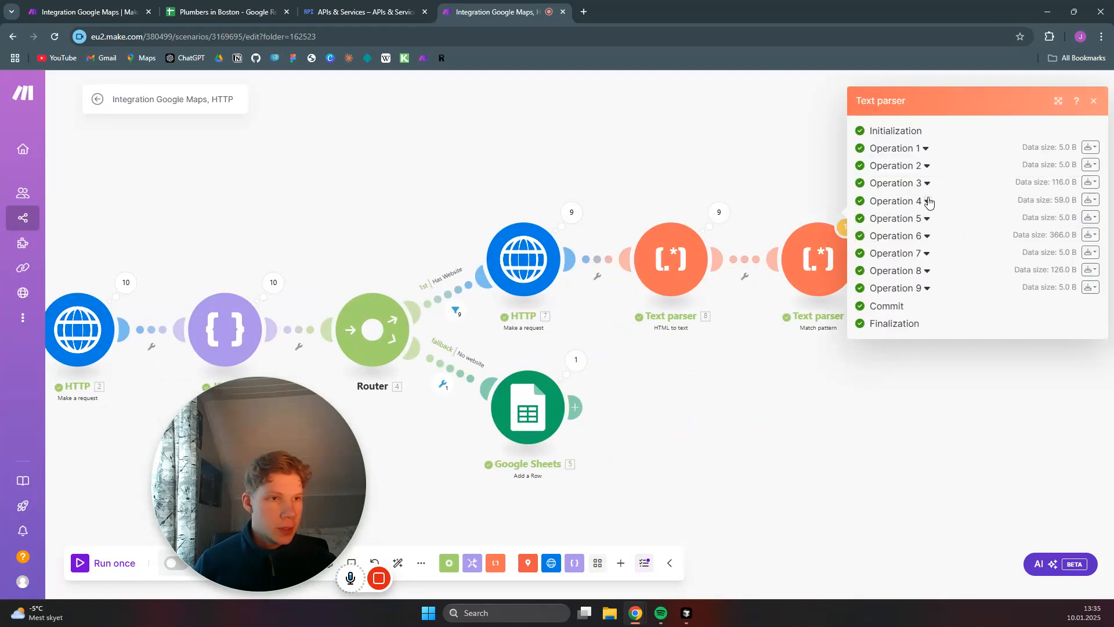
left_click(927, 201)
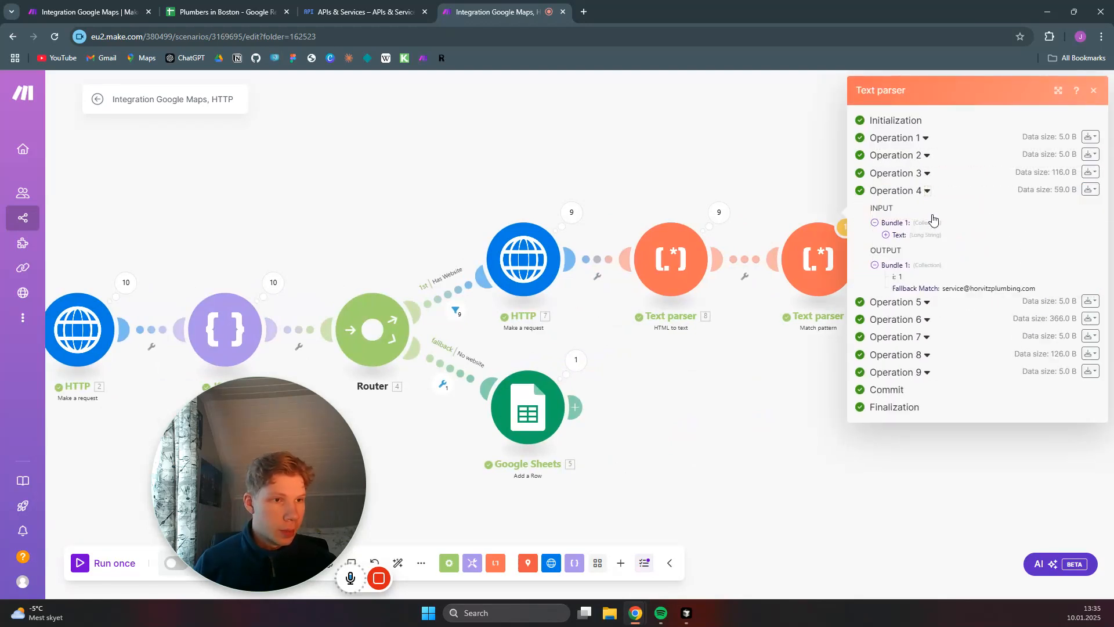
left_click(928, 190)
left_click(926, 216)
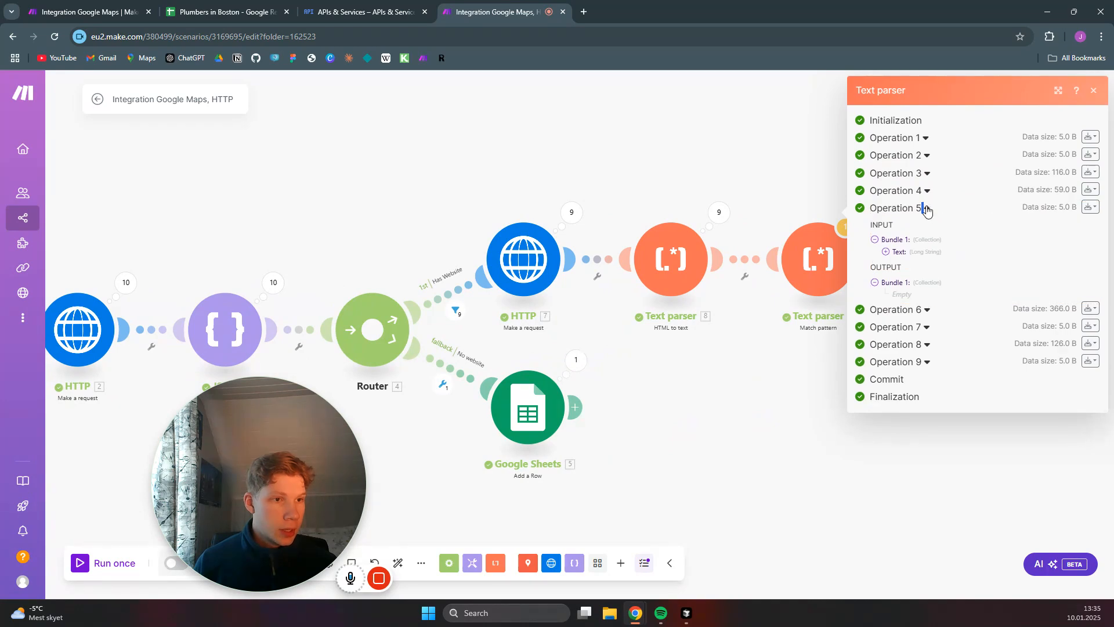
left_click(927, 209)
left_click(927, 237)
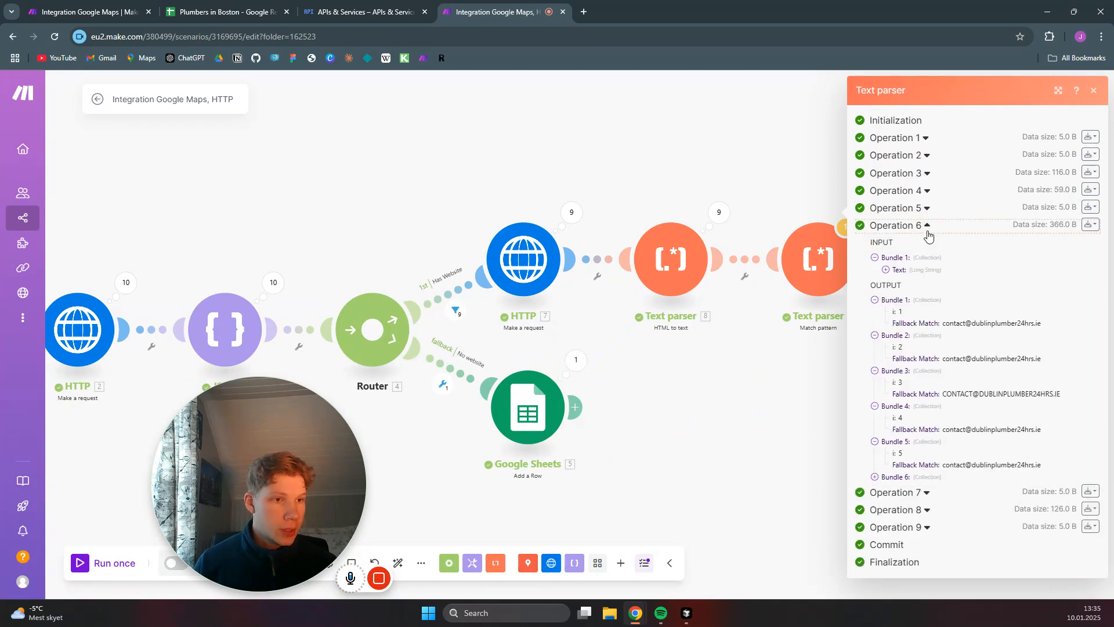
left_click(927, 226)
left_click(927, 254)
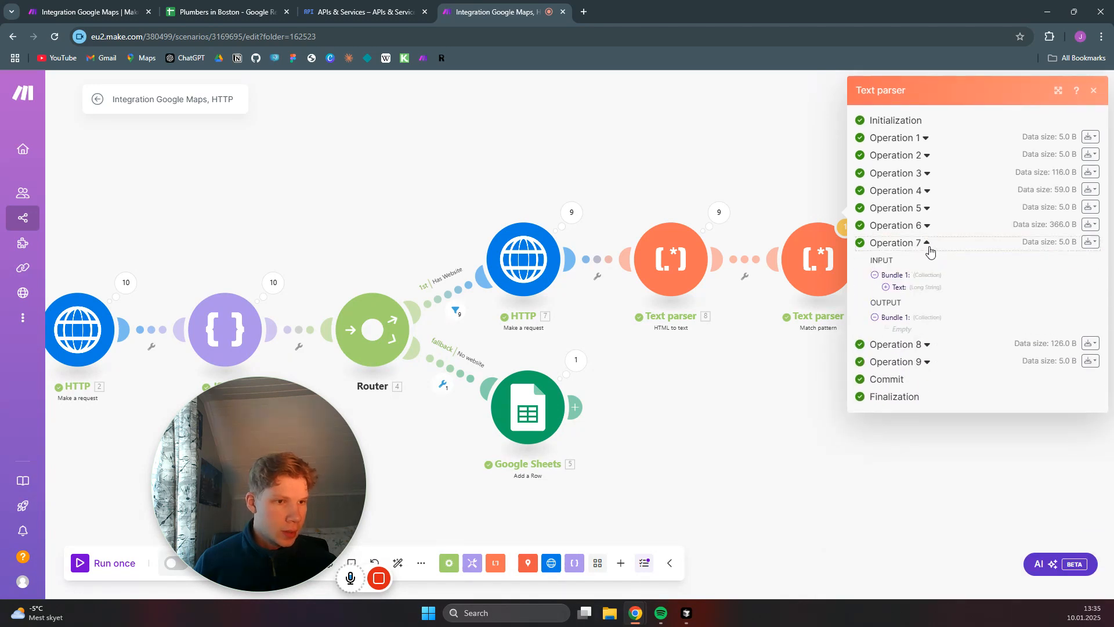
left_click(926, 243)
left_click(928, 271)
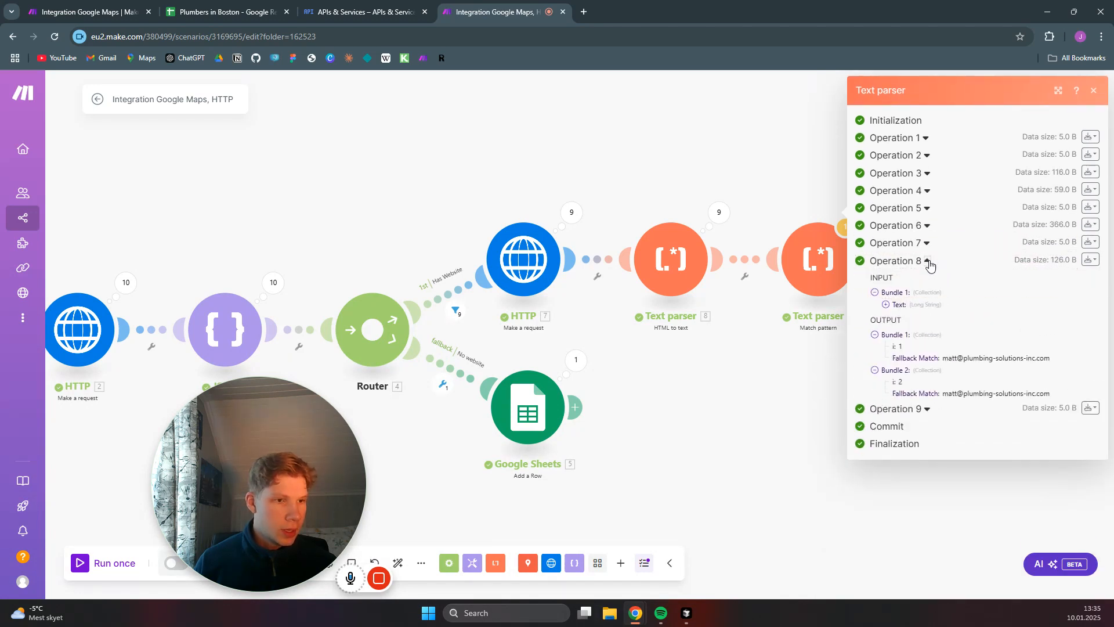
left_click(789, 168)
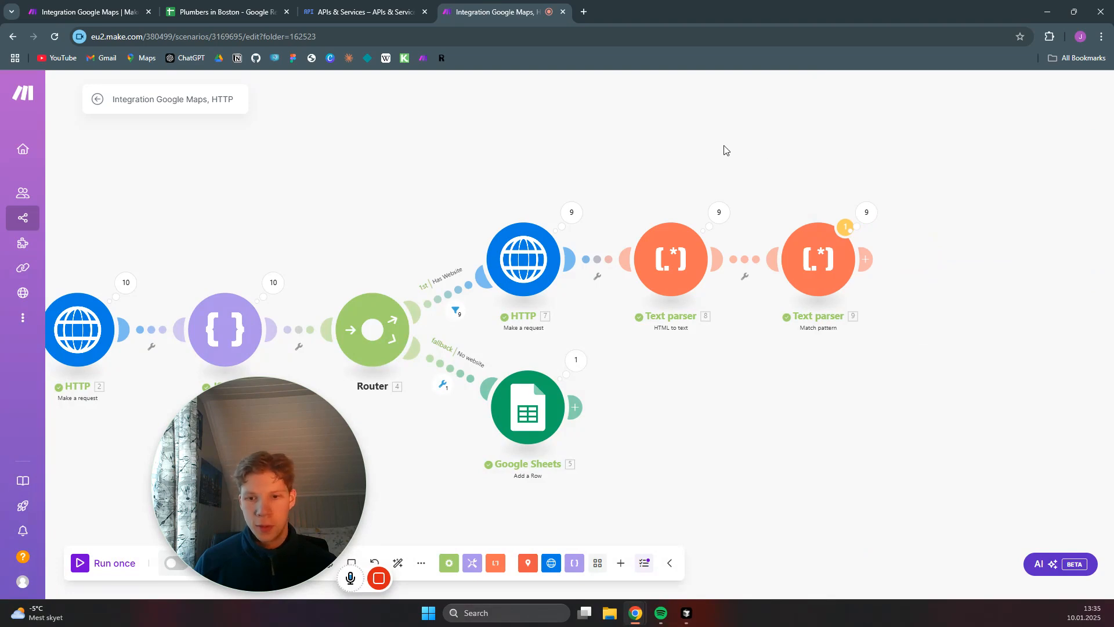
- Add a Google Sheets Add a Row module after the Match pattern module
left_click_drag(724, 150, 415, 149)
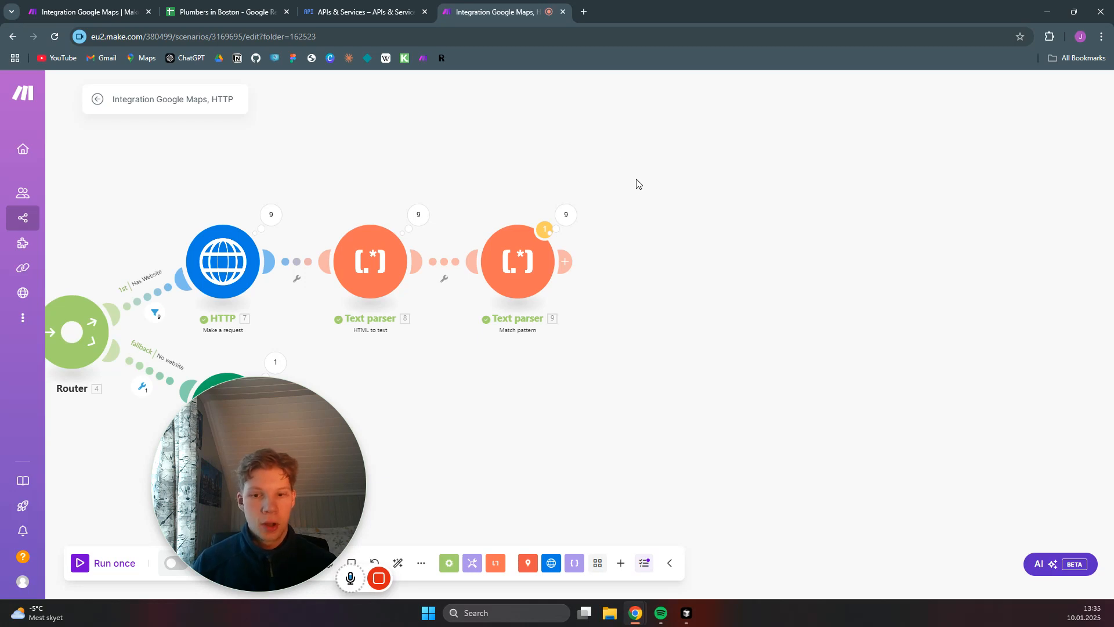
left_click(567, 262)
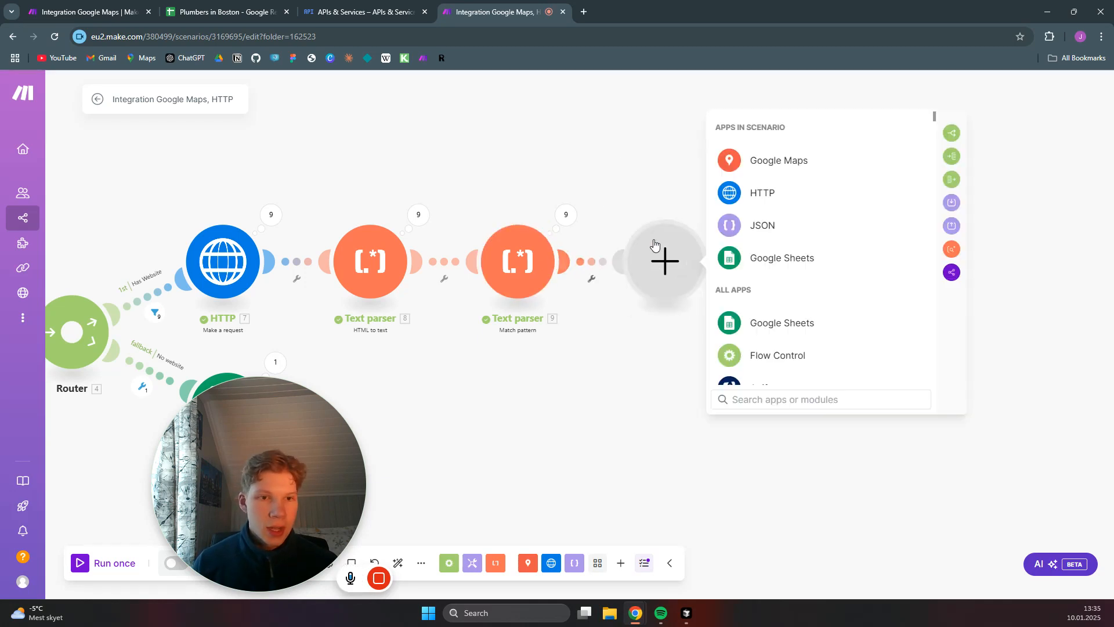
left_click(789, 259)
left_click(786, 218)
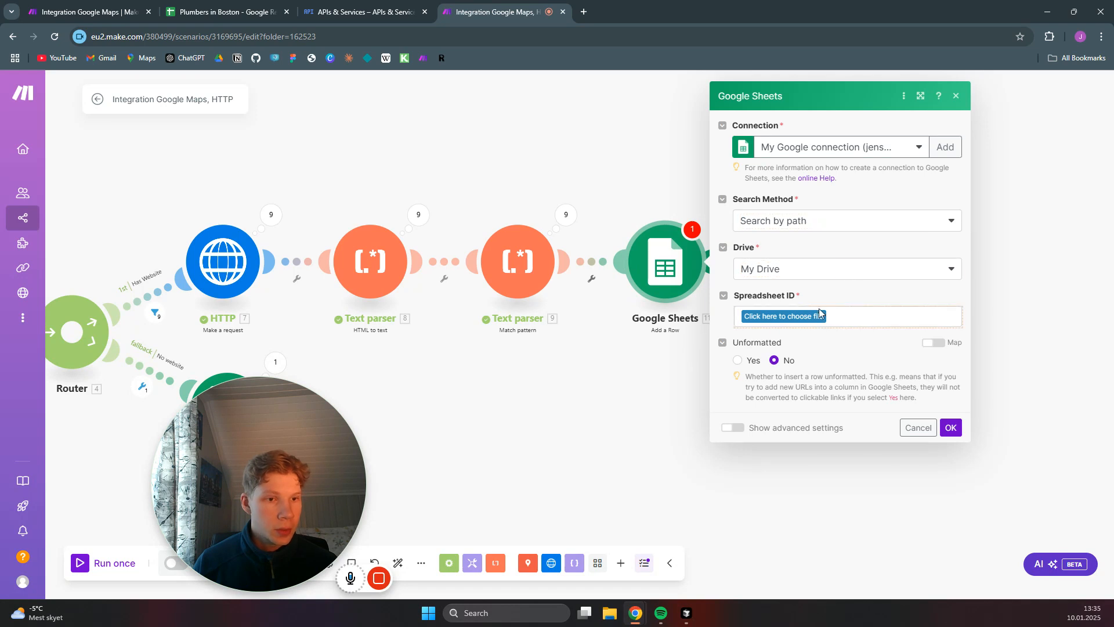
- Point the new Google Sheets module to the Plumbers in Boston spreadsheet in the Tutorials folder, using the With Email sheet
left_click(820, 313)
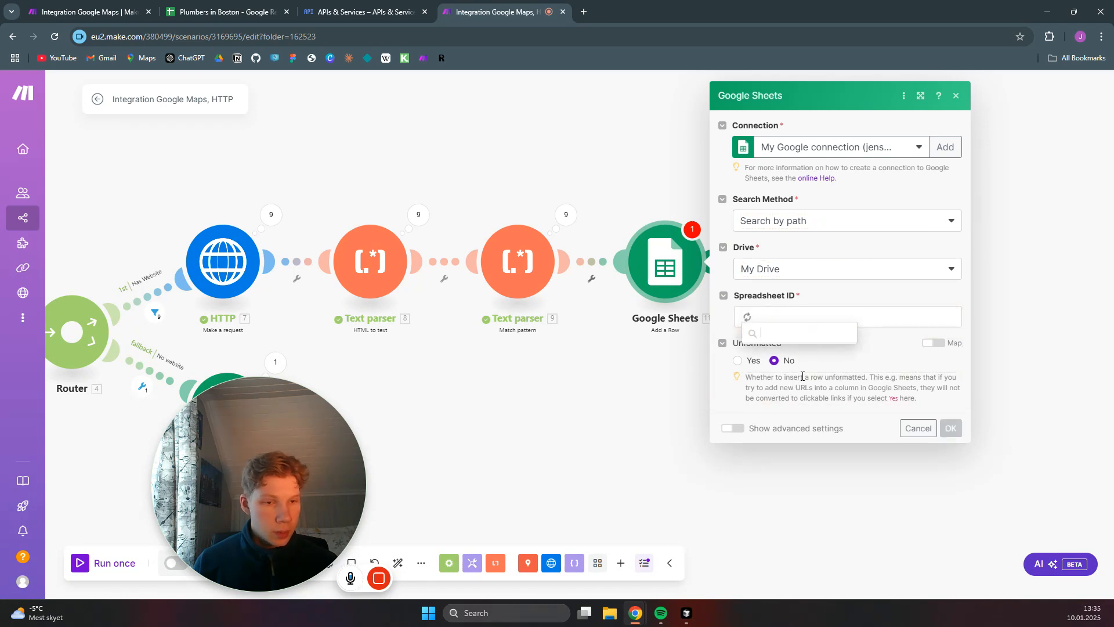
left_click(792, 469)
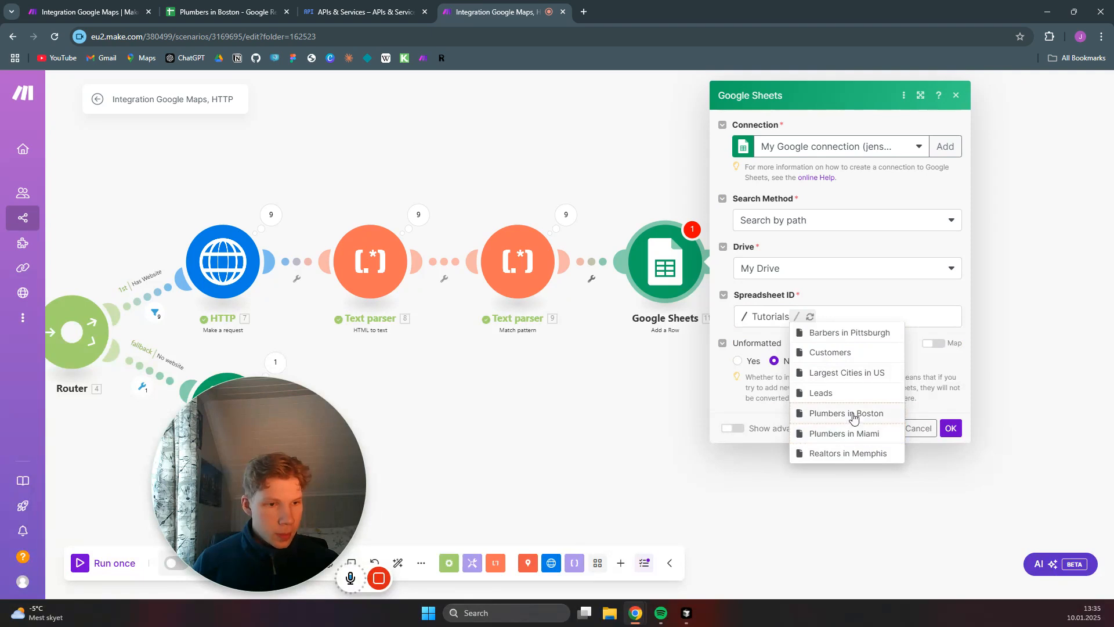
left_click(853, 414)
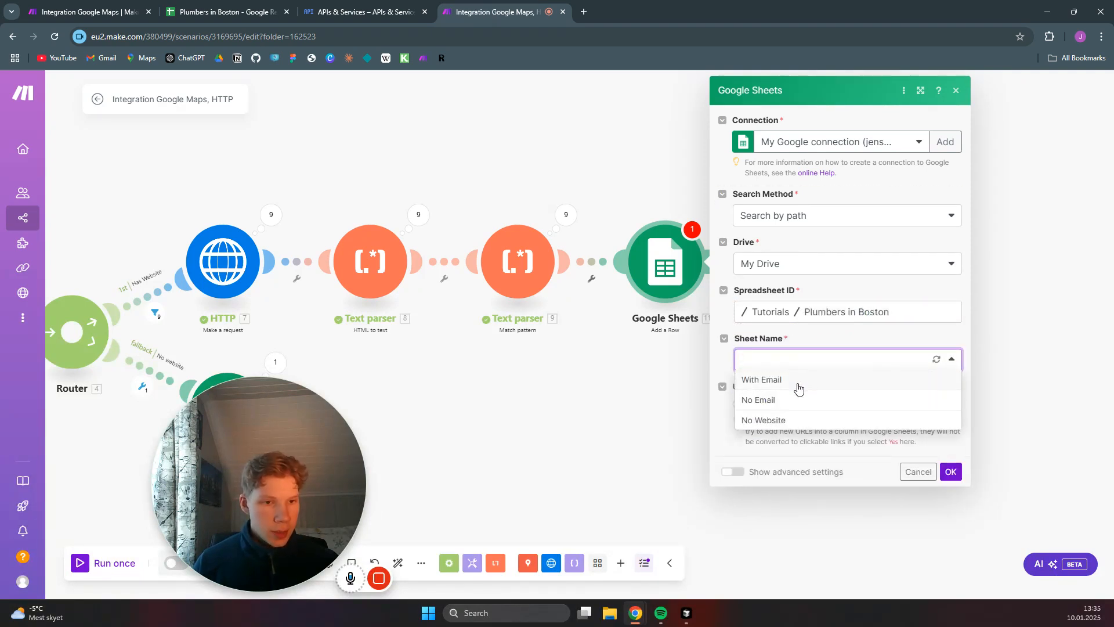
left_click(798, 380)
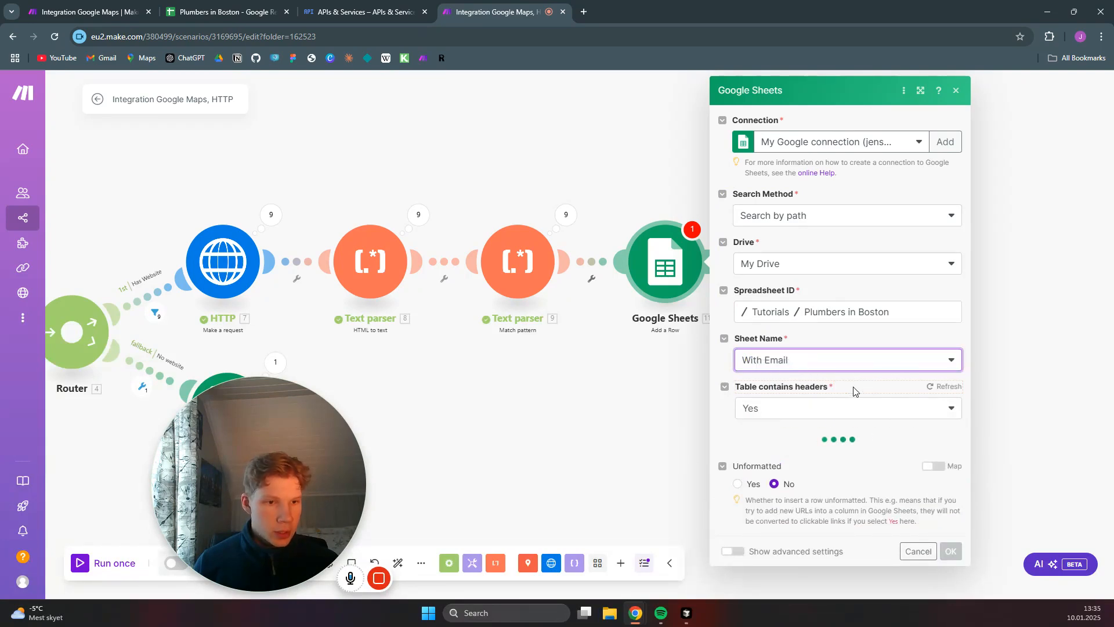
- Map Business Name to the Google Maps Name and Email to the Match pattern module's Fallback Match
scroll(856, 380, "down", 3)
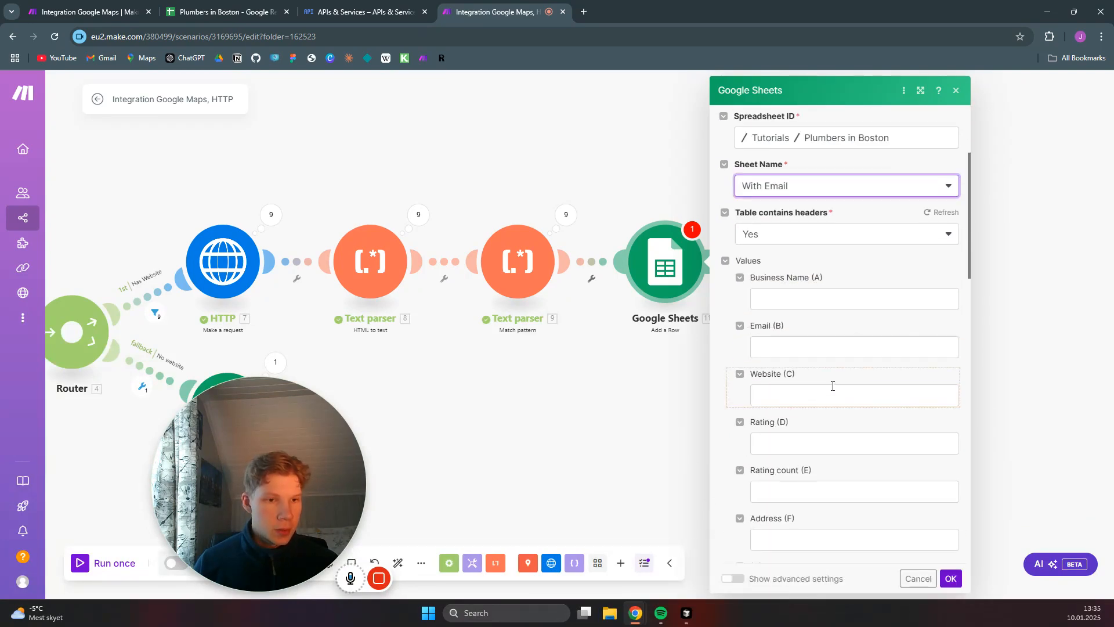
left_click(811, 293)
scroll(580, 463, "down", 3)
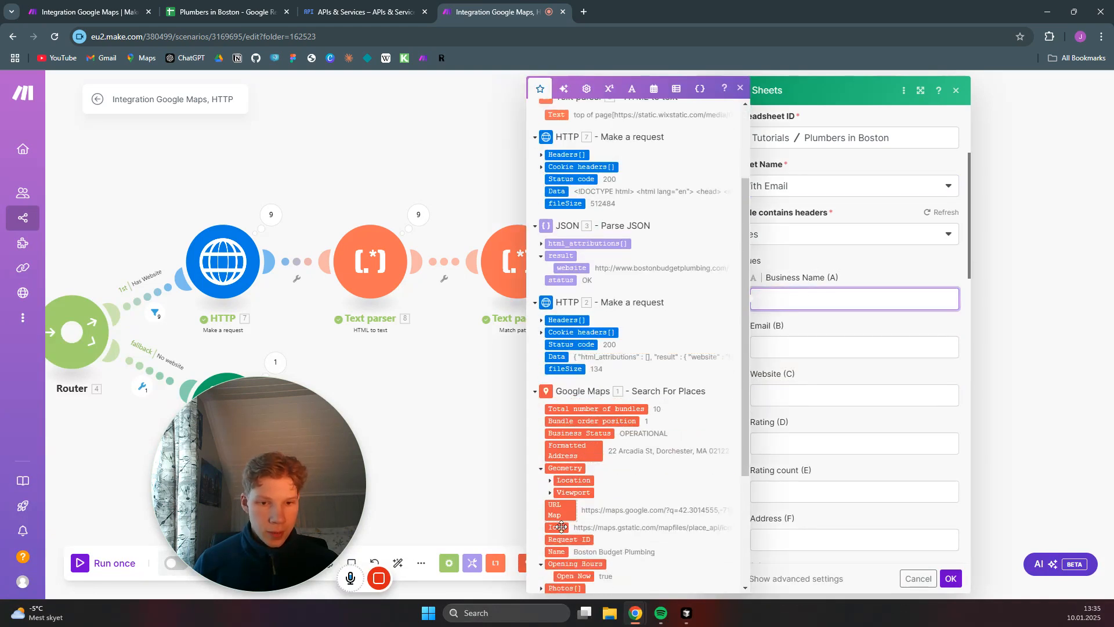
scroll(566, 539, "down", 1)
left_click(556, 494)
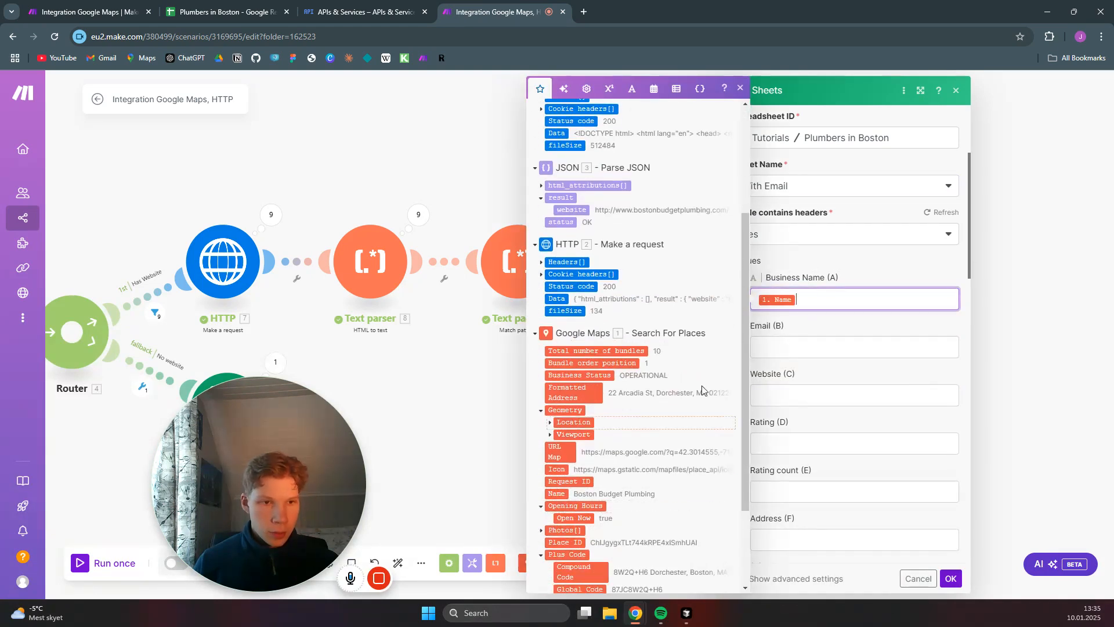
left_click(777, 348)
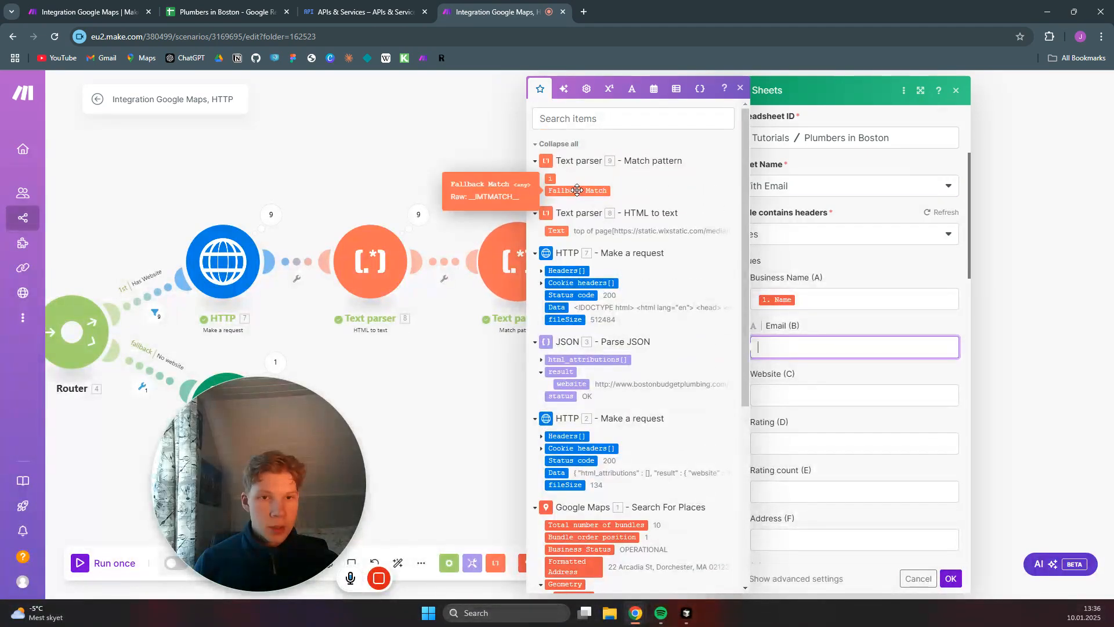
left_click(581, 192)
- Map Website to the website from the JSON result and Rating to the Google Maps Rating
scroll(886, 322, "down", 1)
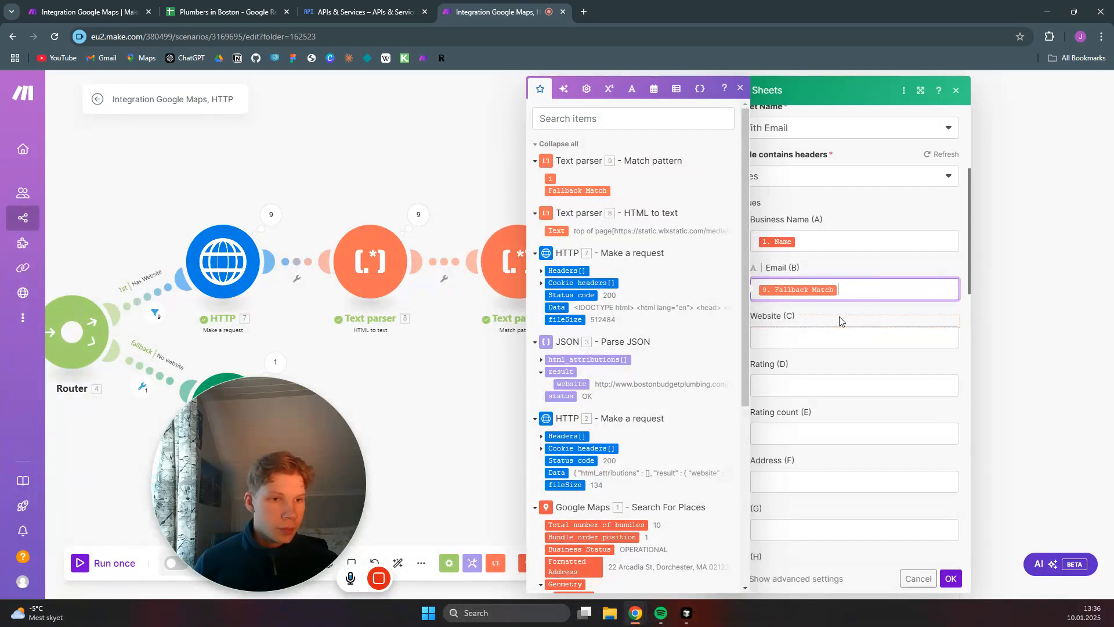
left_click(799, 332)
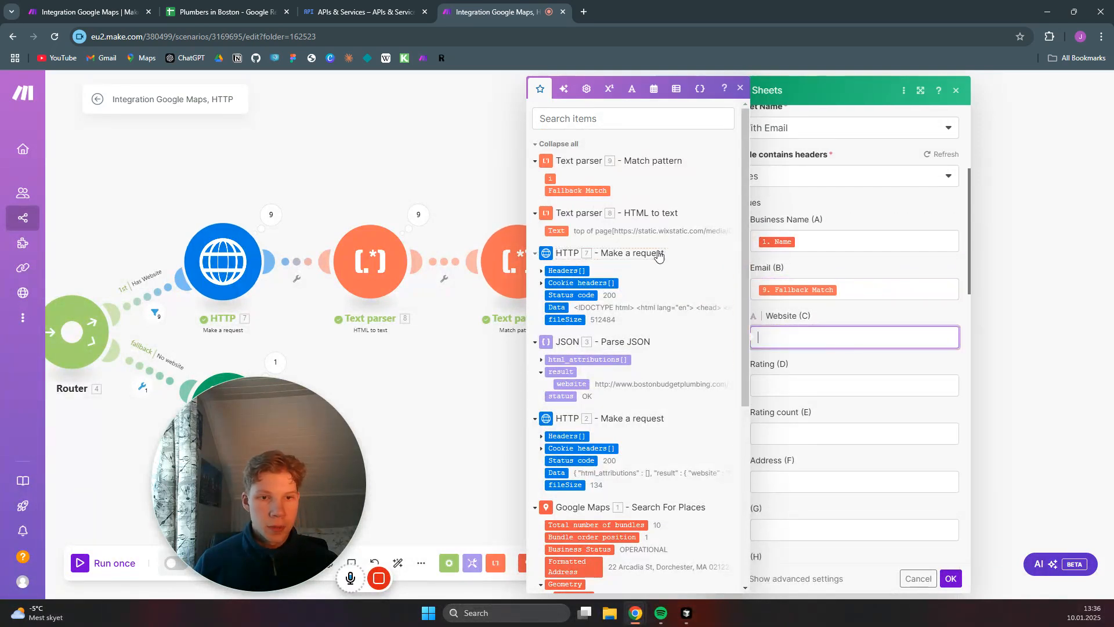
left_click(573, 384)
left_click(861, 388)
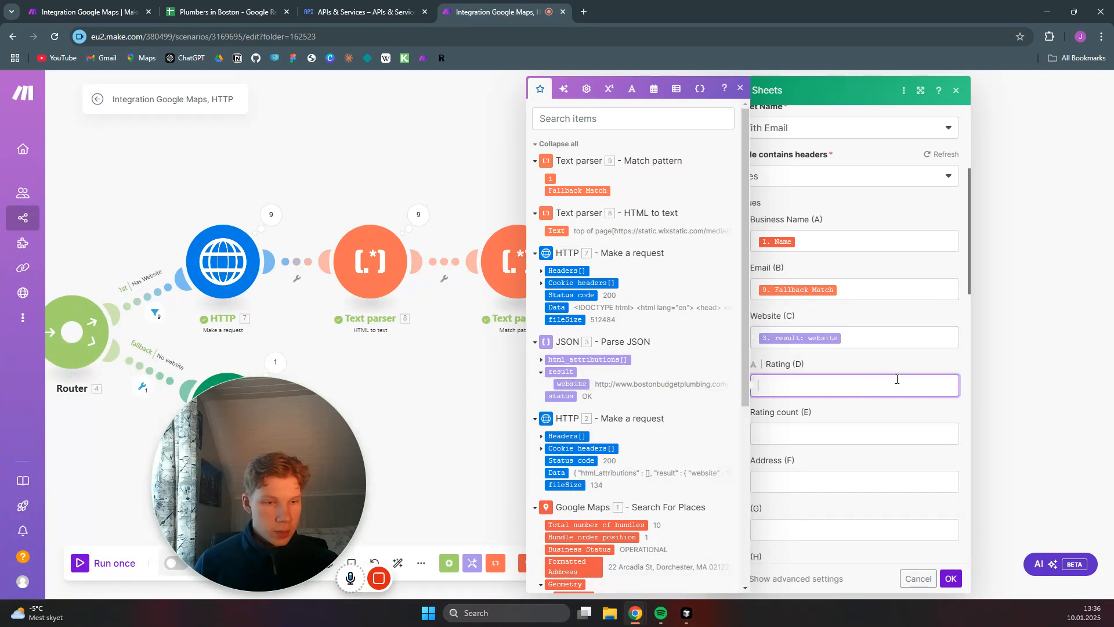
scroll(595, 518, "down", 5)
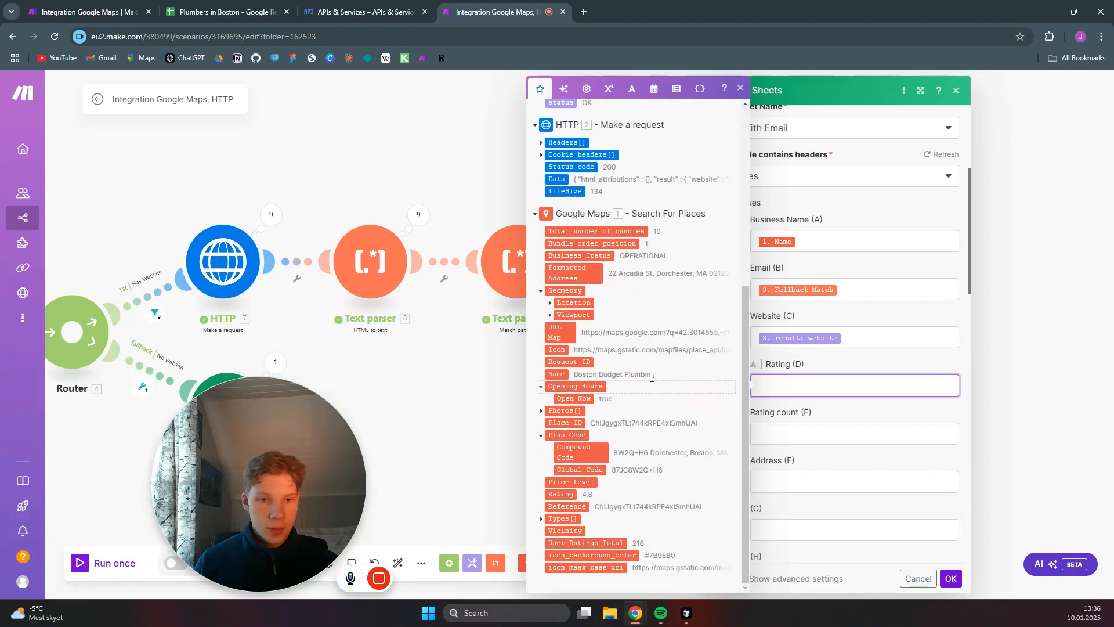
left_click(566, 494)
- Map Rating count to User Ratings Total and Address to Formatted Address from Google Maps, and save the Google Sheets module
left_click(813, 431)
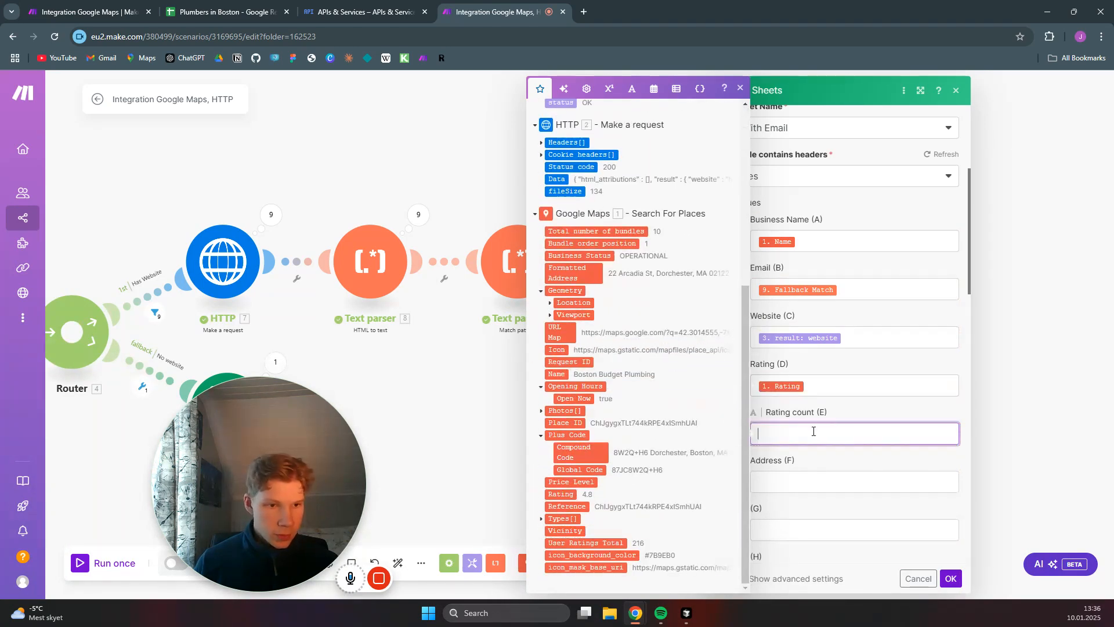
left_click(597, 548)
left_click(847, 482)
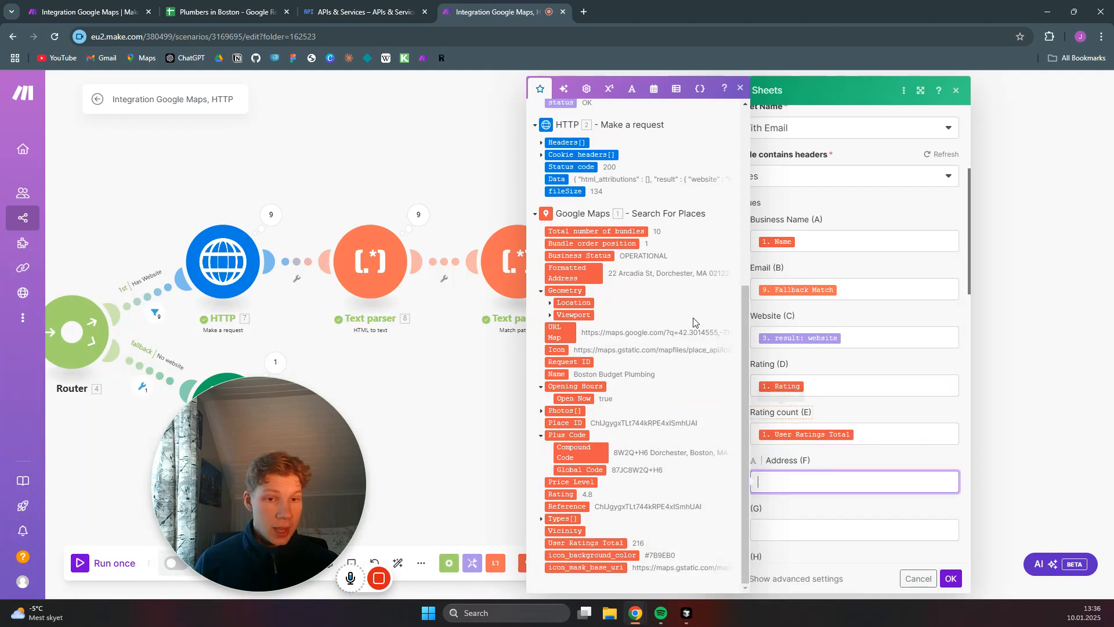
left_click(577, 274)
left_click(927, 422)
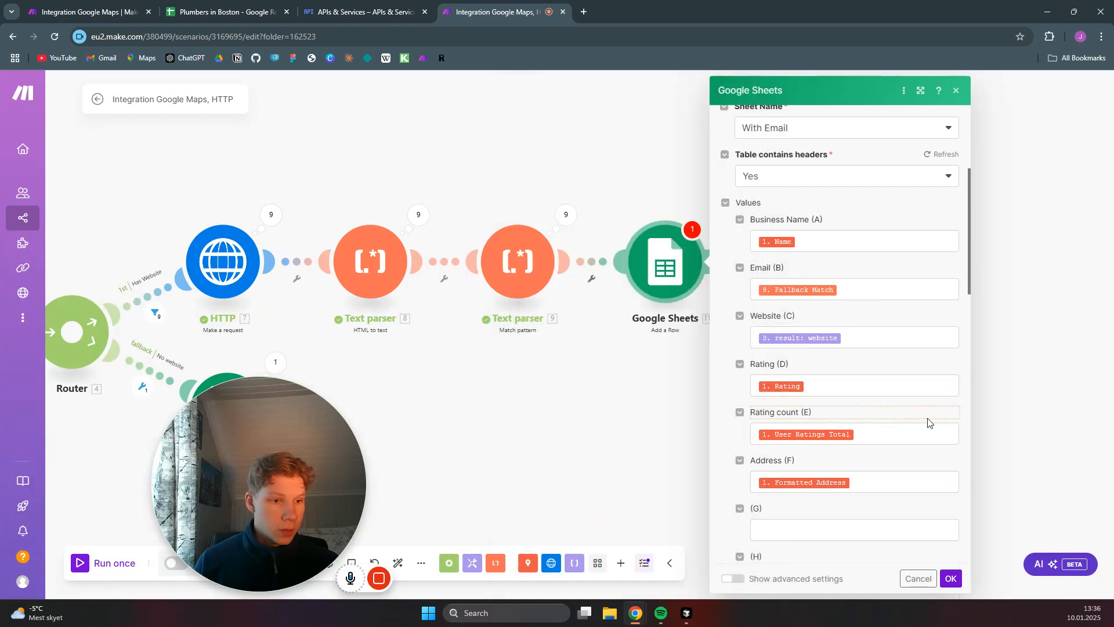
left_click(950, 578)
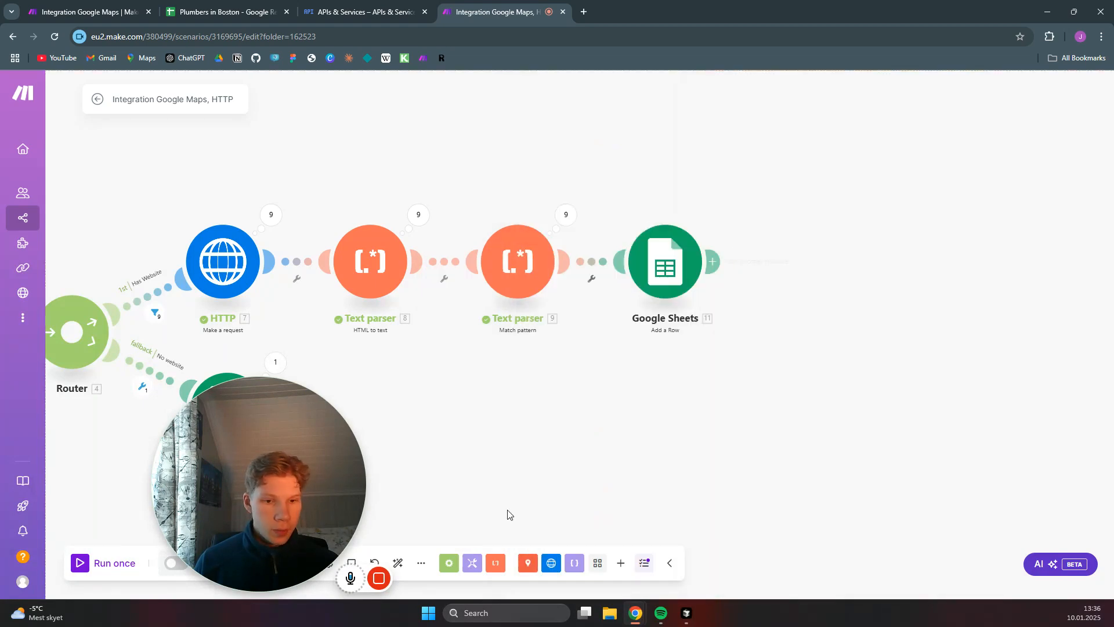
- Run the scenario once and check the business names and emails added to the With Email sheet of the Plumbers in Boston spreadsheet
left_click(110, 563)
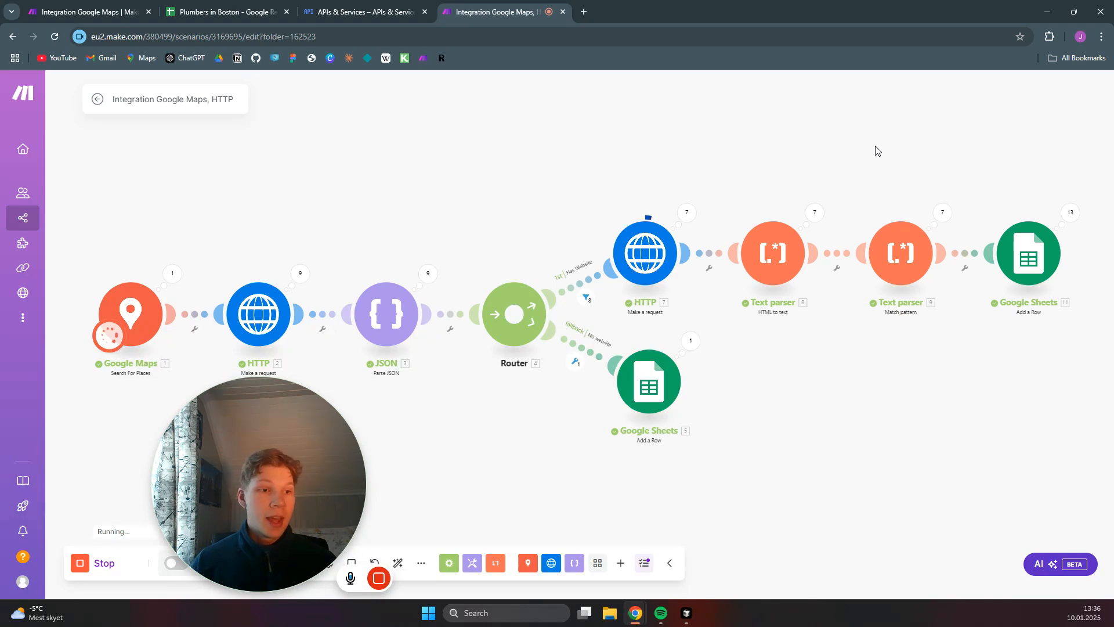
left_click(242, 14)
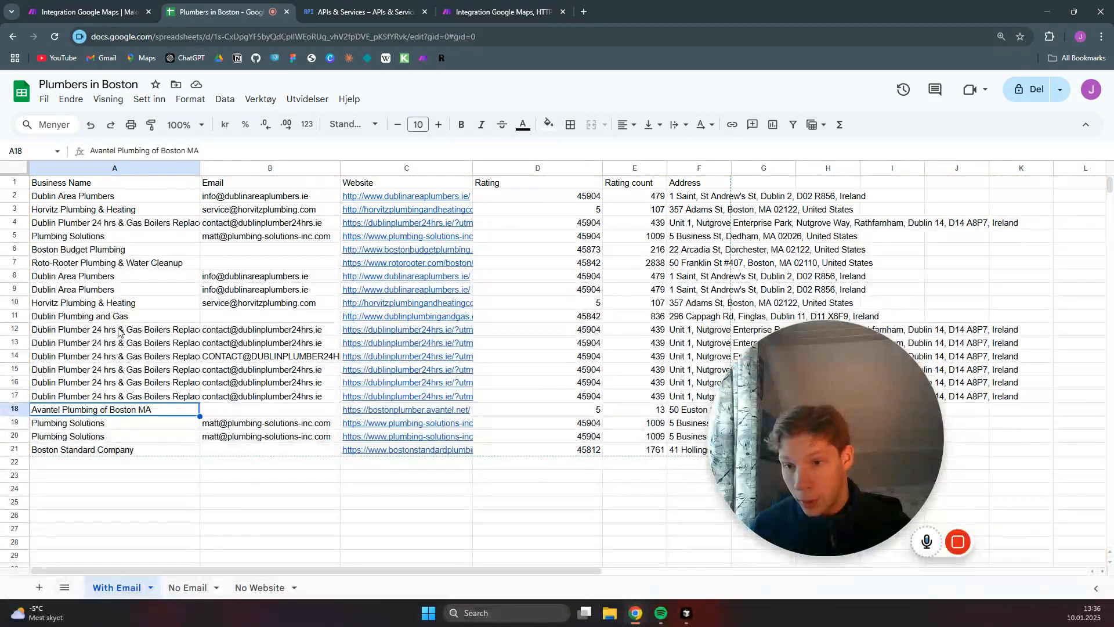
left_click(190, 329)
left_click(245, 332)
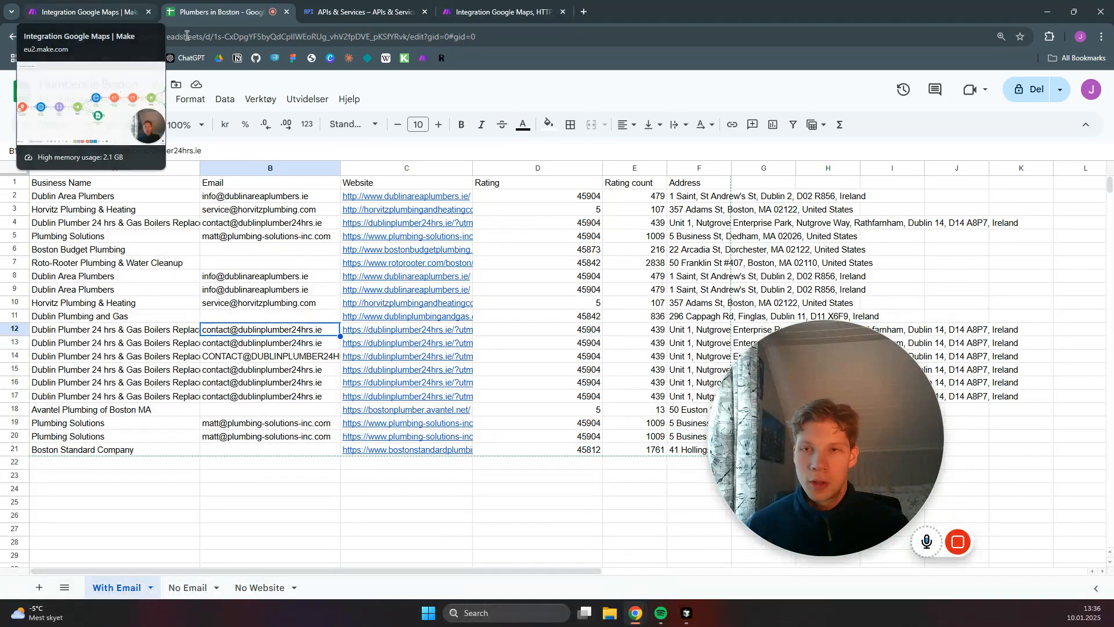
- Return to the Make scenario and insert a router between the Match pattern text parser and the Google Sheets module
left_click(493, 12)
left_click_drag(770, 401, 374, 320)
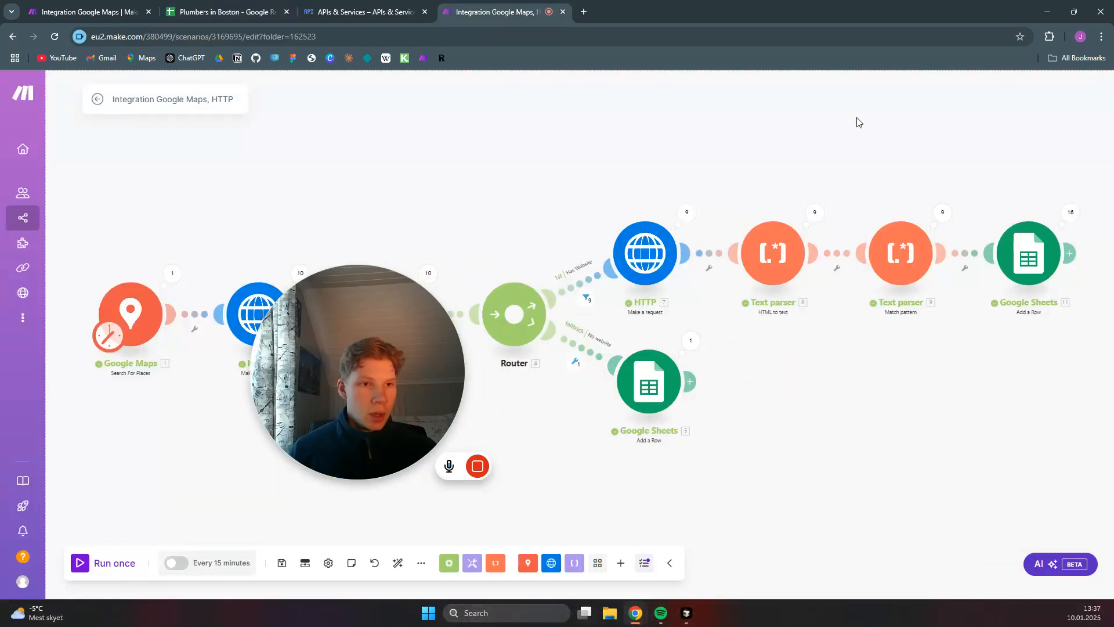
left_click_drag(855, 119, 496, 123)
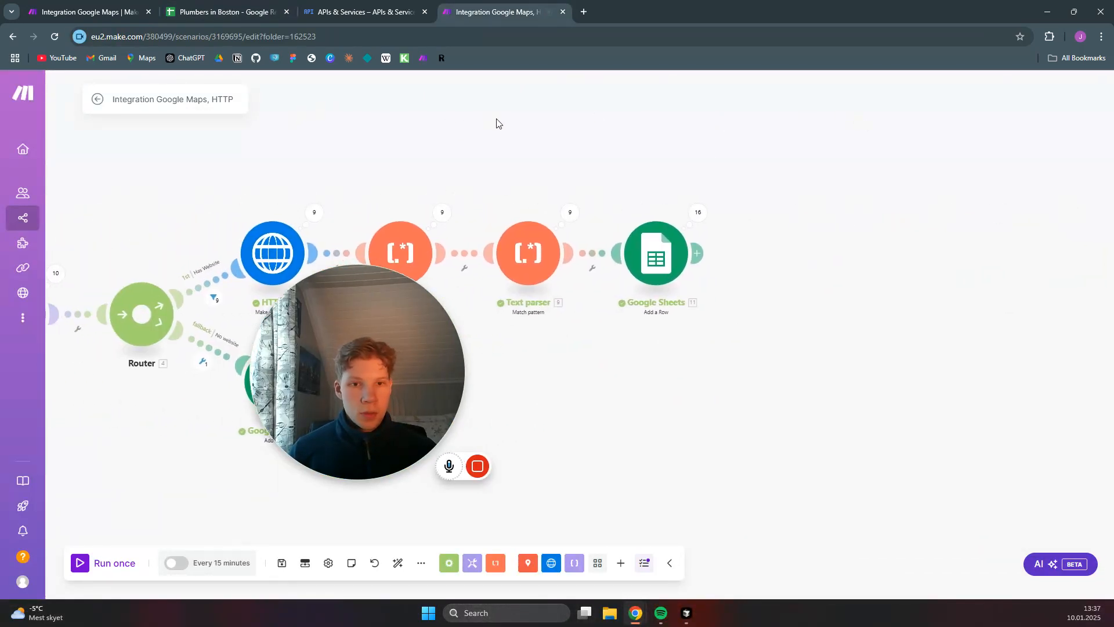
right_click(610, 258)
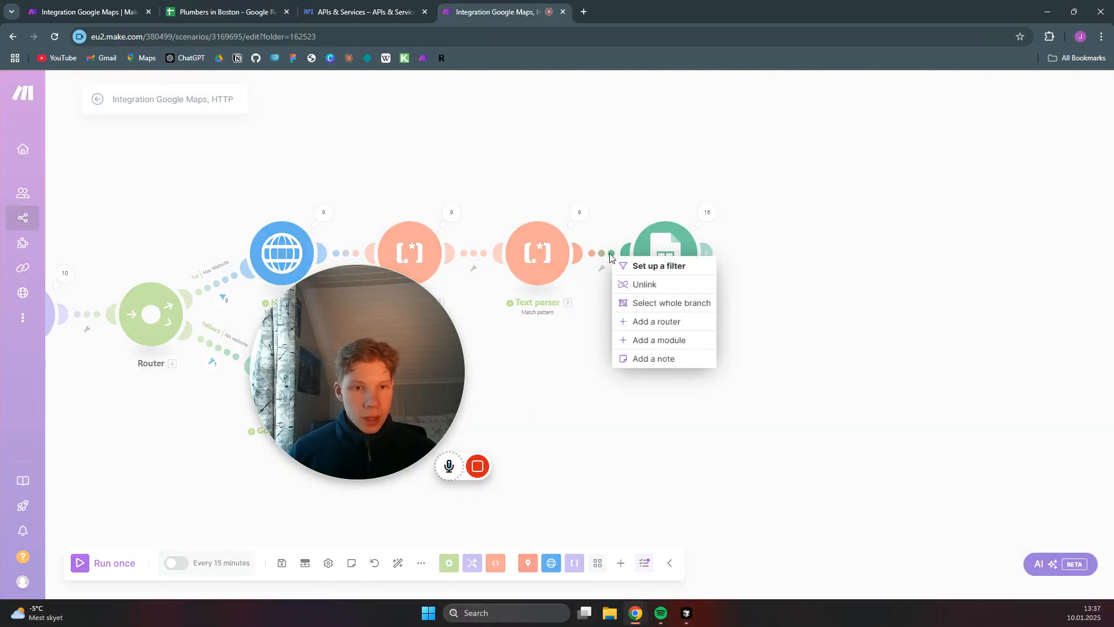
left_click(665, 321)
left_click_drag(425, 365, 360, 475)
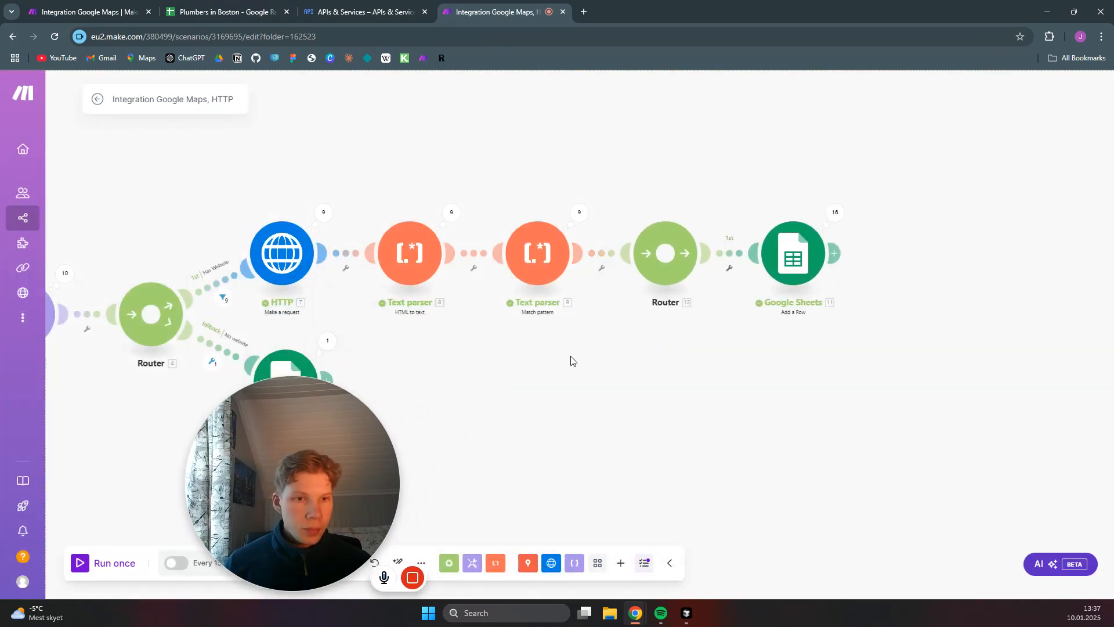
- Filter the new router's route to Google Sheets so the Match pattern module's i value is equal to 1
left_click_drag(726, 142, 571, 143)
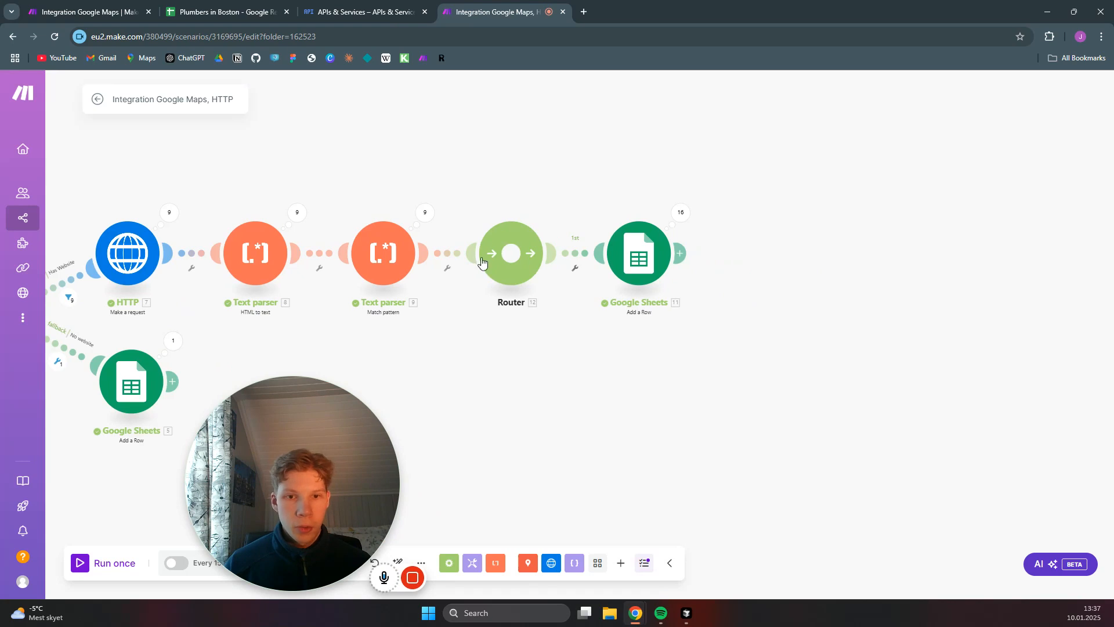
left_click(577, 253)
left_click(665, 282)
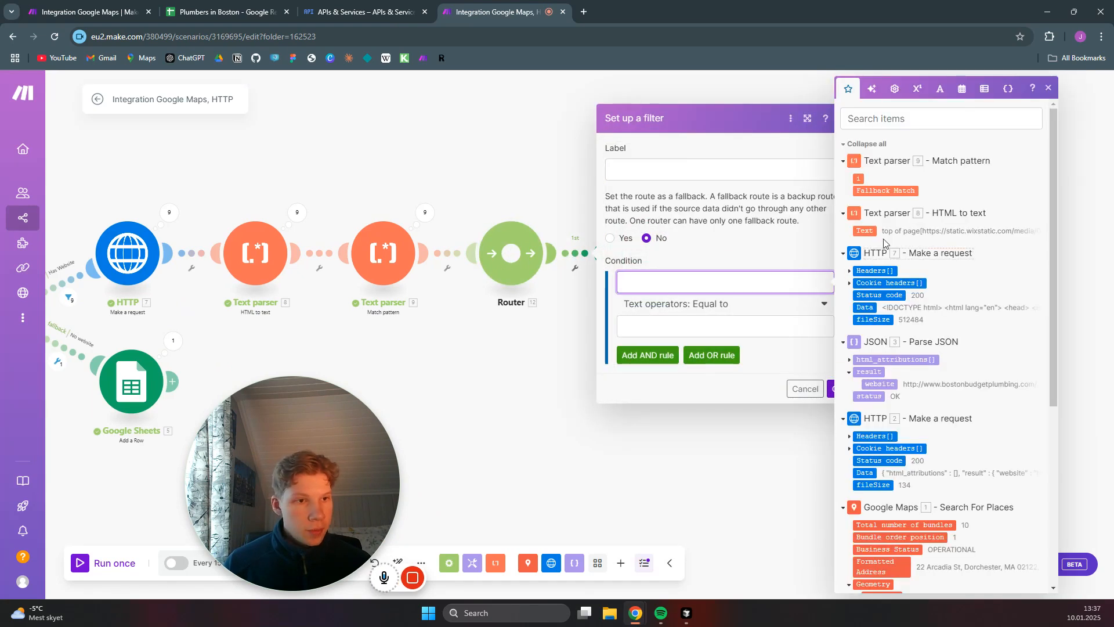
left_click(859, 179)
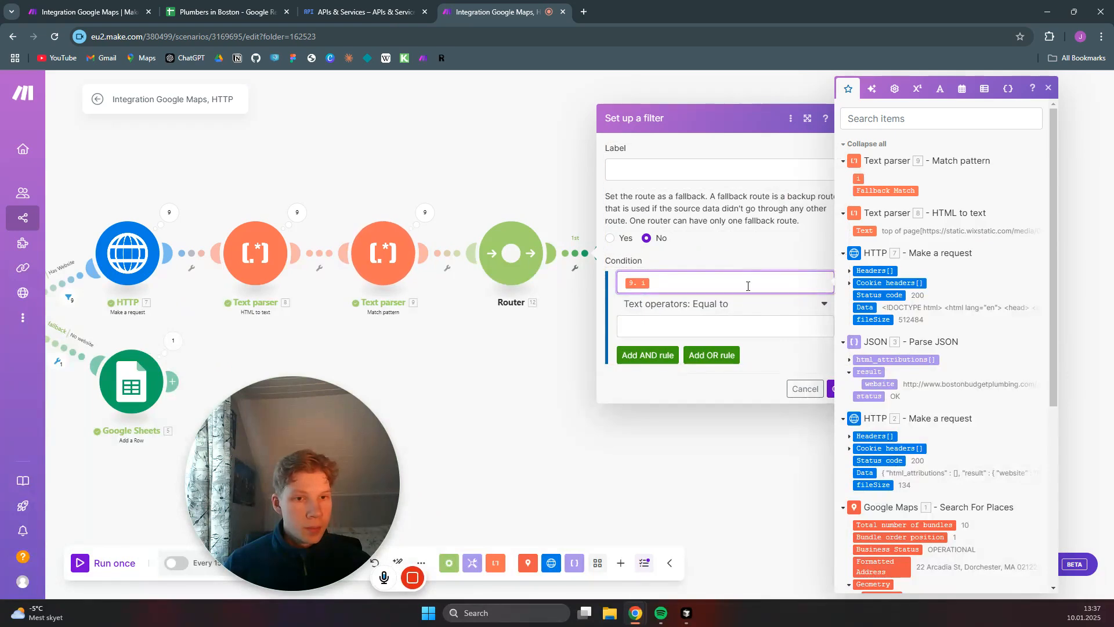
left_click(732, 325)
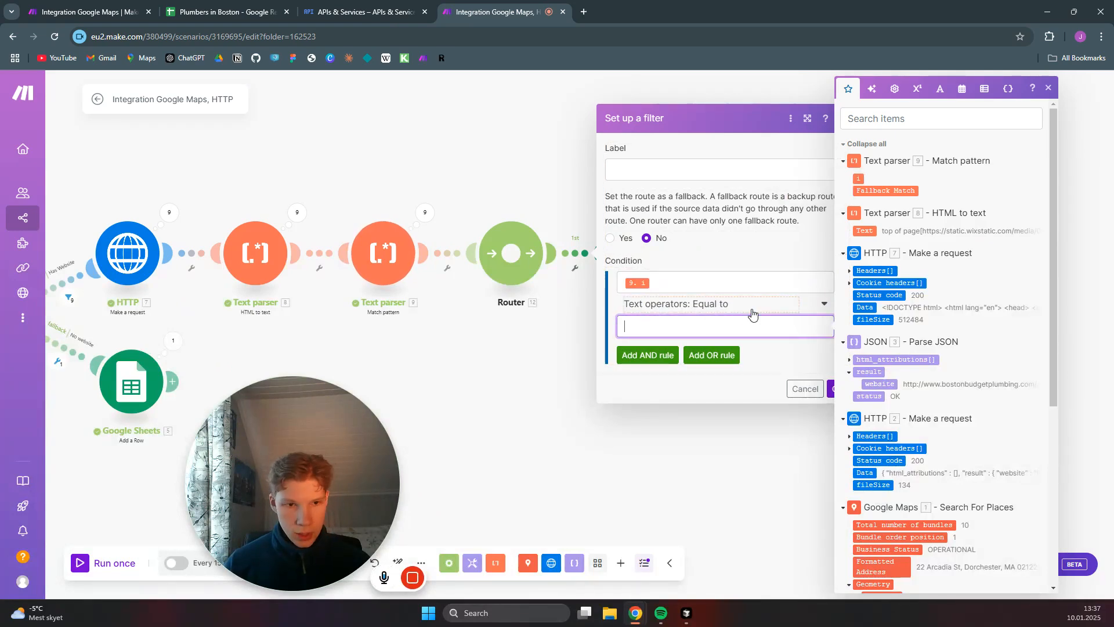
left_click(782, 305)
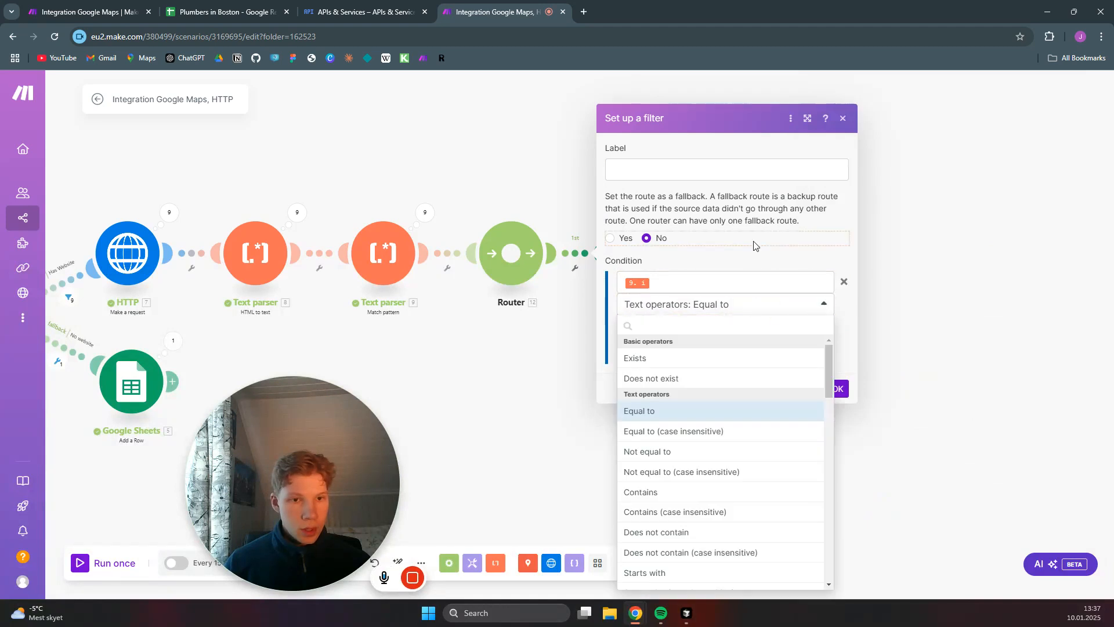
left_click(714, 303)
left_click(701, 325)
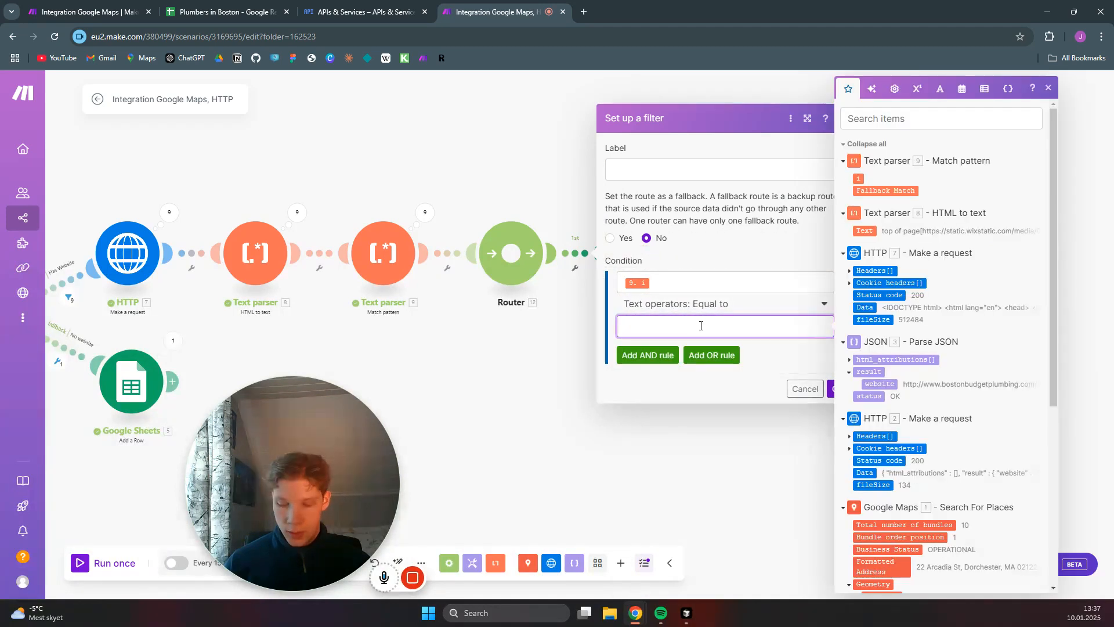
left_click(738, 253)
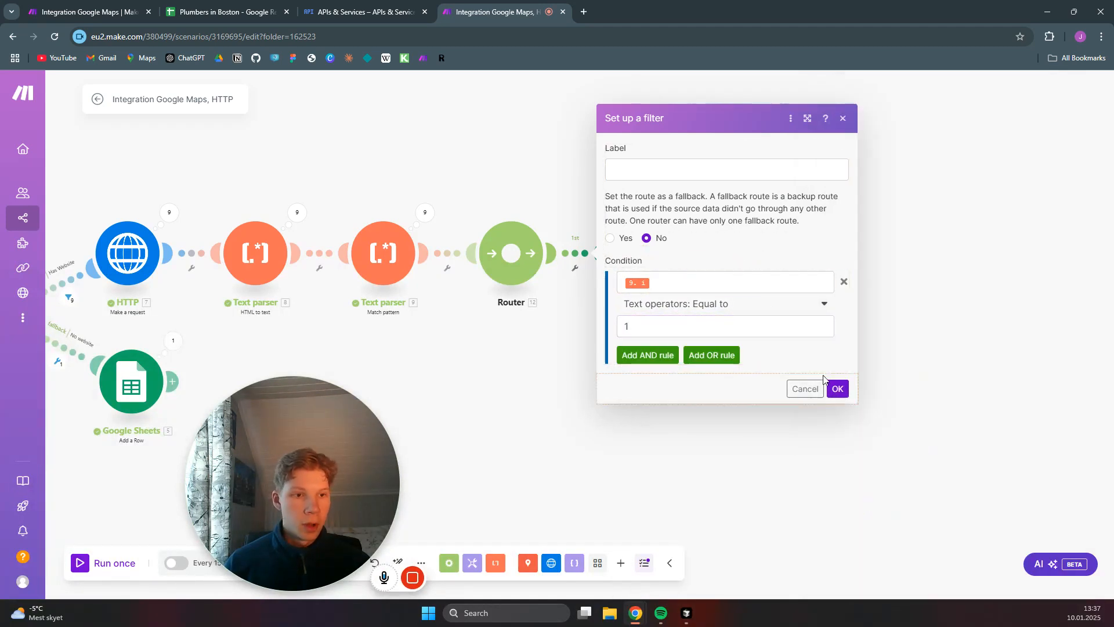
left_click(838, 389)
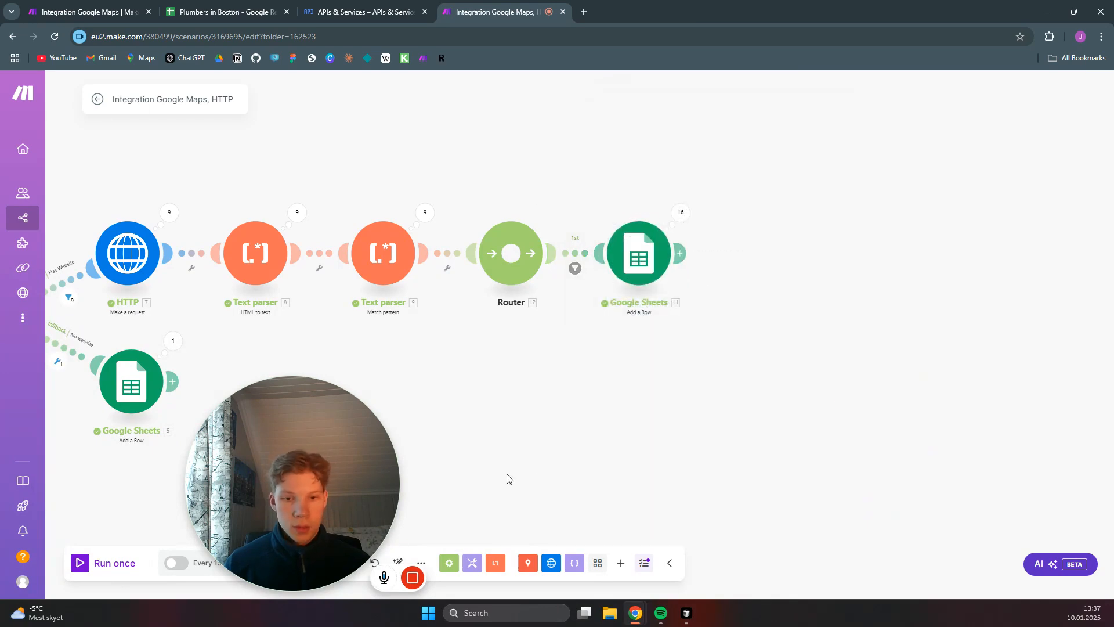
- Run the filtered scenario once and review the rows it appends to the With Email sheet, comparing them with the earlier rows lacking emails
left_click(107, 564)
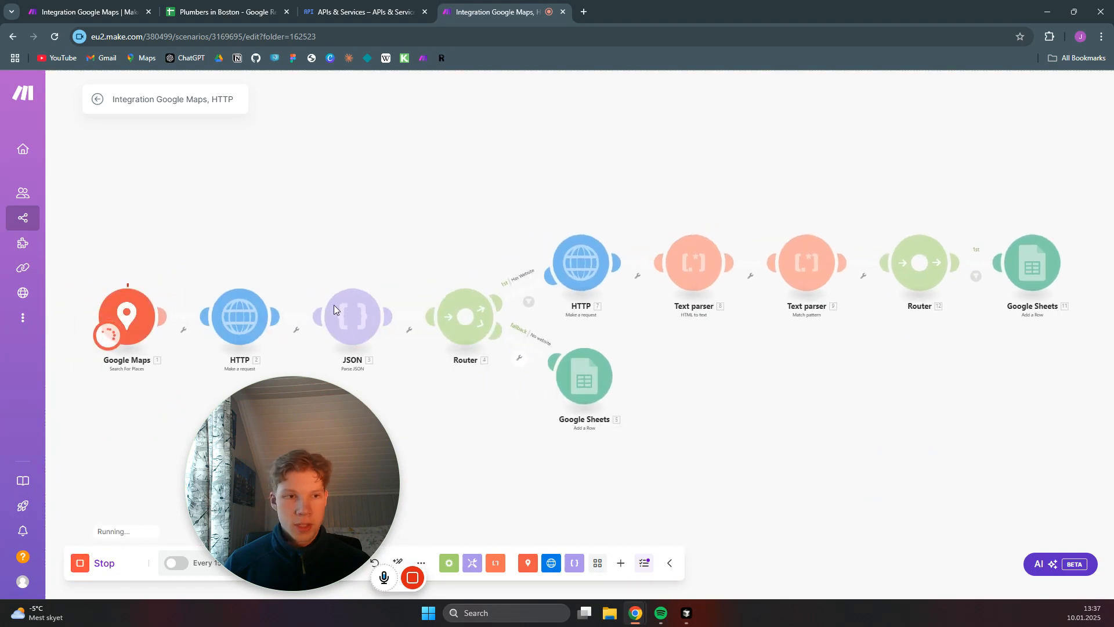
left_click(218, 10)
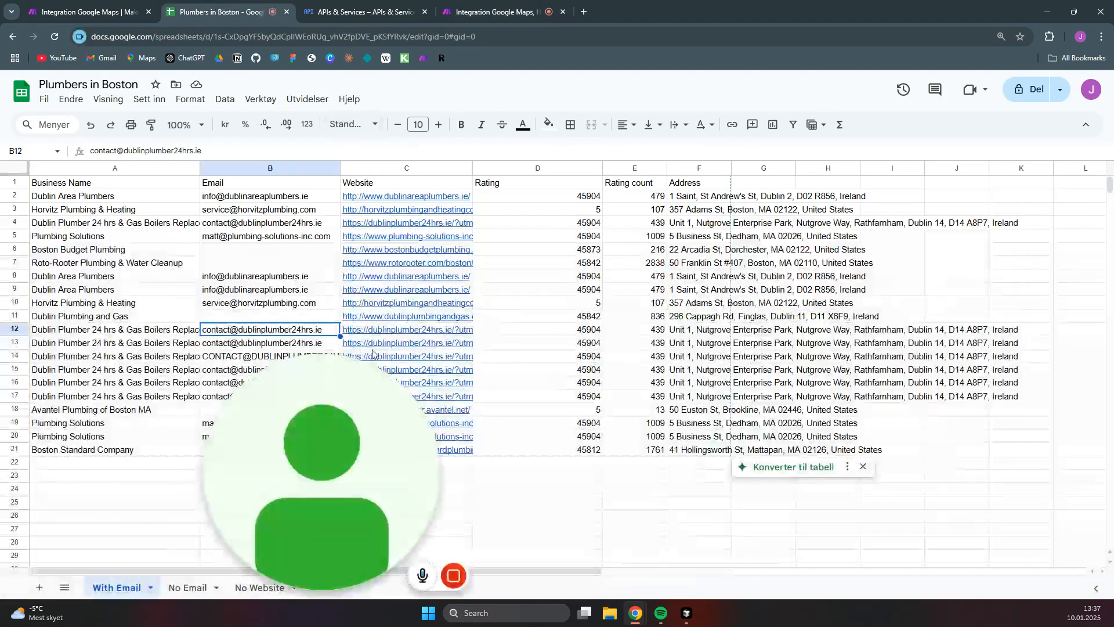
left_click_drag(399, 443, 949, 447)
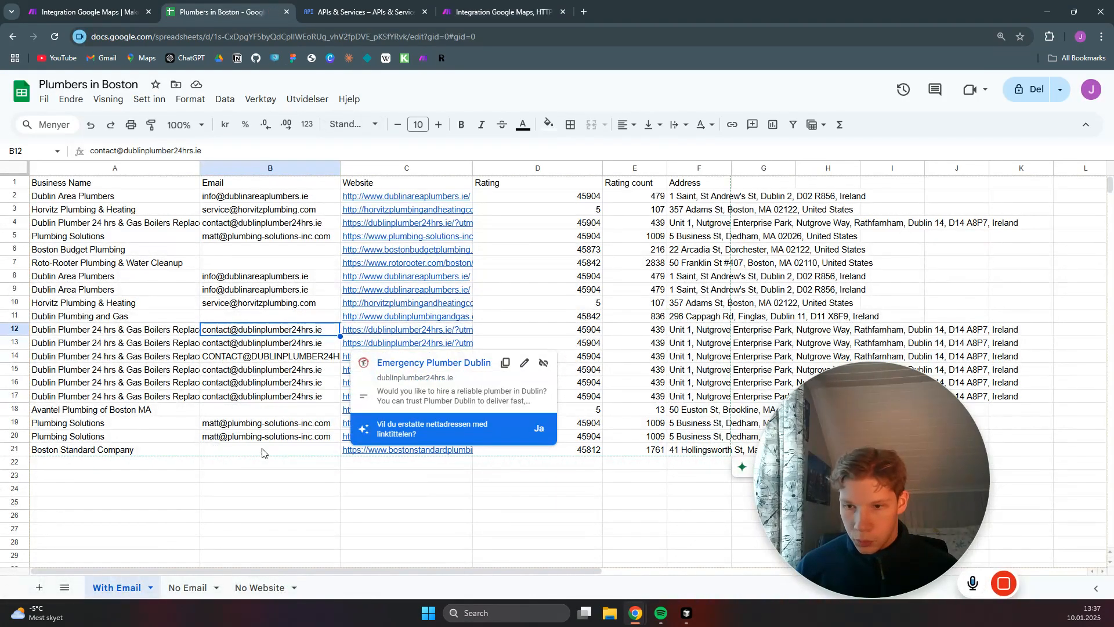
left_click(259, 475)
scroll(267, 407, "down", 3)
scroll(417, 321, "up", 1)
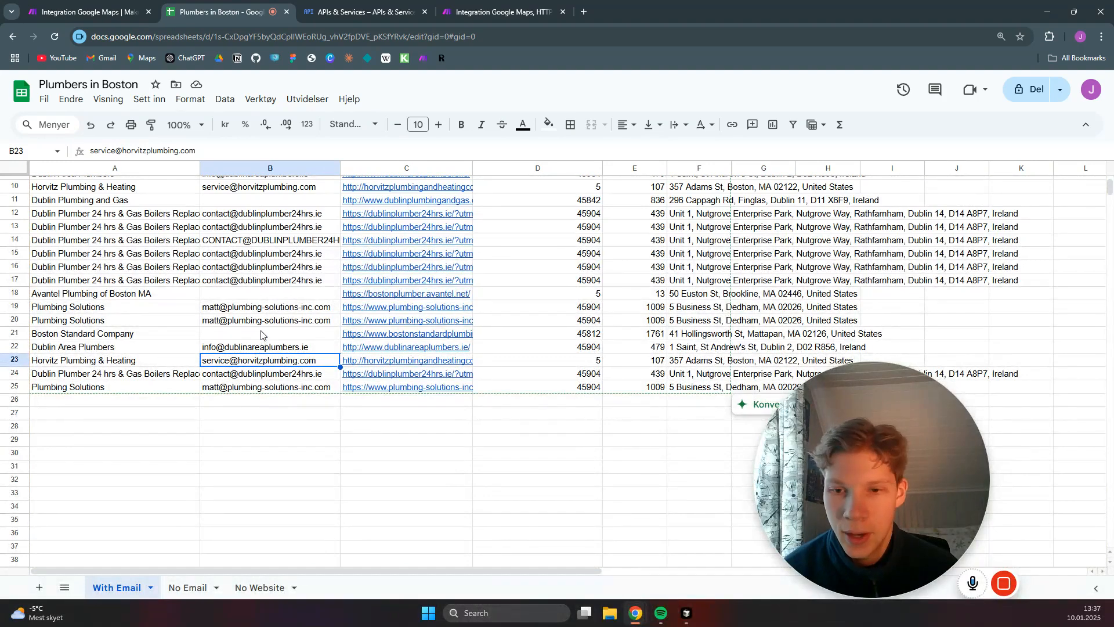
left_click(185, 297)
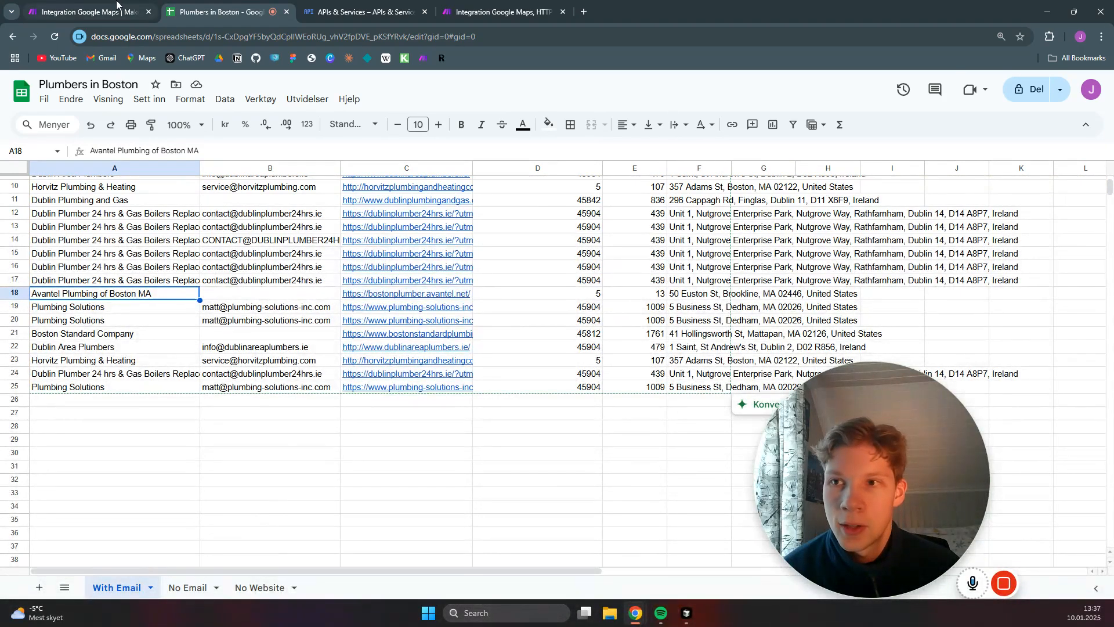
- In the Make scenario, add a second route to the new router and set it as the fallback route labelled No Email
left_click(499, 11)
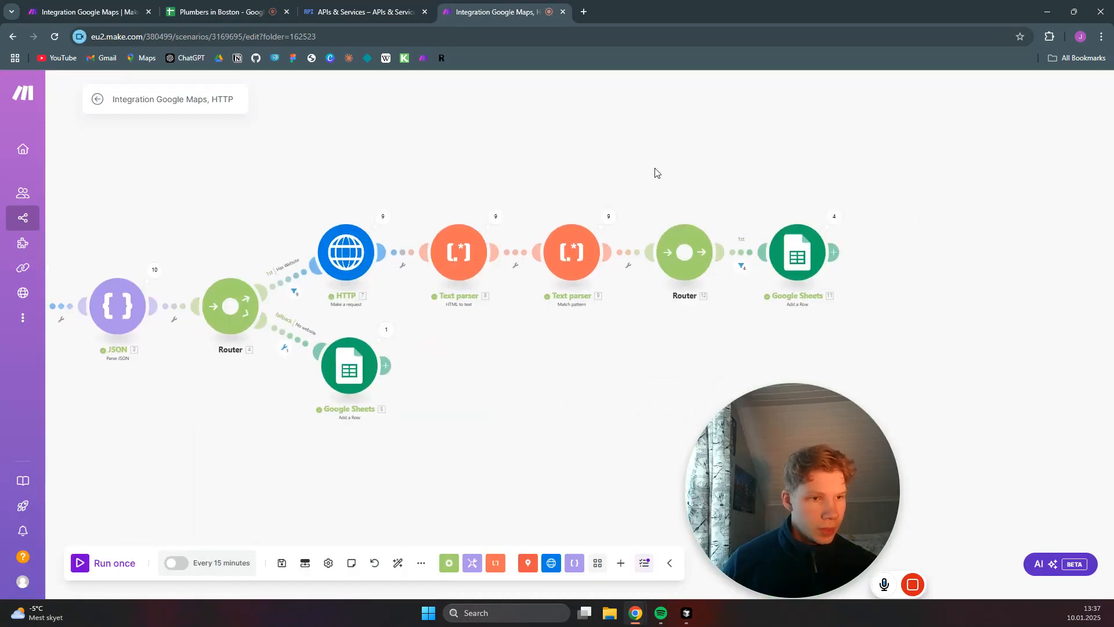
mouse_move(795, 455)
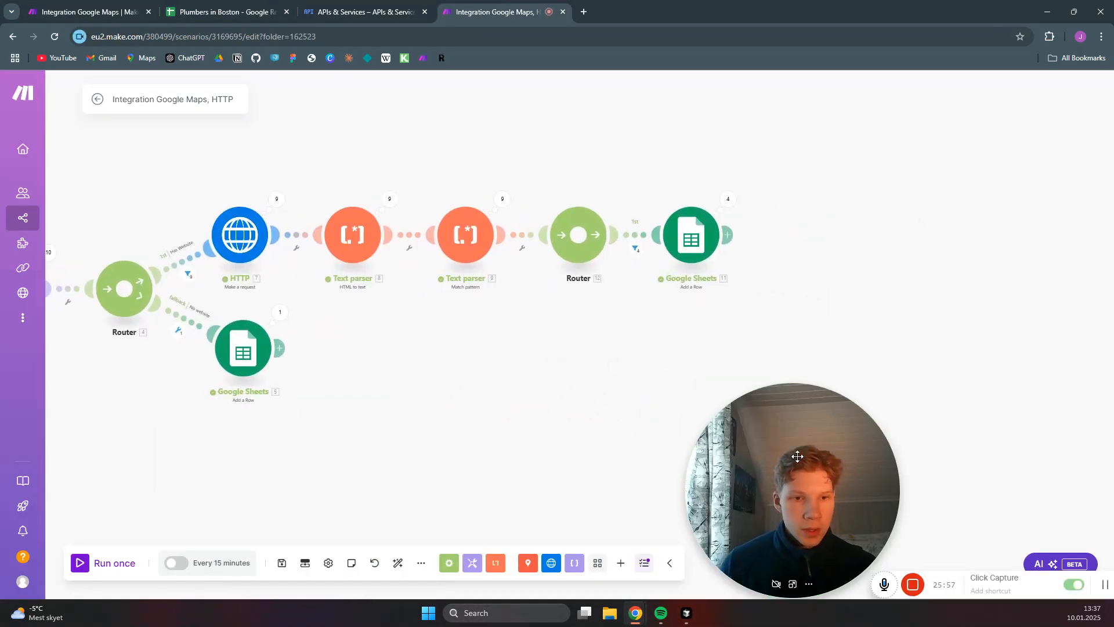
left_click_drag(795, 455, 369, 466)
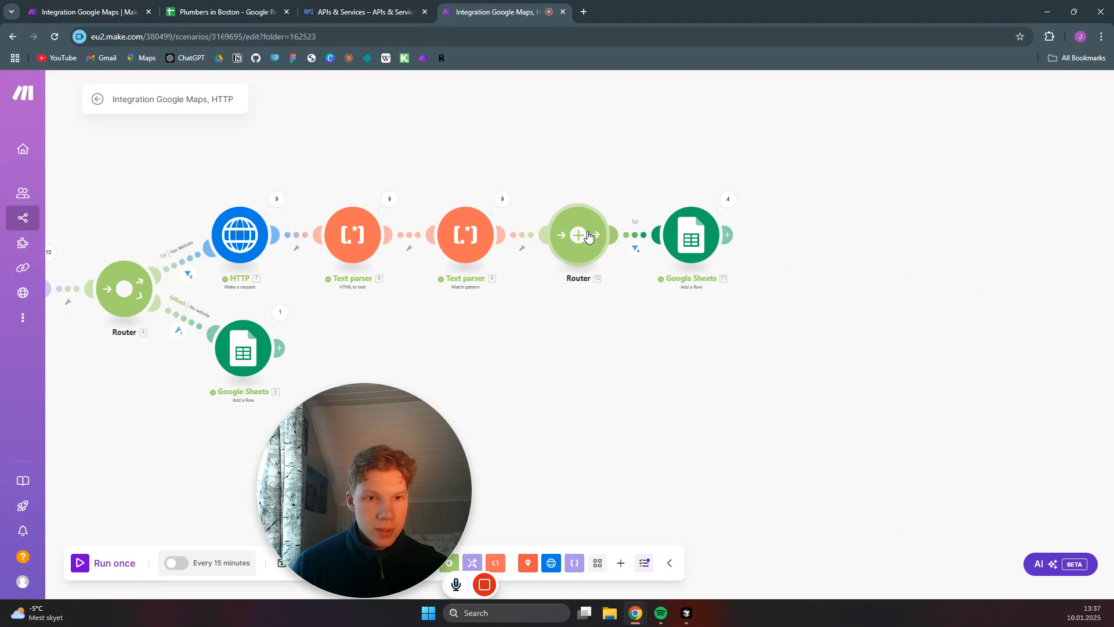
left_click(587, 244)
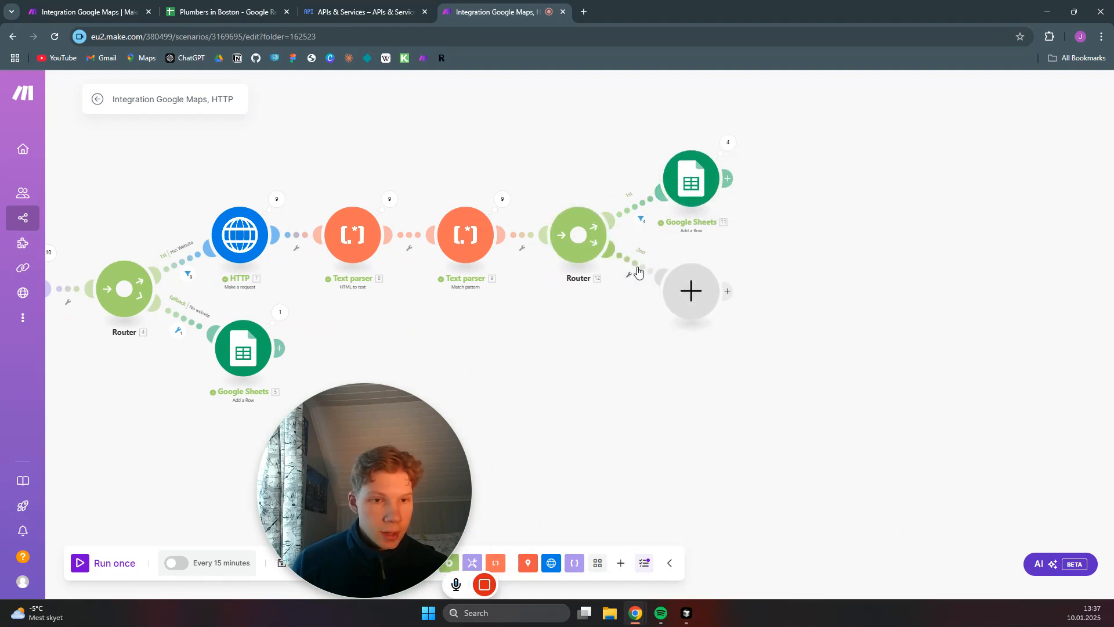
left_click(640, 268)
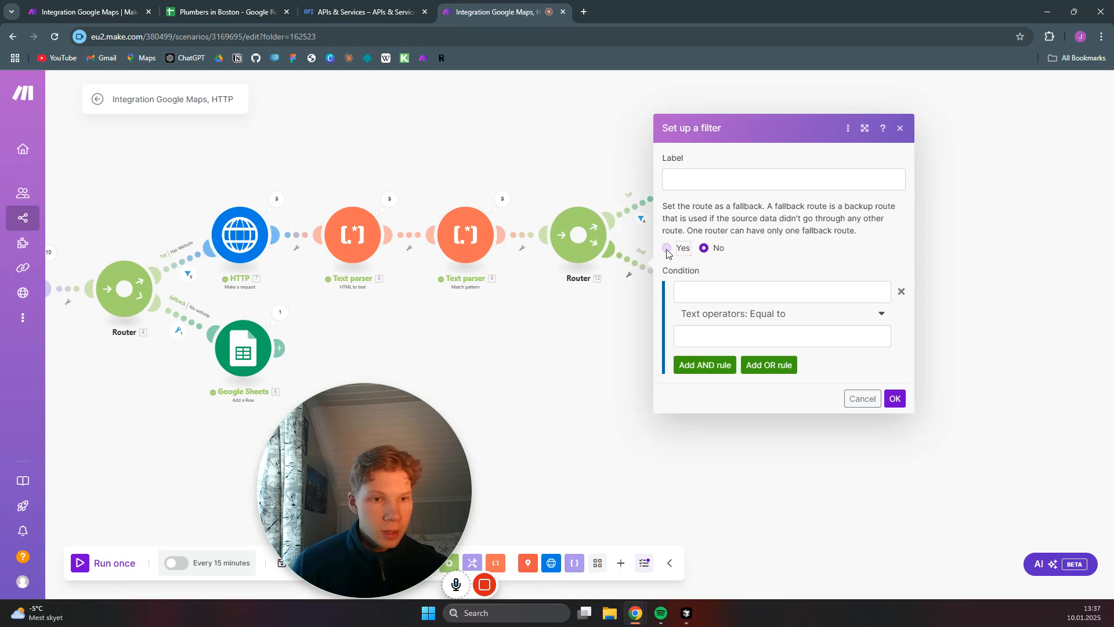
left_click(667, 248)
left_click(702, 180)
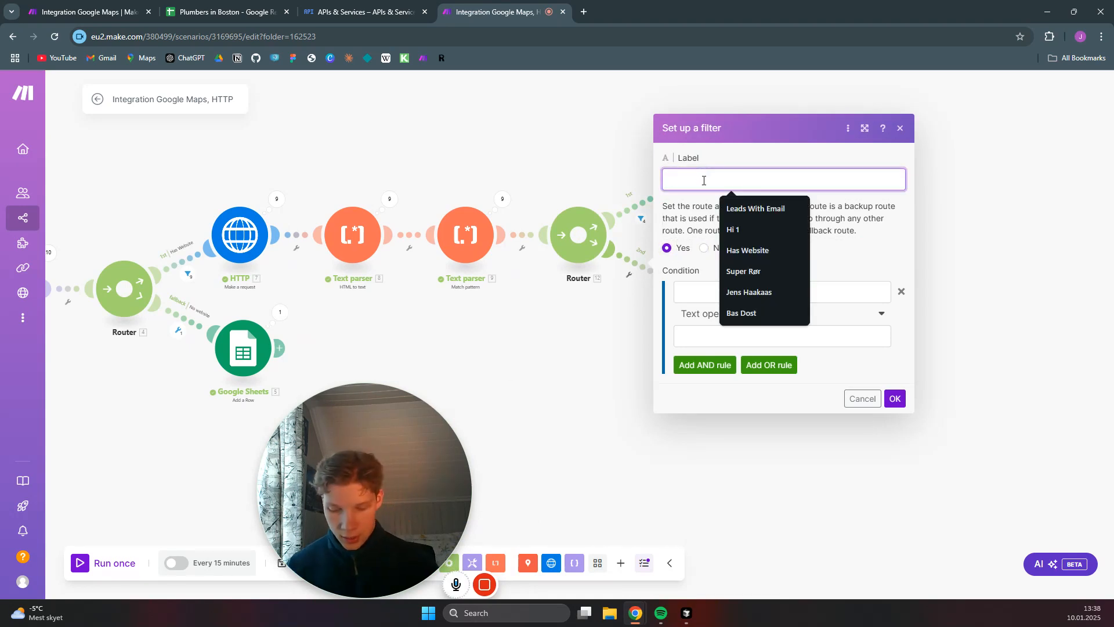
type("No Email")
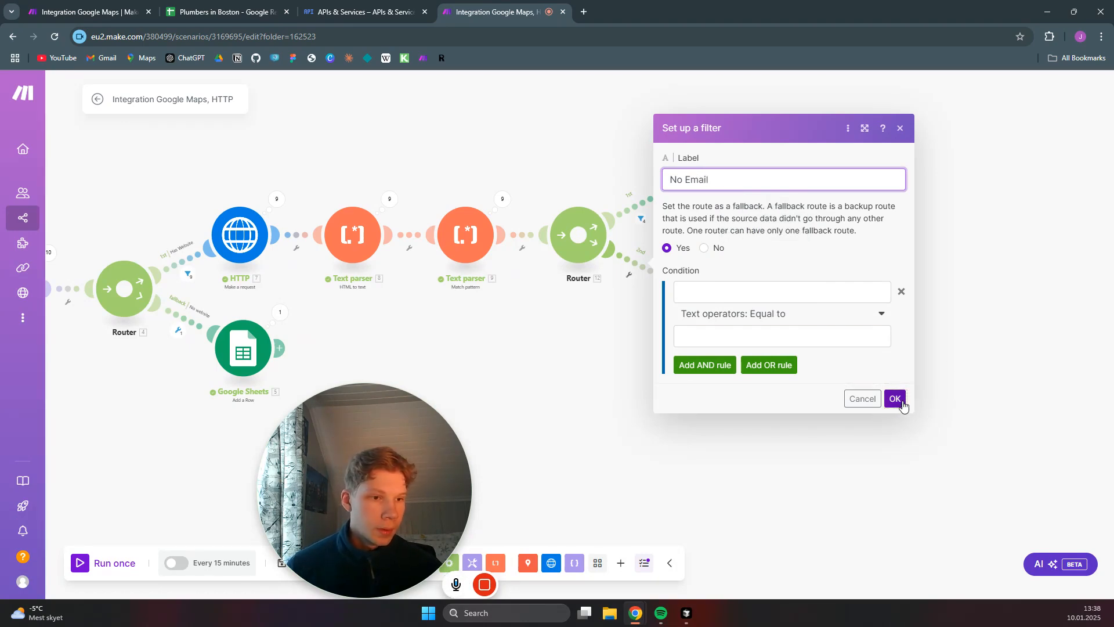
left_click(894, 398)
- Label the filter on the second router's first route Has email
left_click(652, 219)
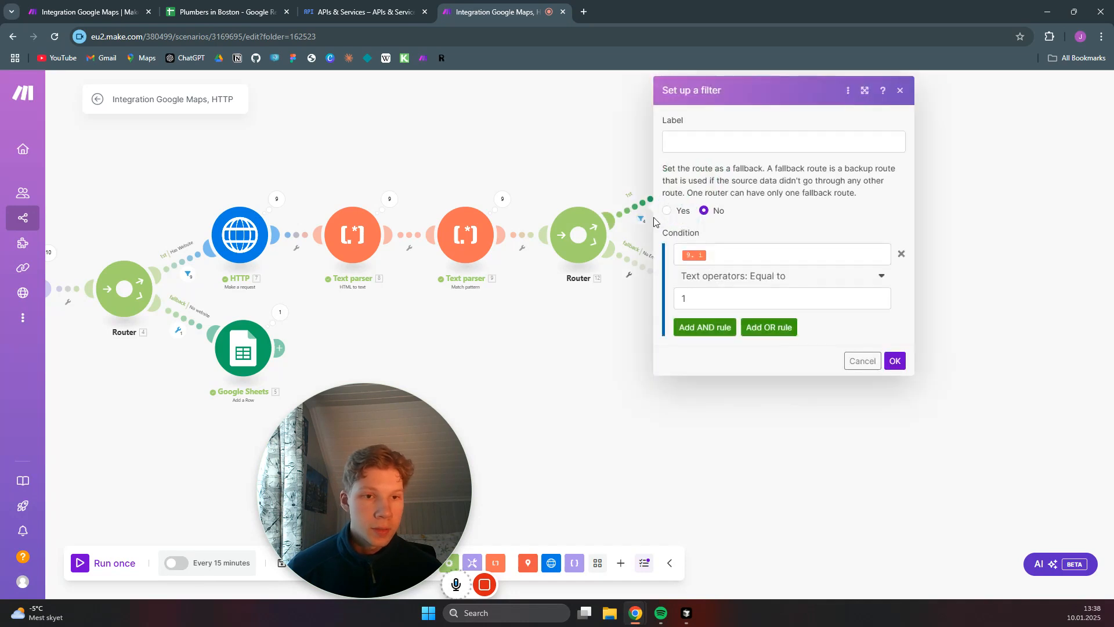
left_click(725, 145)
type("Hass")
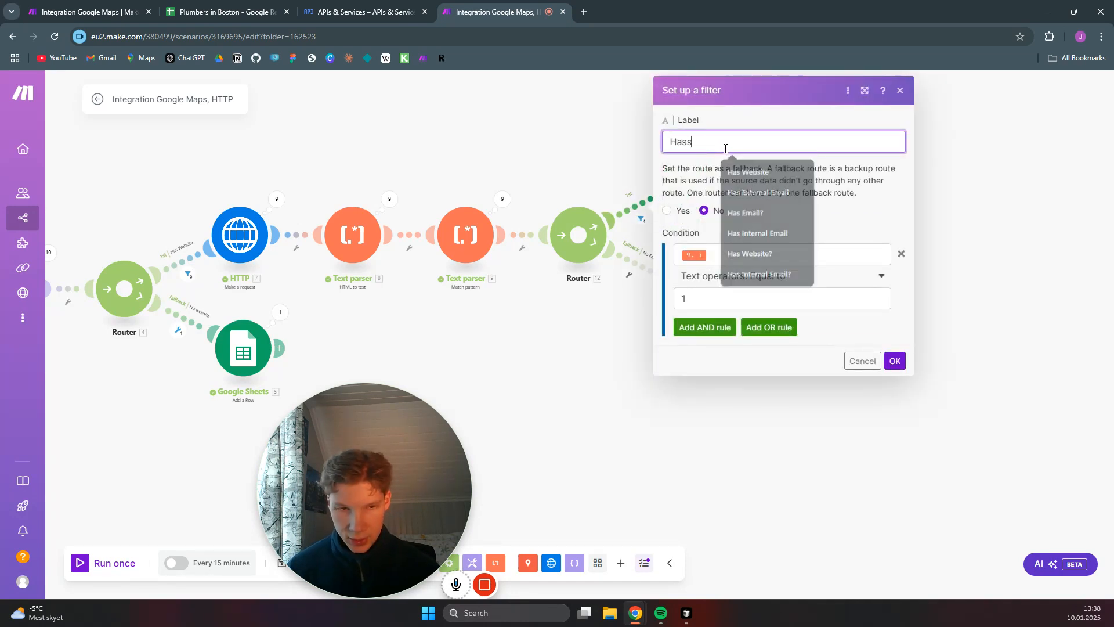
key("BackSpace")
key("BackSpace")
type("email")
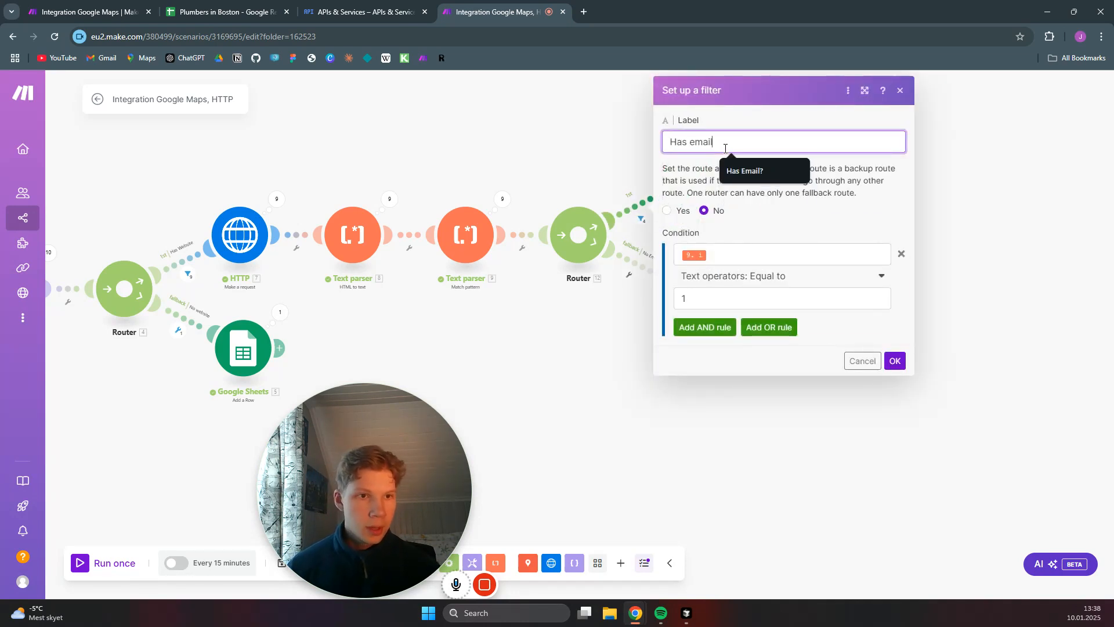
left_click(894, 361)
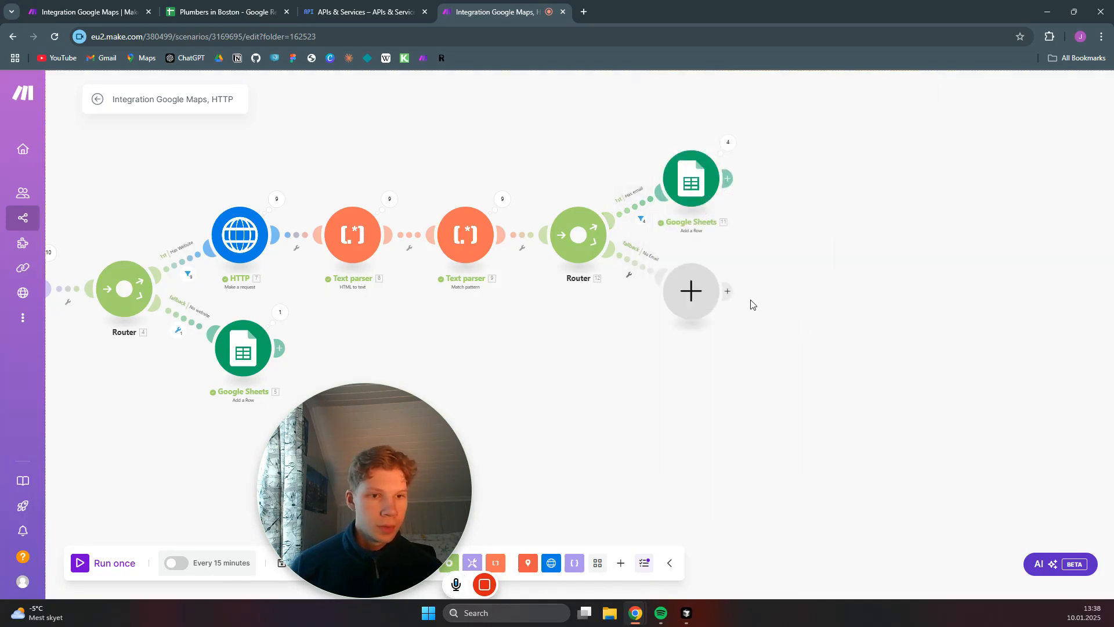
- Add a Google Sheets Add a Row module to the second router's No Email route
left_click(690, 293)
left_click(785, 351)
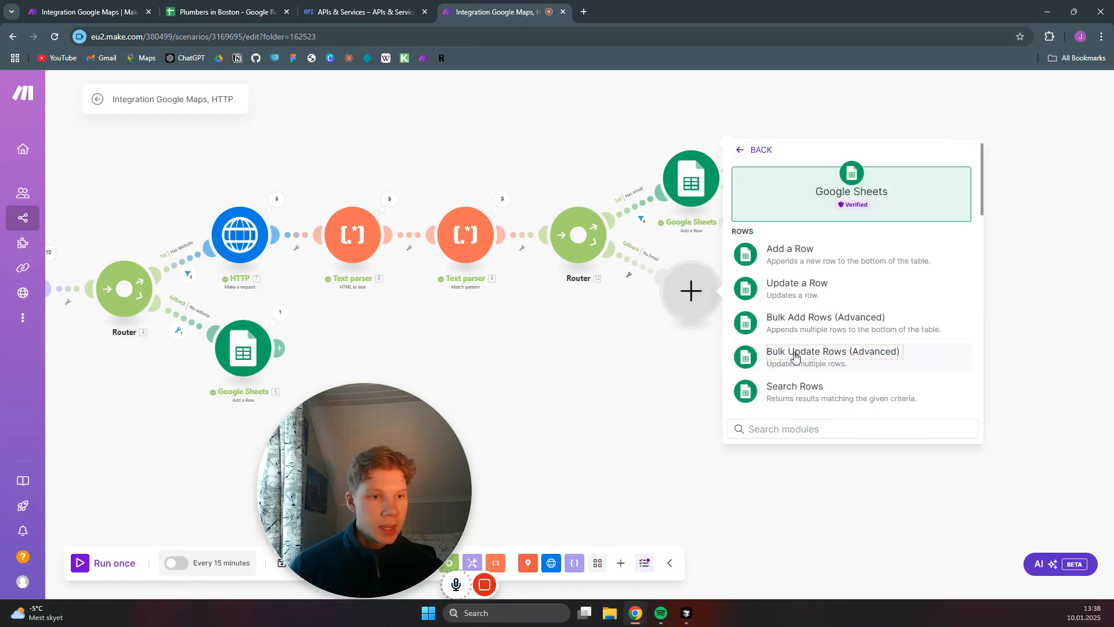
left_click(782, 256)
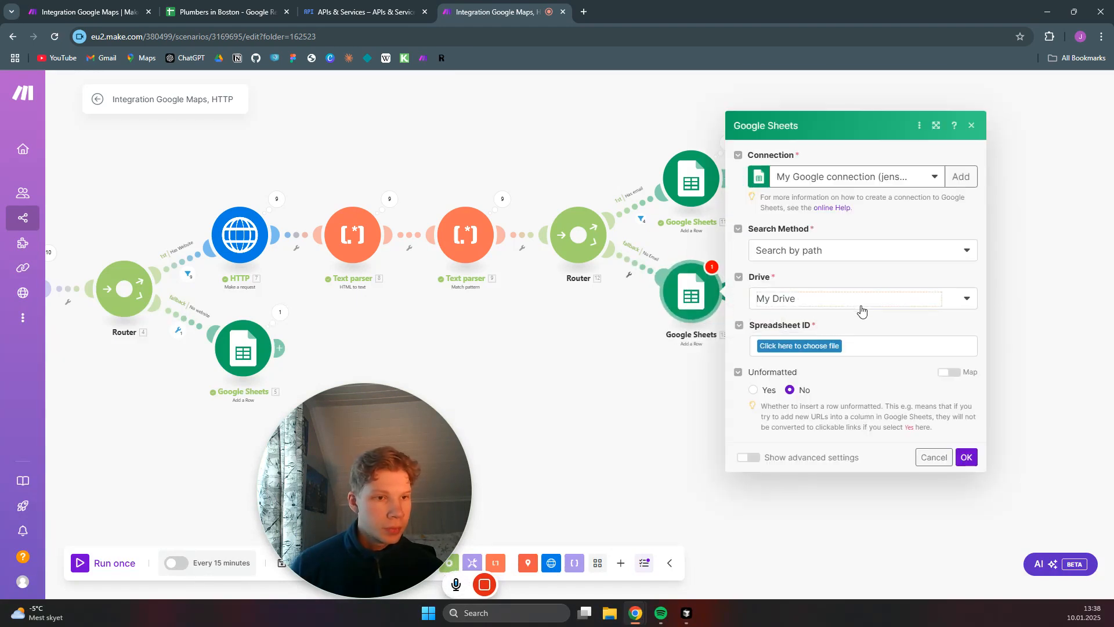
- Point the new Google Sheets module to the No Email sheet of Plumbers in Boston in the Tutorials folder
left_click(824, 348)
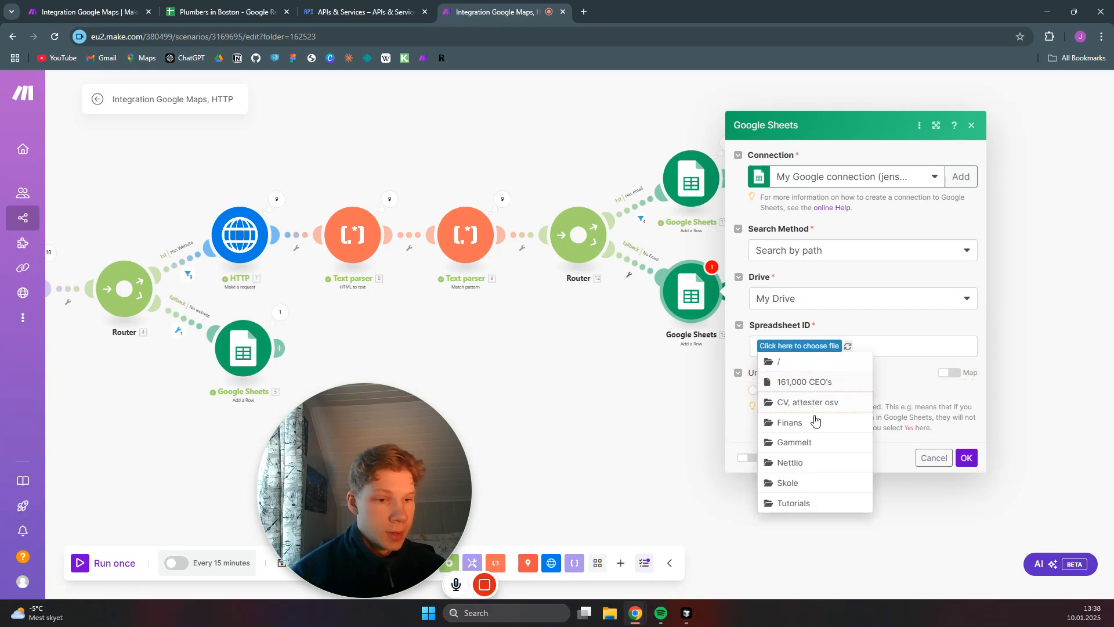
left_click(796, 503)
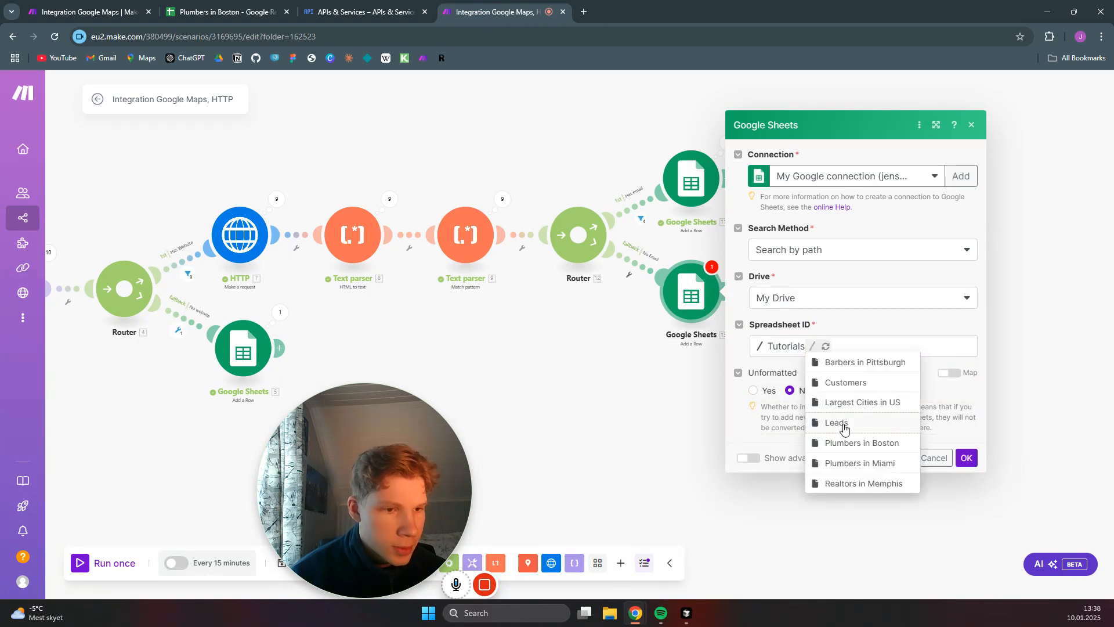
left_click(858, 444)
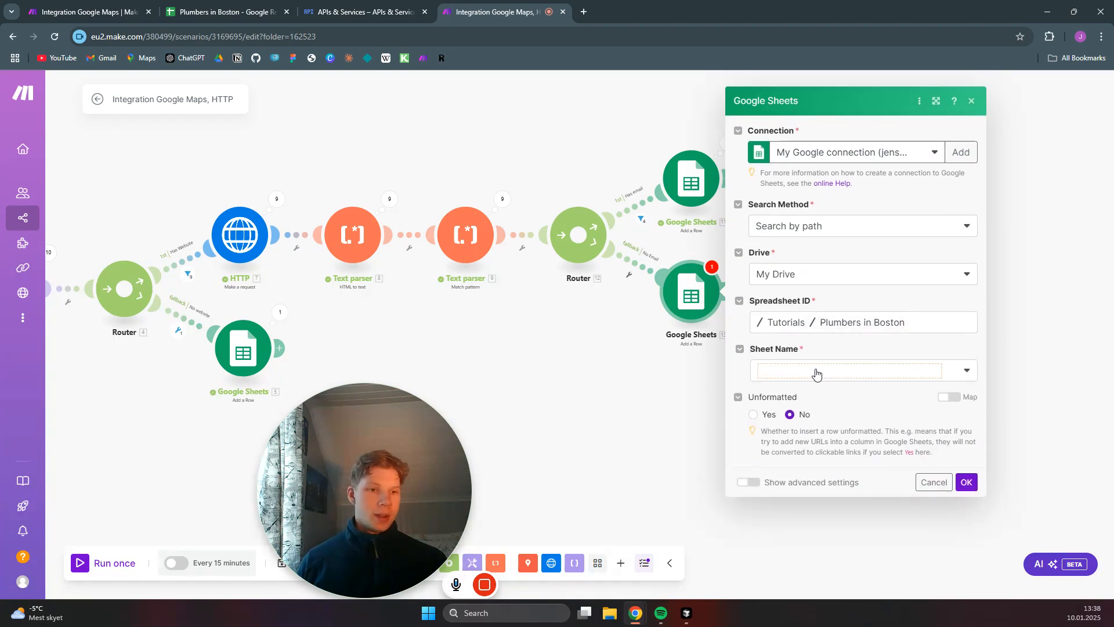
left_click(815, 370)
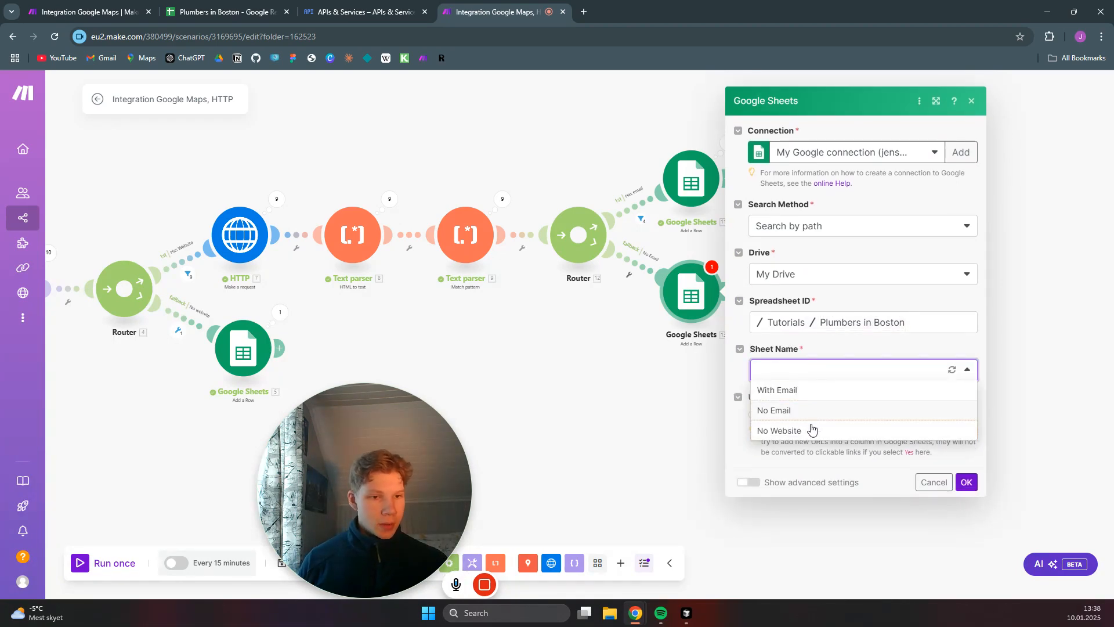
left_click(806, 412)
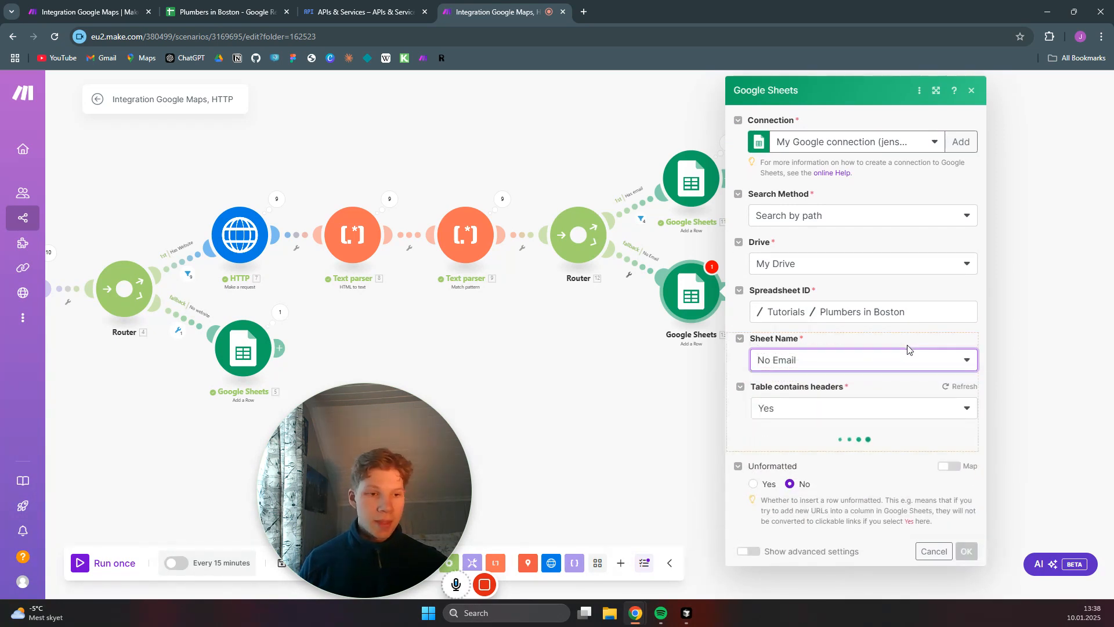
- Map Business Name to the Google Maps Name and Website to the Parse JSON result's website
scroll(888, 355, "down", 3)
left_click(828, 299)
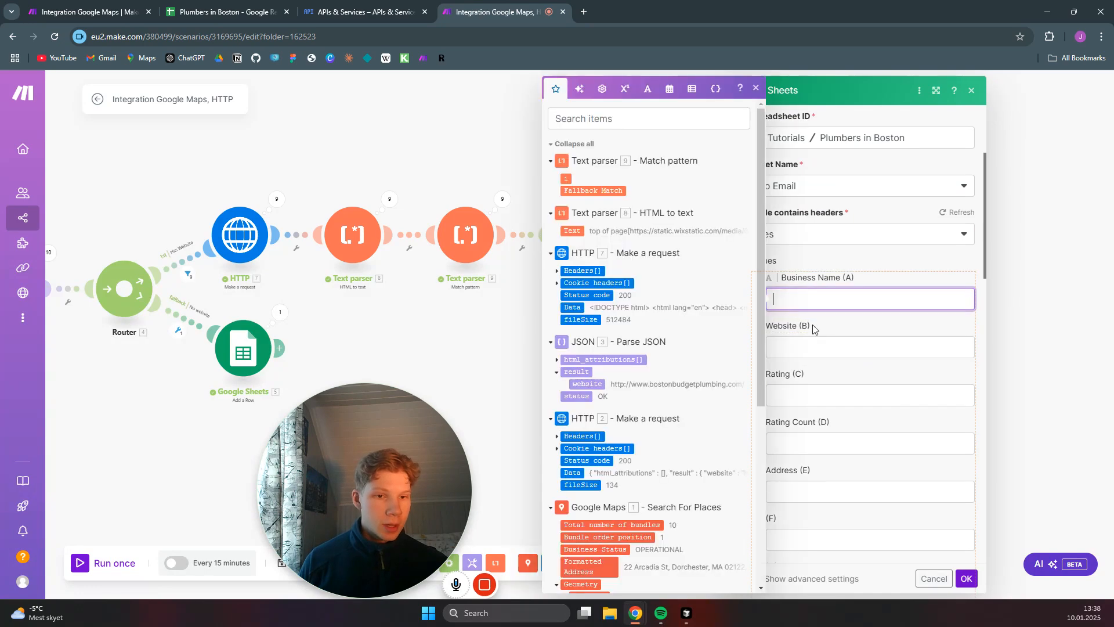
scroll(592, 410, "down", 4)
left_click(580, 434)
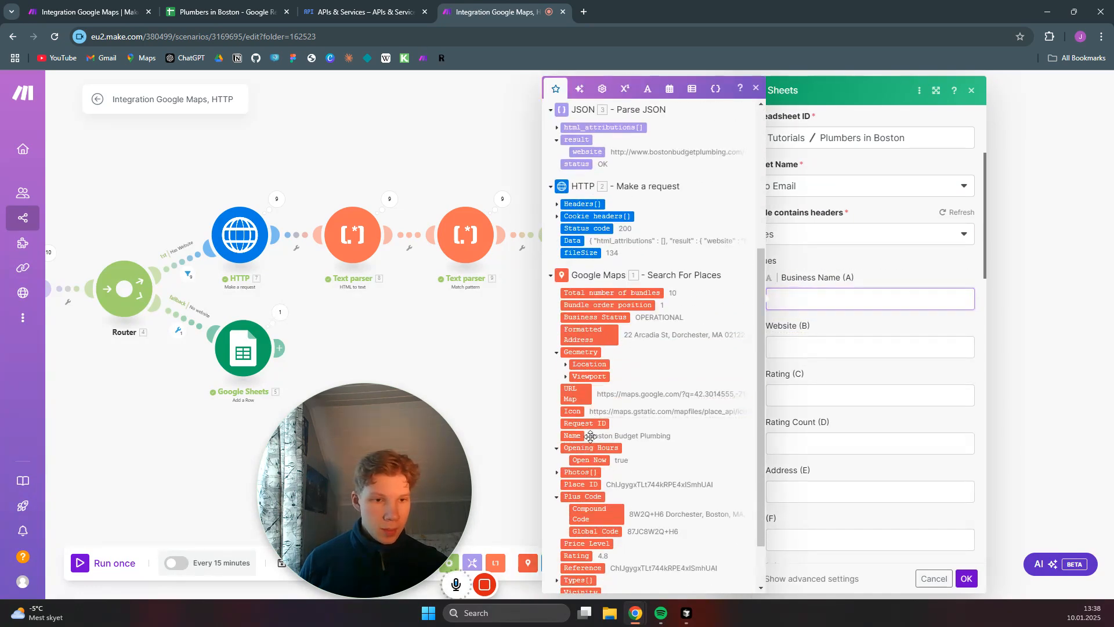
left_click(776, 348)
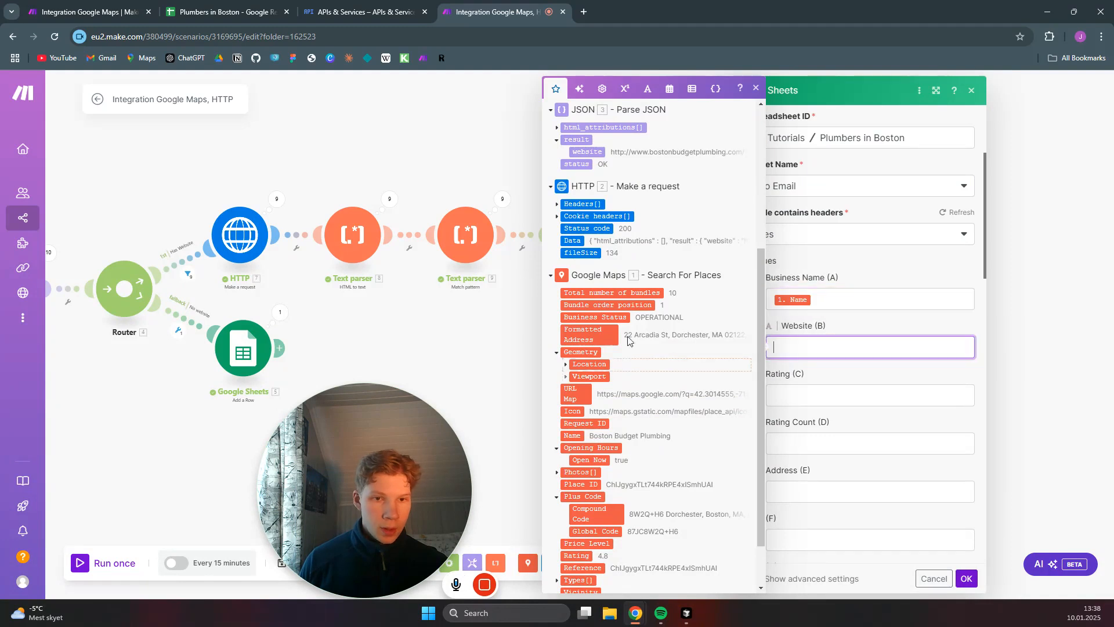
left_click(597, 151)
- Map Rating to Rating, Rating Count to User Ratings Total and Address to Formatted Address, and save the module settings
left_click(853, 395)
scroll(590, 489, "down", 1)
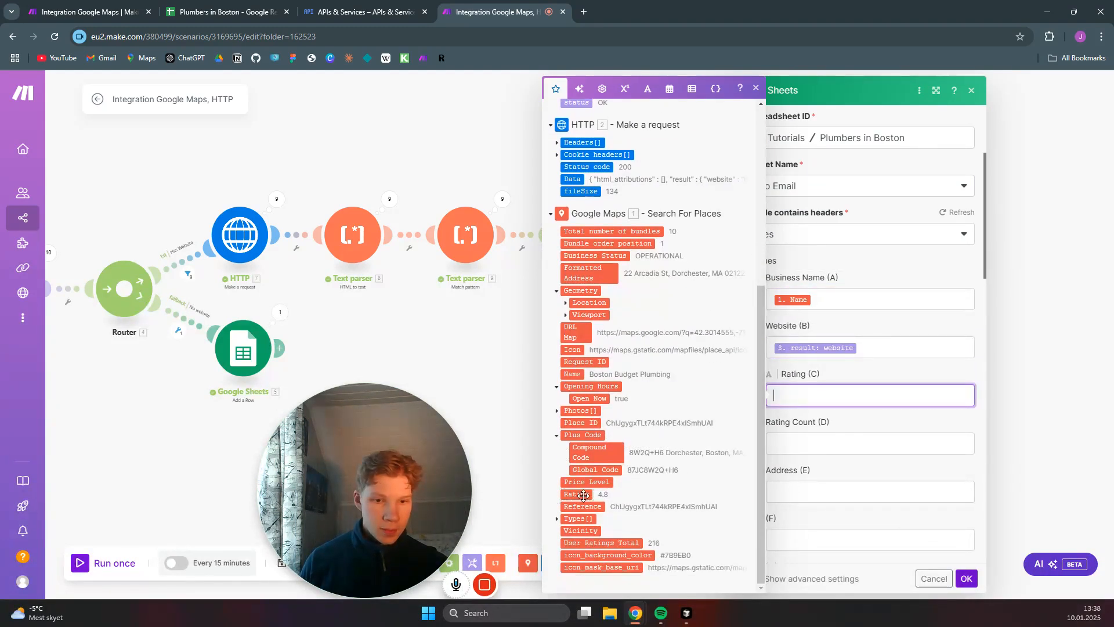
left_click(583, 495)
left_click(836, 444)
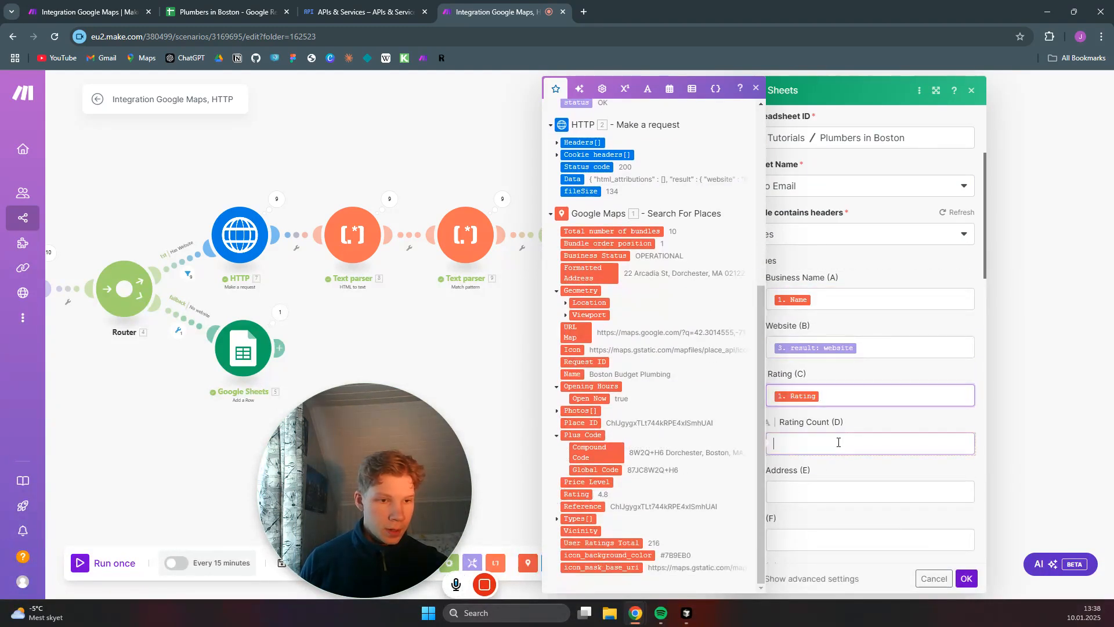
left_click(618, 543)
left_click(818, 494)
left_click(608, 283)
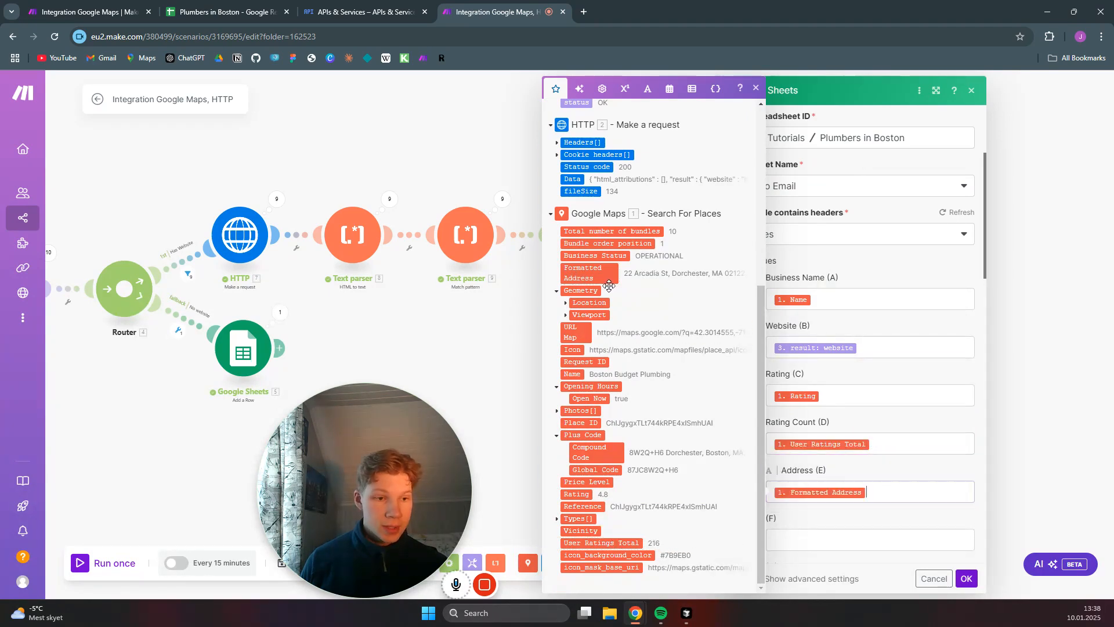
left_click(966, 578)
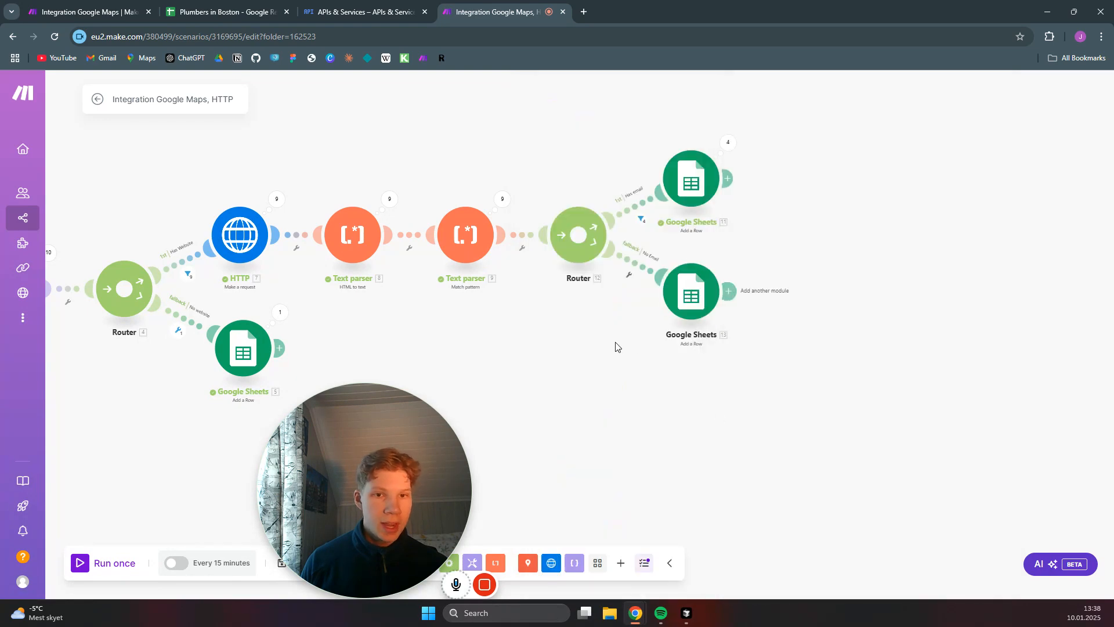
- Switch to the Plumbers in Boston spreadsheet and clear rows 2 to 25 of the With Email sheet
left_click_drag(615, 347, 952, 289)
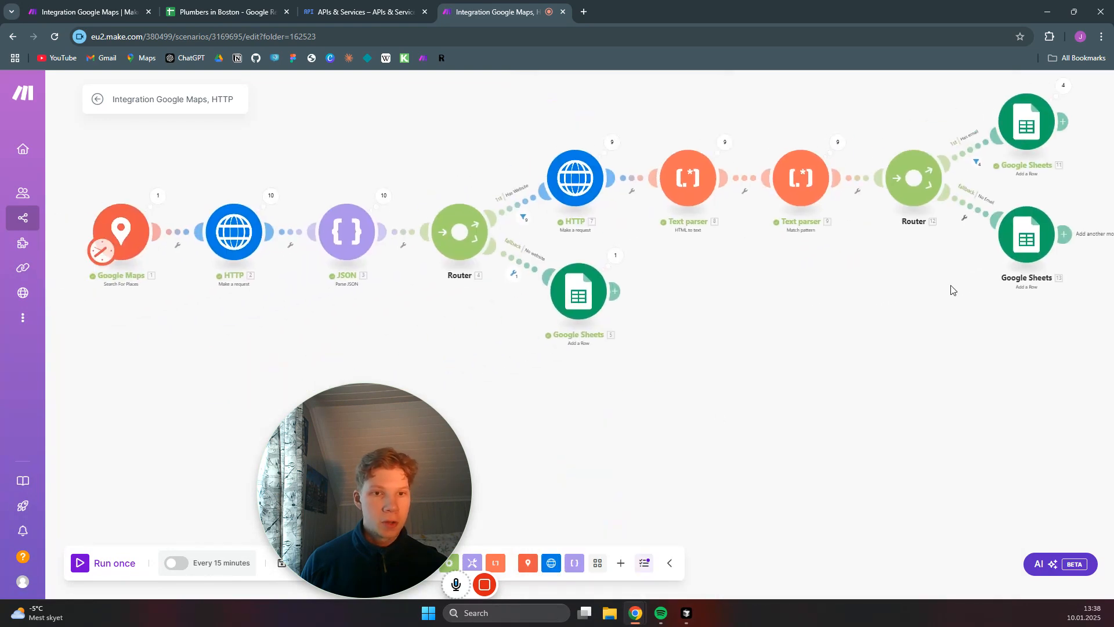
left_click(220, 12)
scroll(49, 278, "up", 3)
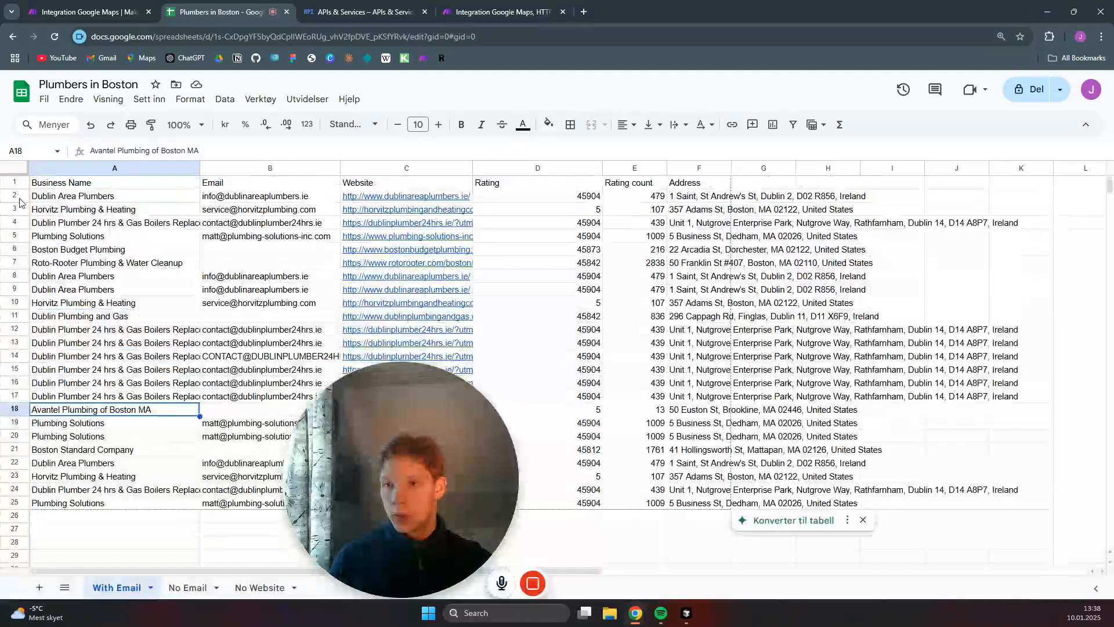
left_click_drag(15, 196, 7, 502)
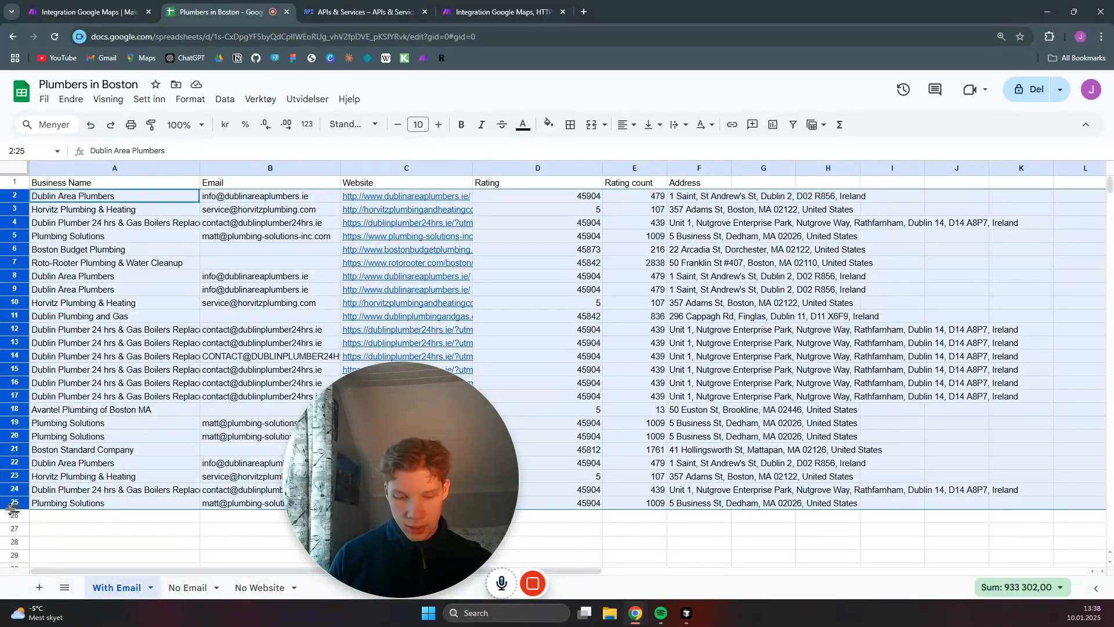
key("Delete")
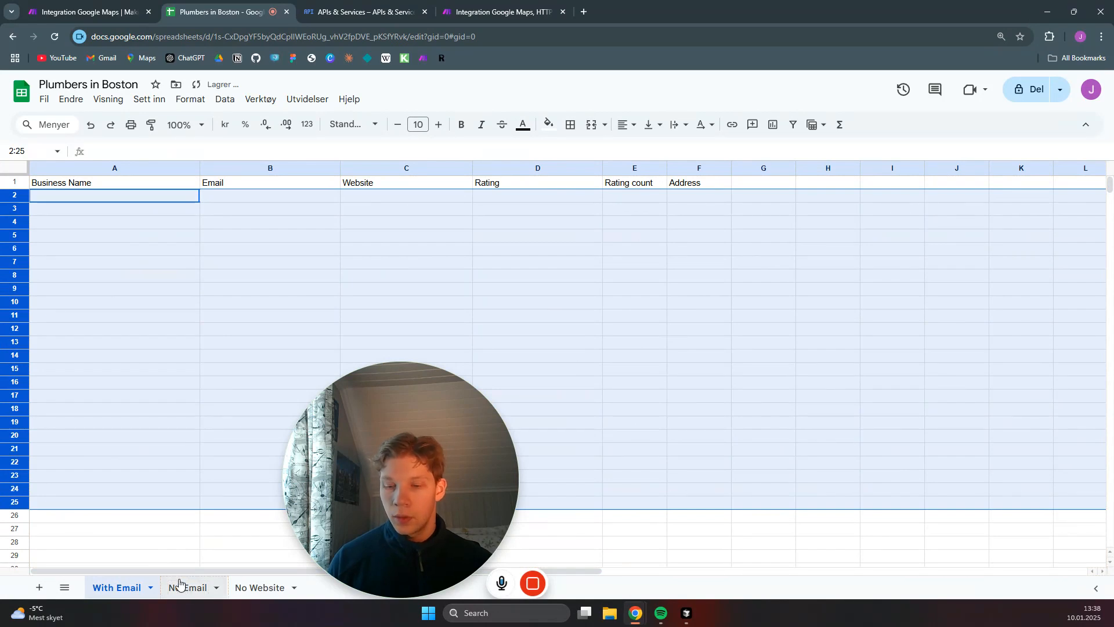
- In the Integration Google Maps scenario, add an Ignore error handler above the website HTTP module, realign the HTML to text parser and save
left_click_drag(246, 342, 245, 355)
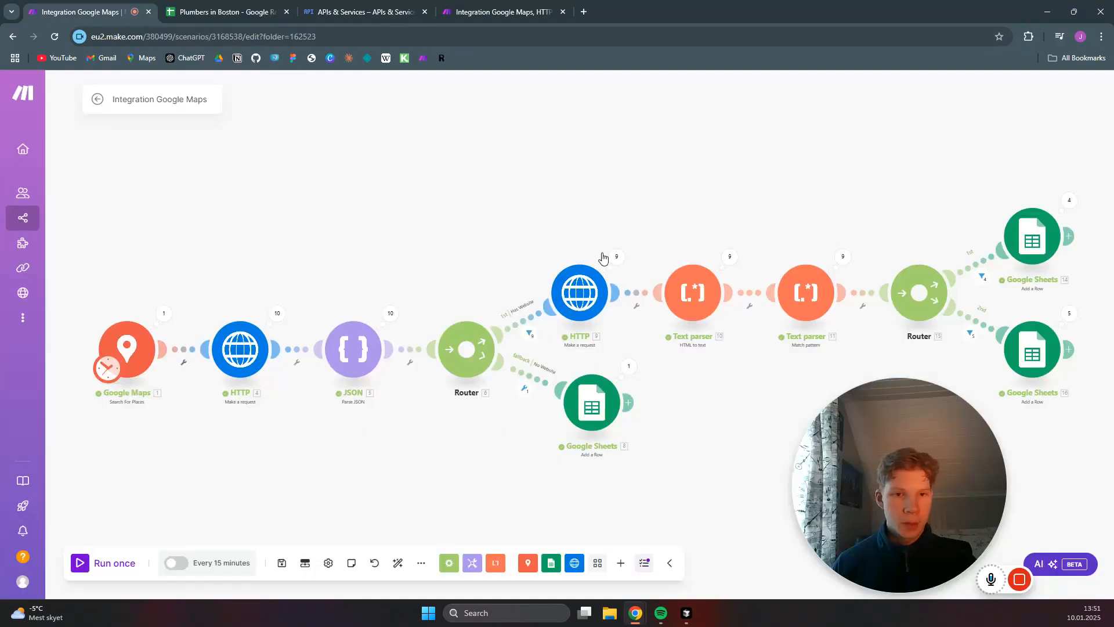
right_click(582, 290)
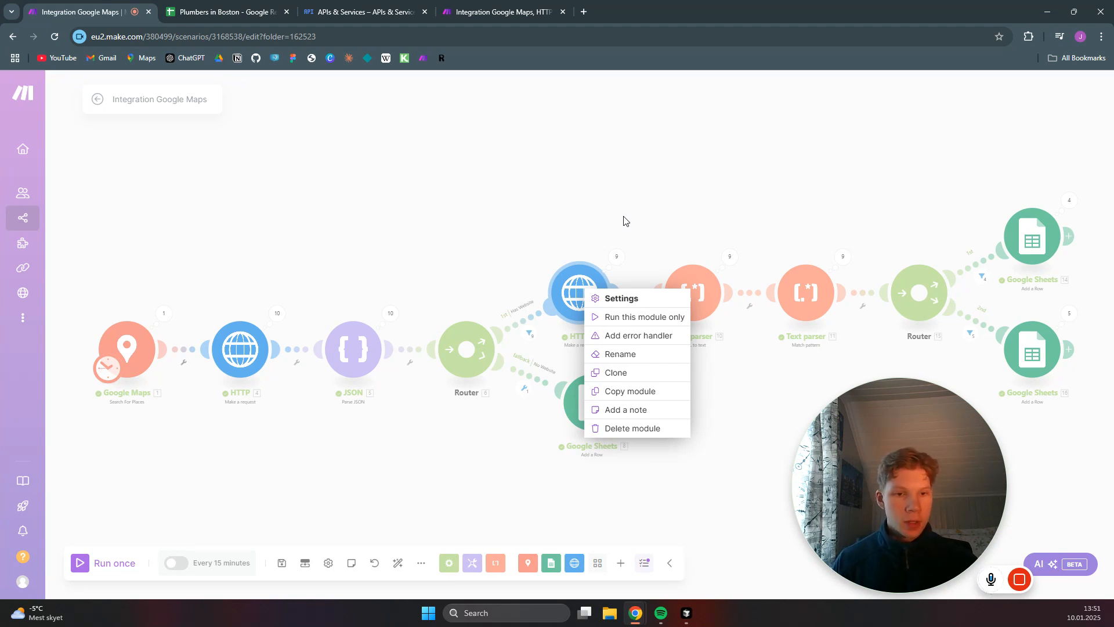
left_click(635, 335)
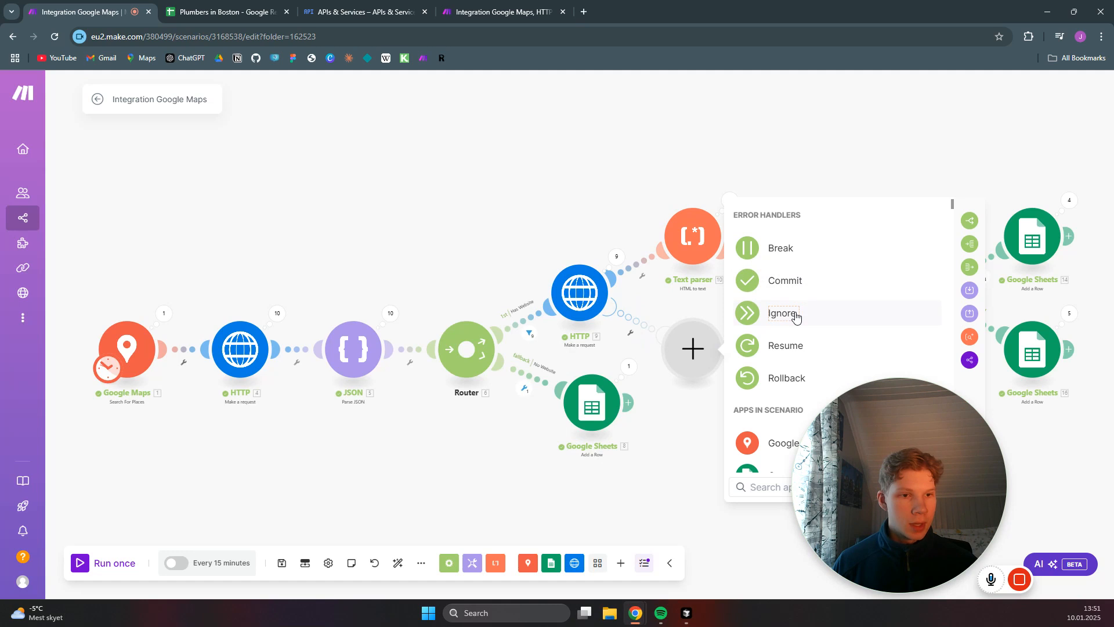
left_click(811, 315)
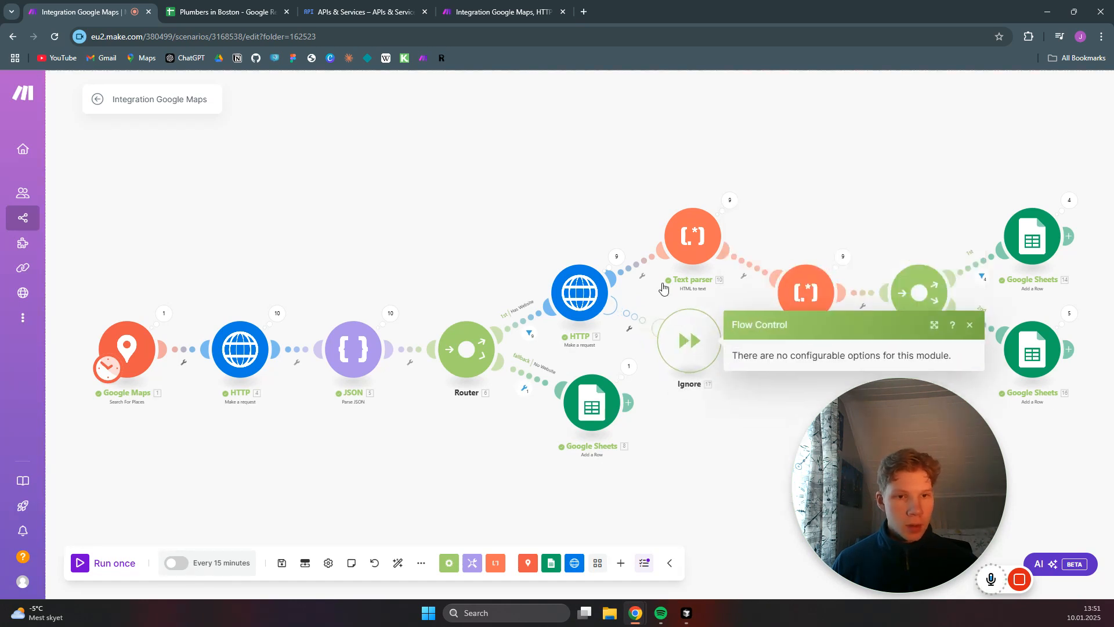
left_click_drag(691, 343, 576, 181)
left_click_drag(696, 242, 702, 304)
left_click_drag(565, 179, 573, 179)
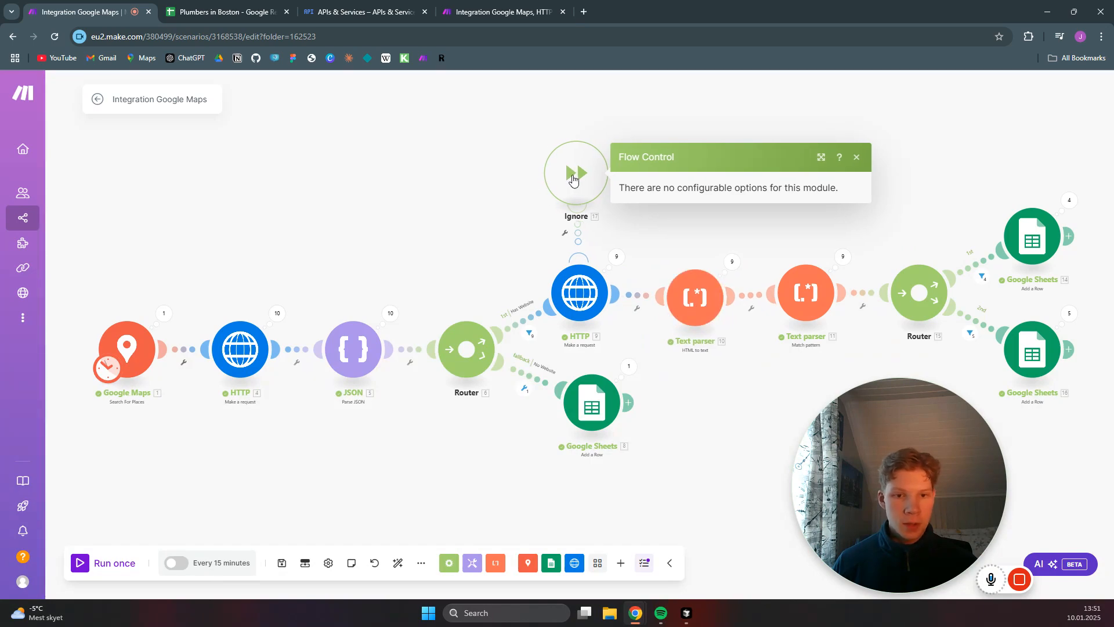
left_click(282, 563)
- Set the Google Maps search module's result limit to 20 and run the scenario once
left_click(129, 366)
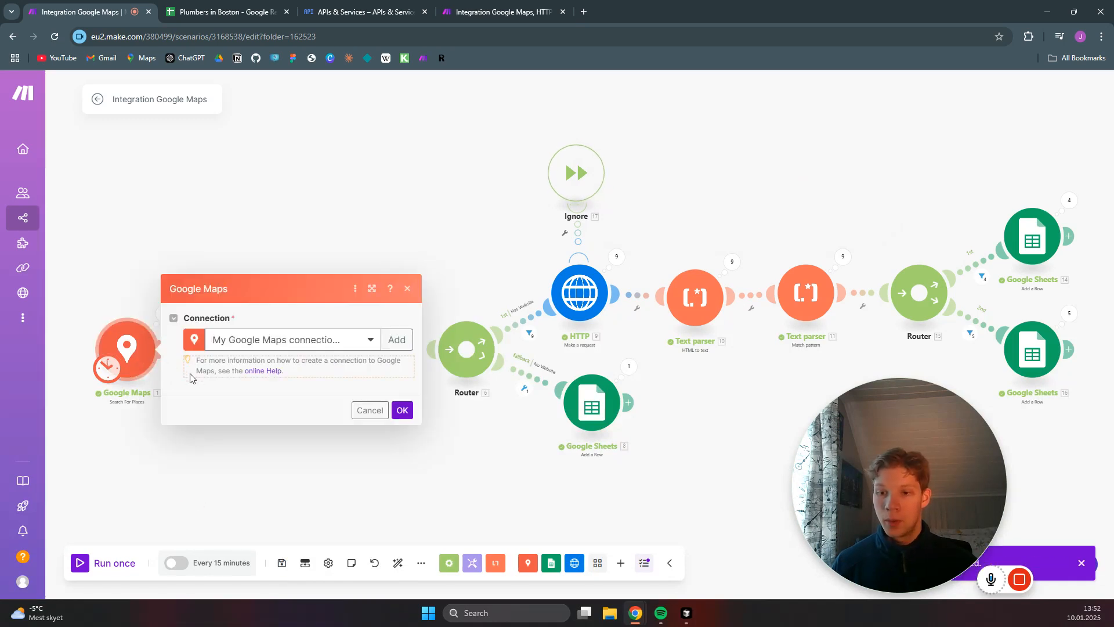
scroll(231, 453, "down", 1)
double_click(192, 526)
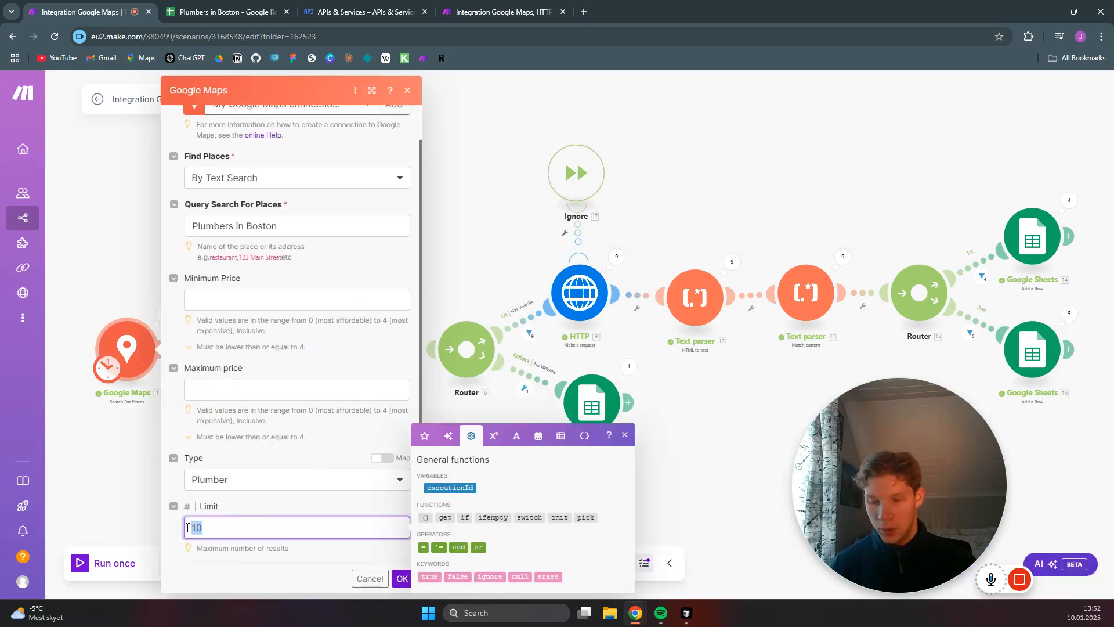
type("20")
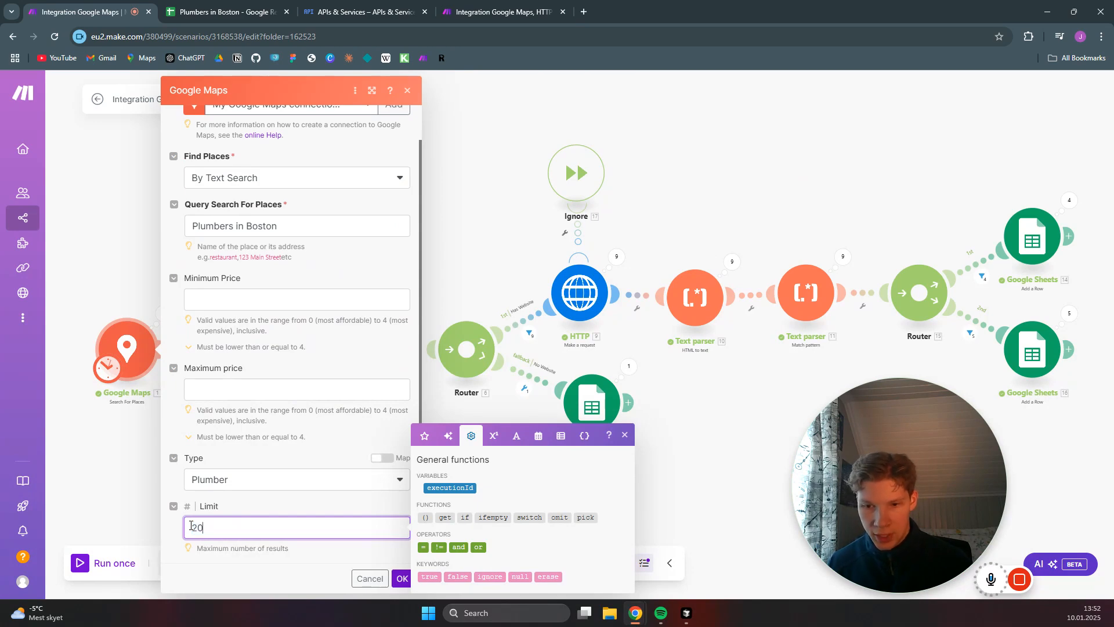
left_click(403, 579)
left_click(103, 563)
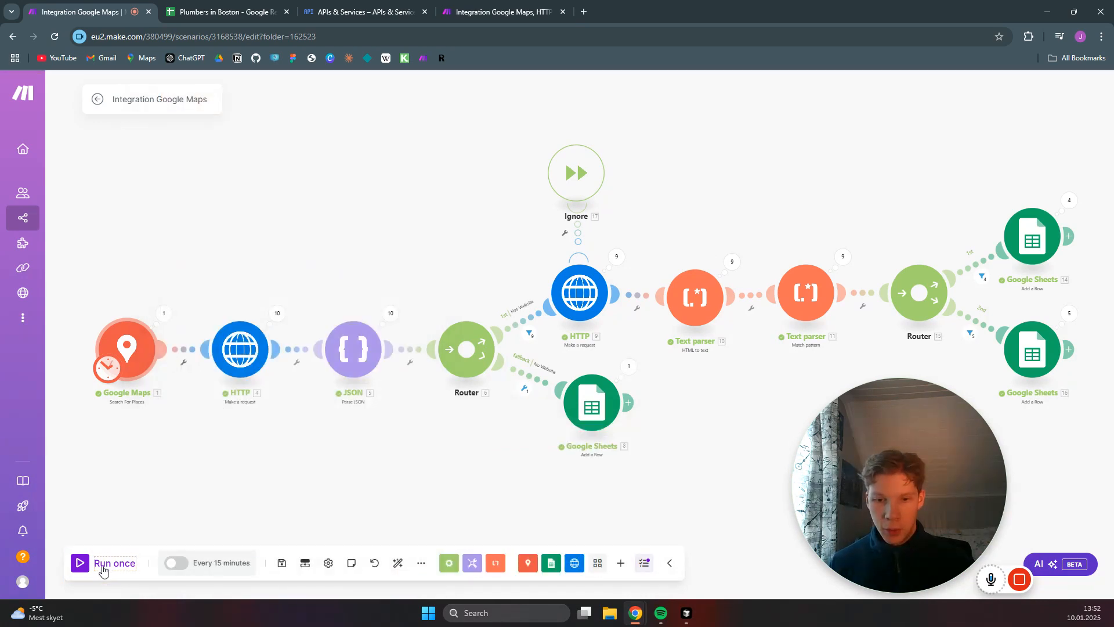